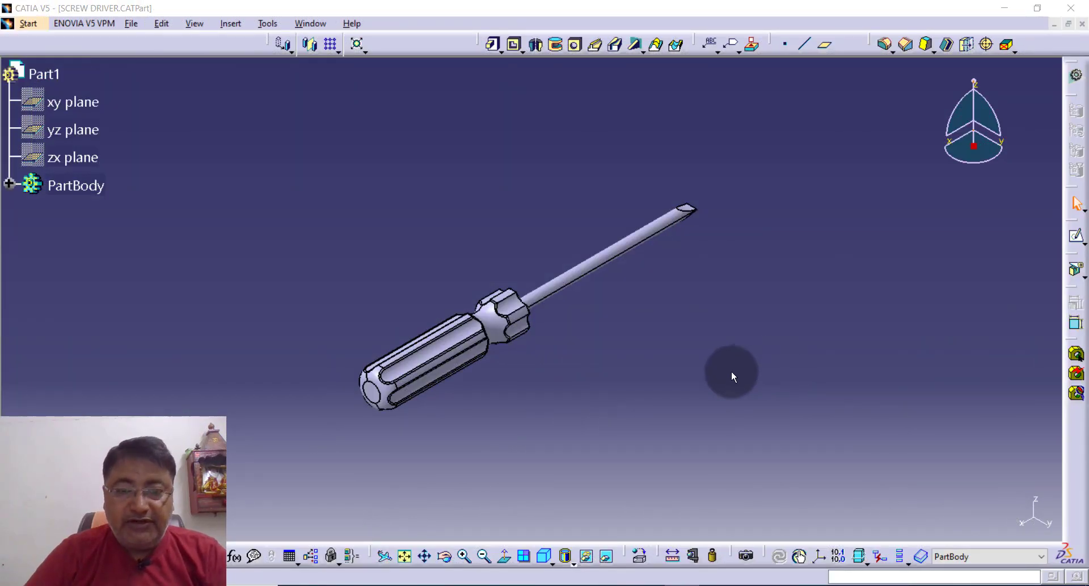
Orbit the finished screwdriver model to view it from other angles, then close its document
mouse_move(664, 316)
middle_mouse_down()
mouse_move(421, 437)
mouse_move(448, 411)
mouse_move(421, 445)
middle_mouse_up()
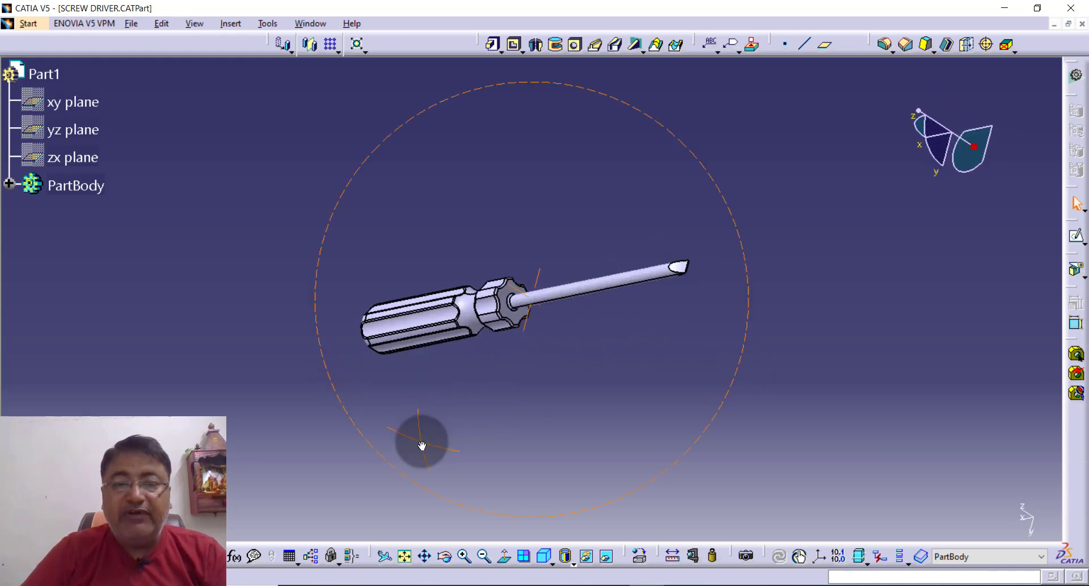
mouse_move(572, 238)
middle_mouse_down()
mouse_move(554, 275)
mouse_move(567, 360)
mouse_move(596, 365)
mouse_move(667, 283)
mouse_move(730, 244)
mouse_move(535, 275)
mouse_move(535, 262)
mouse_move(568, 272)
middle_mouse_up()
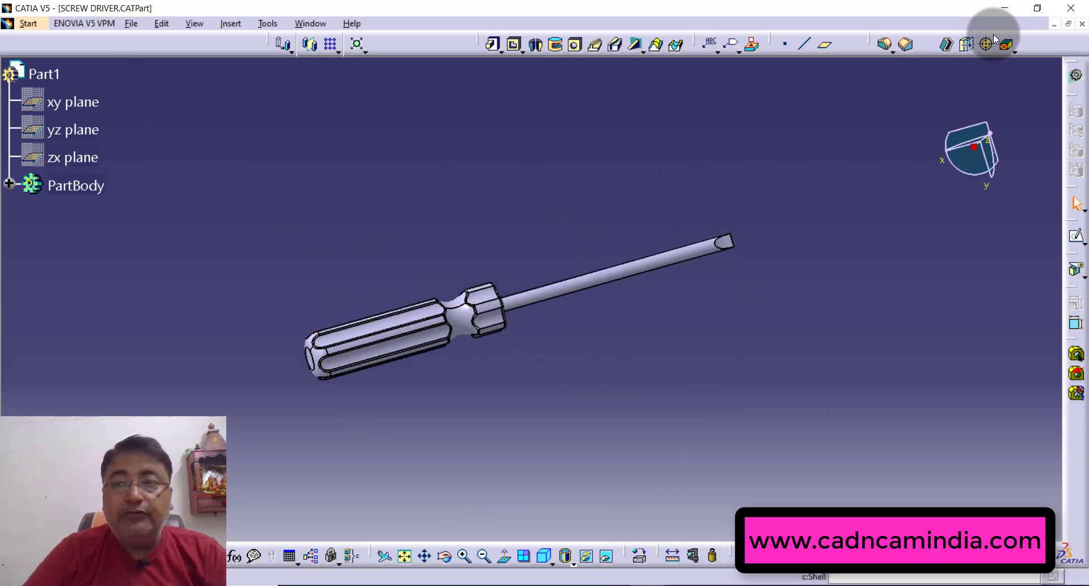
left_click(1083, 25)
Close the screwdriver without saving and create a new Part Design part named Part1
left_click(605, 335)
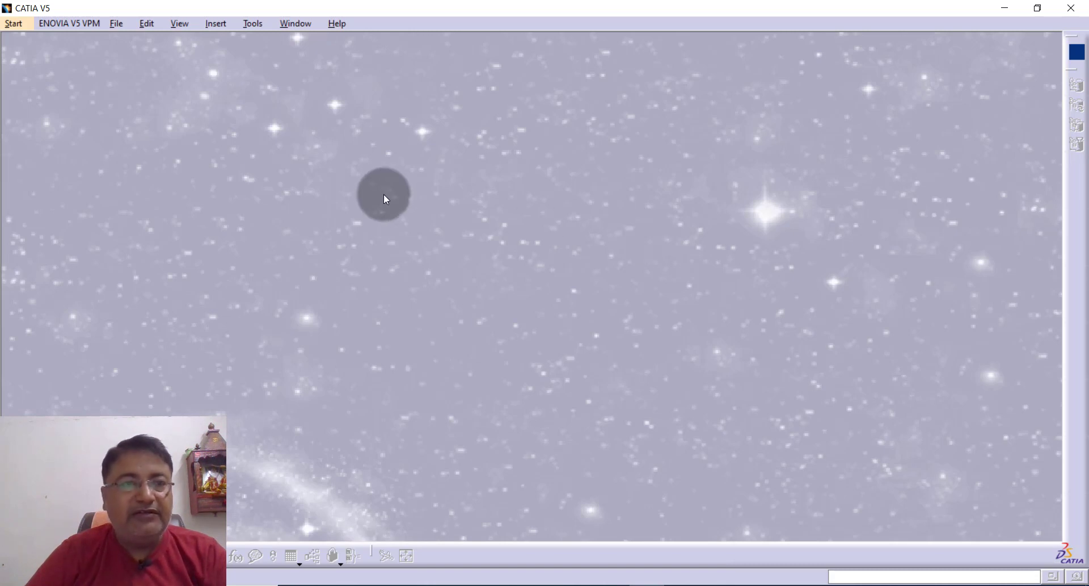
left_click(12, 25)
mouse_move(55, 57)
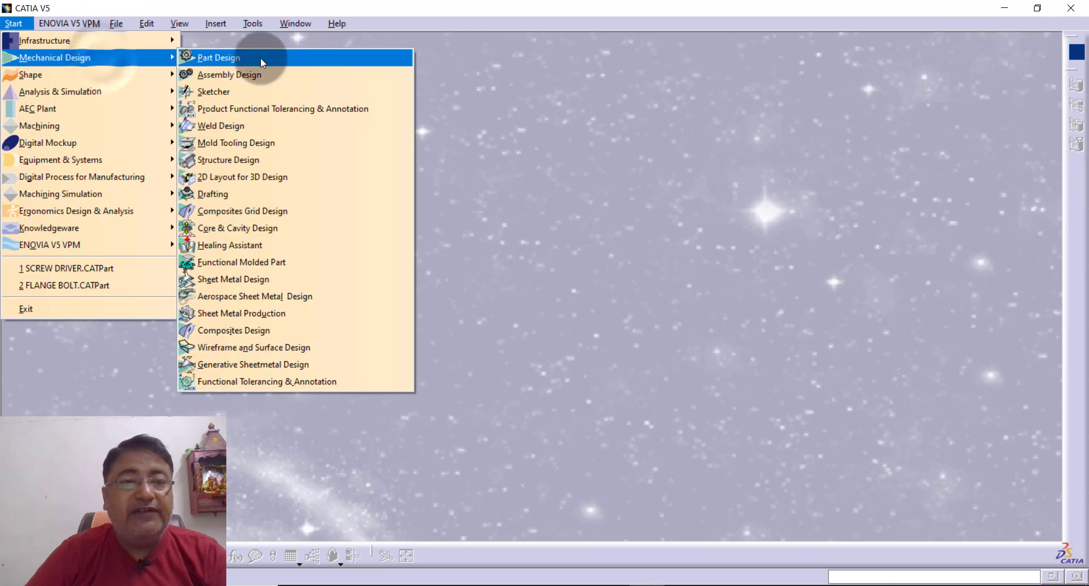
left_click(262, 59)
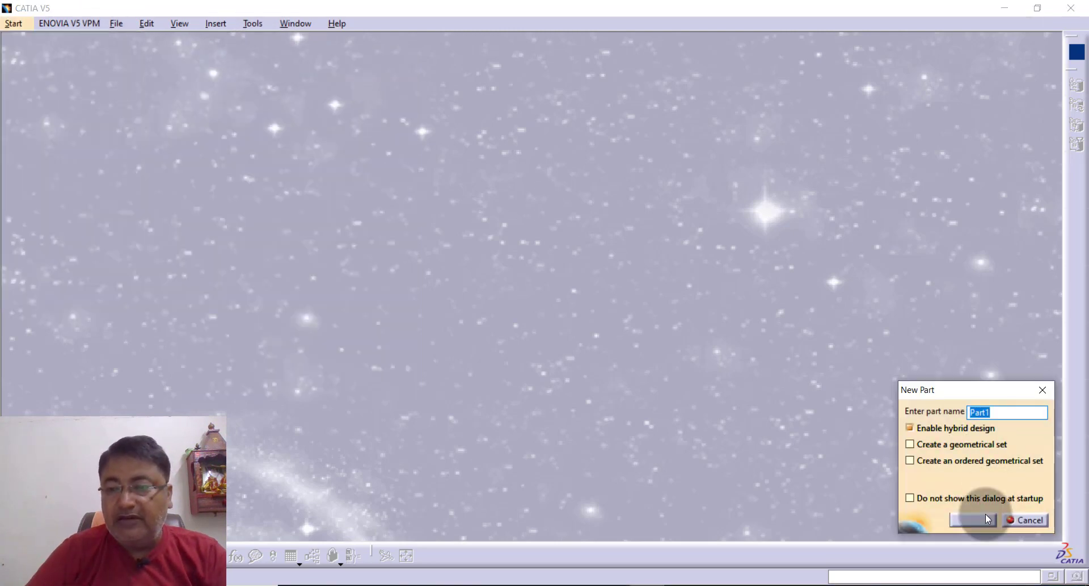
left_click(985, 514)
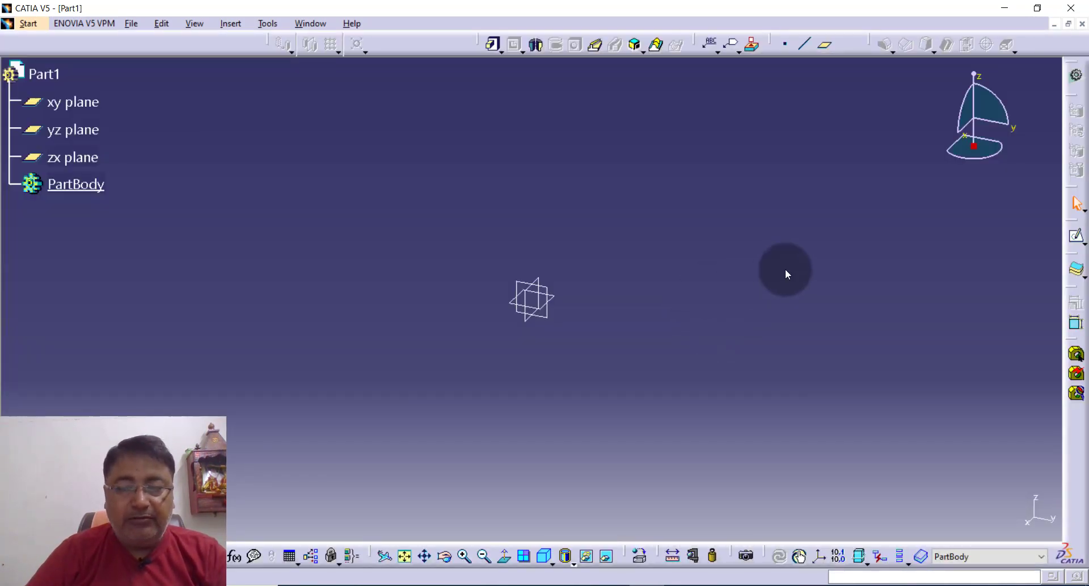
Start a sketch on the yz plane and draw a circle centred on the origin
left_click(1076, 241)
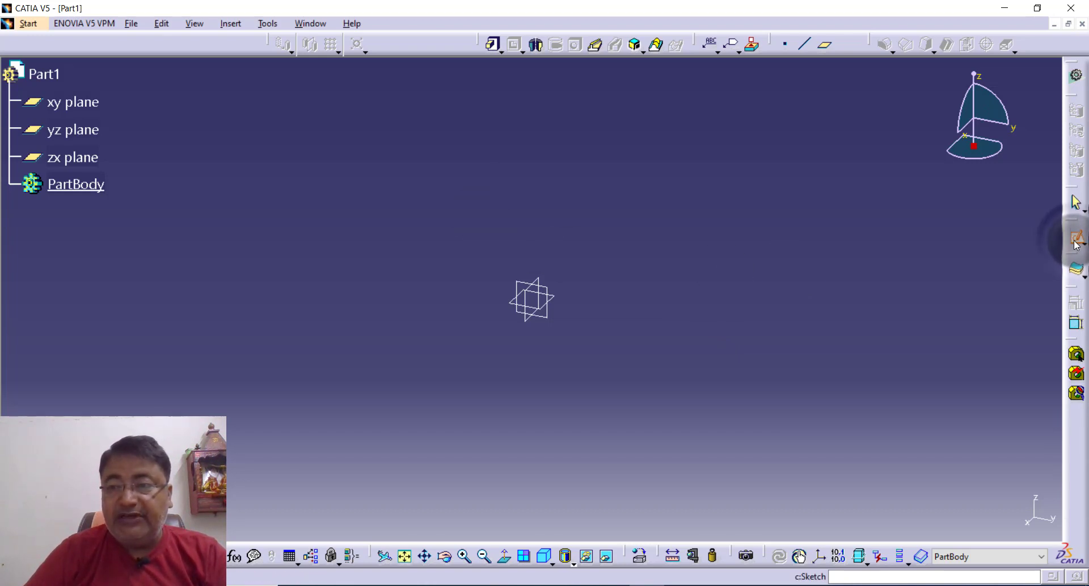
left_click(552, 291)
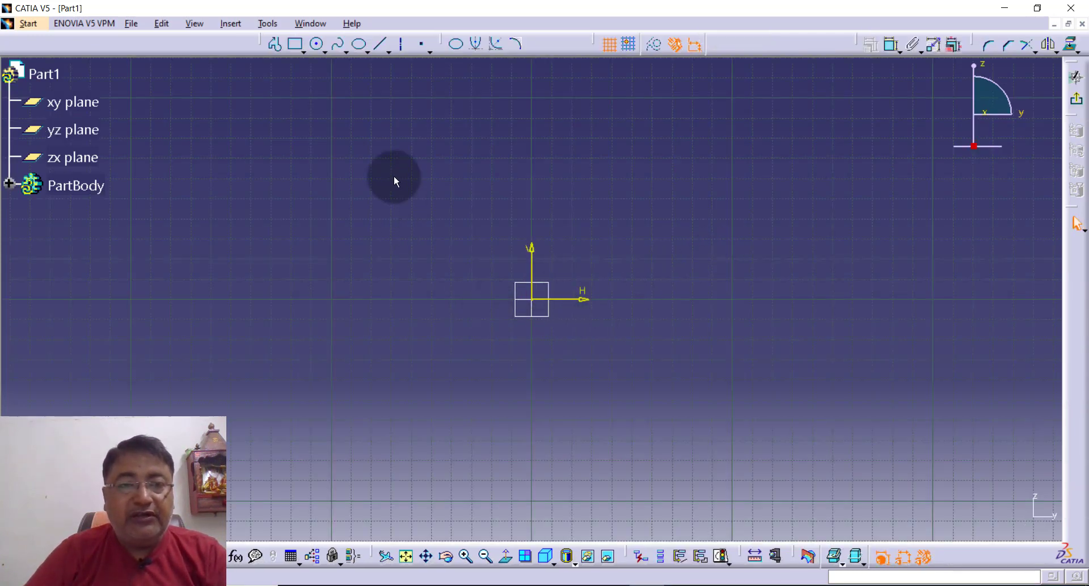
left_click(317, 46)
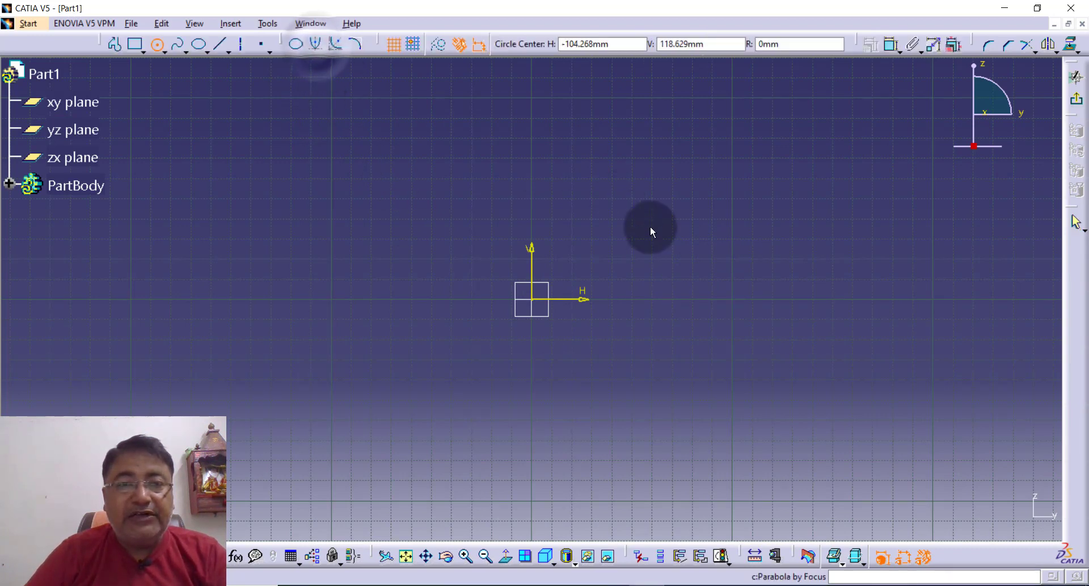
left_click(534, 298)
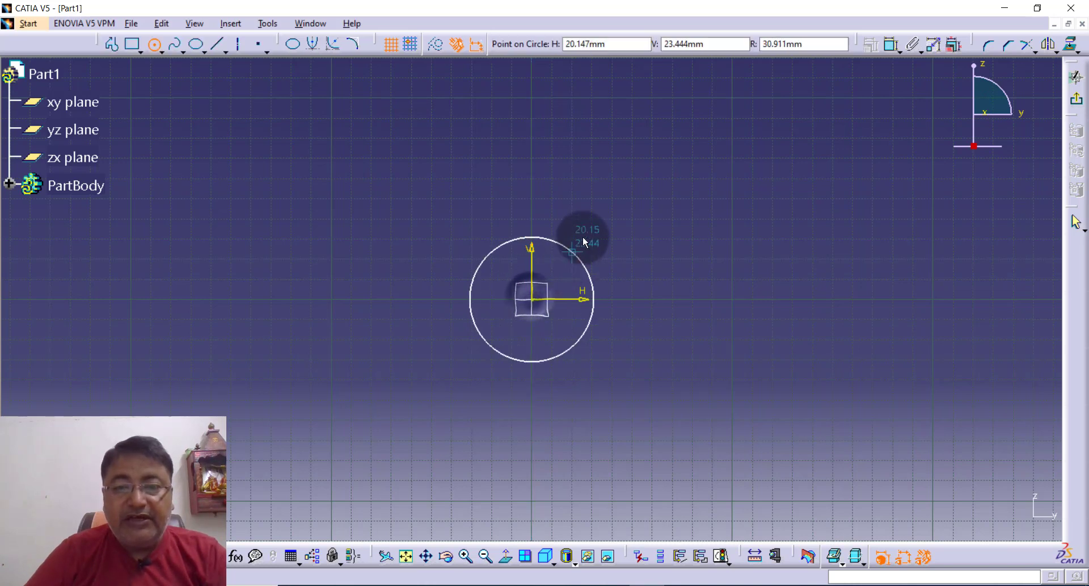
left_click(612, 224)
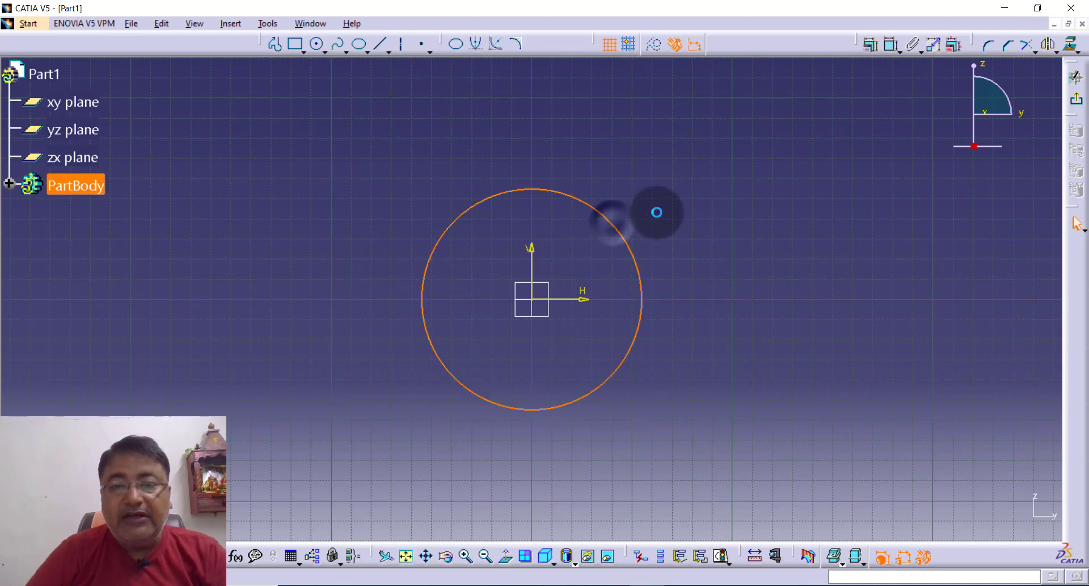
Dimension the circle's diameter to 25.4 mm
left_click(890, 53)
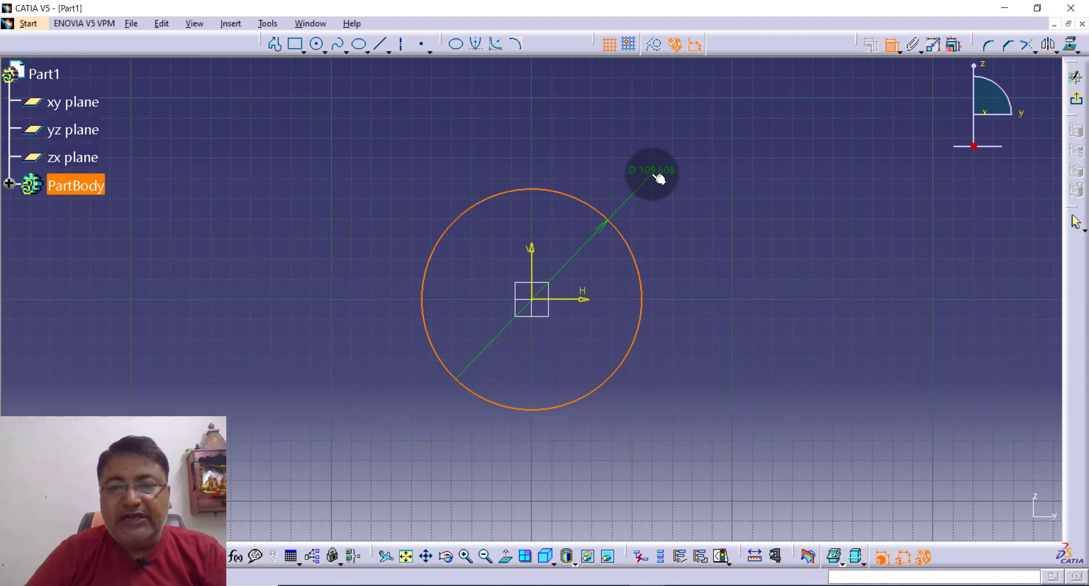
left_click(658, 178)
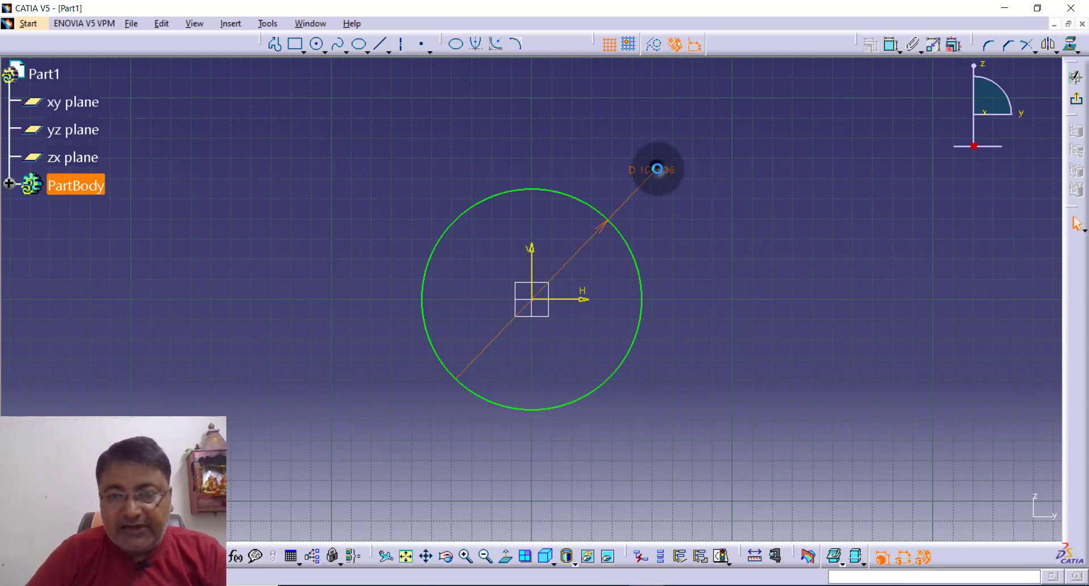
double_click(658, 169)
type("25.4")
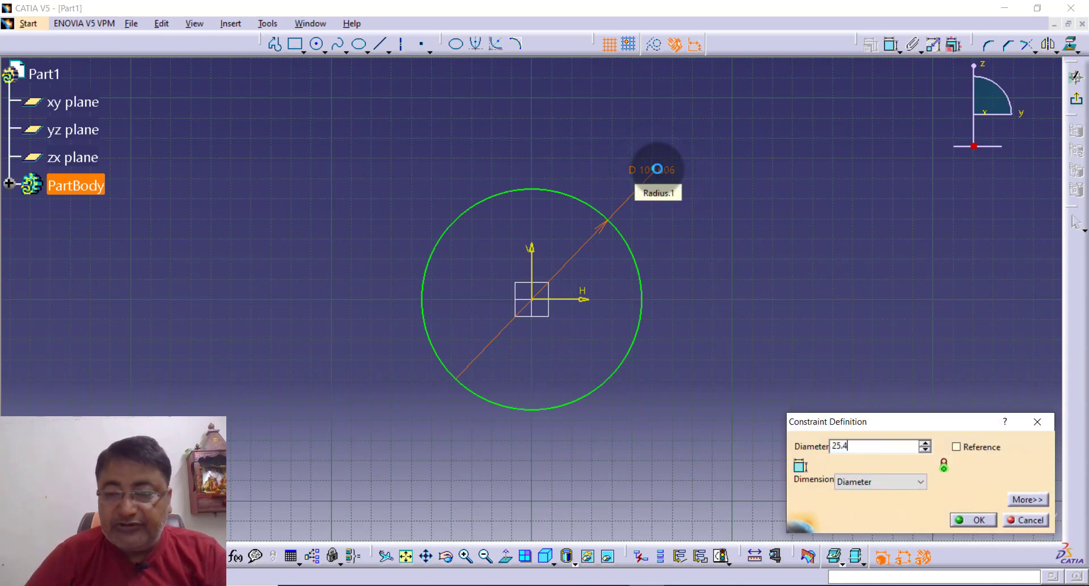
key("Return")
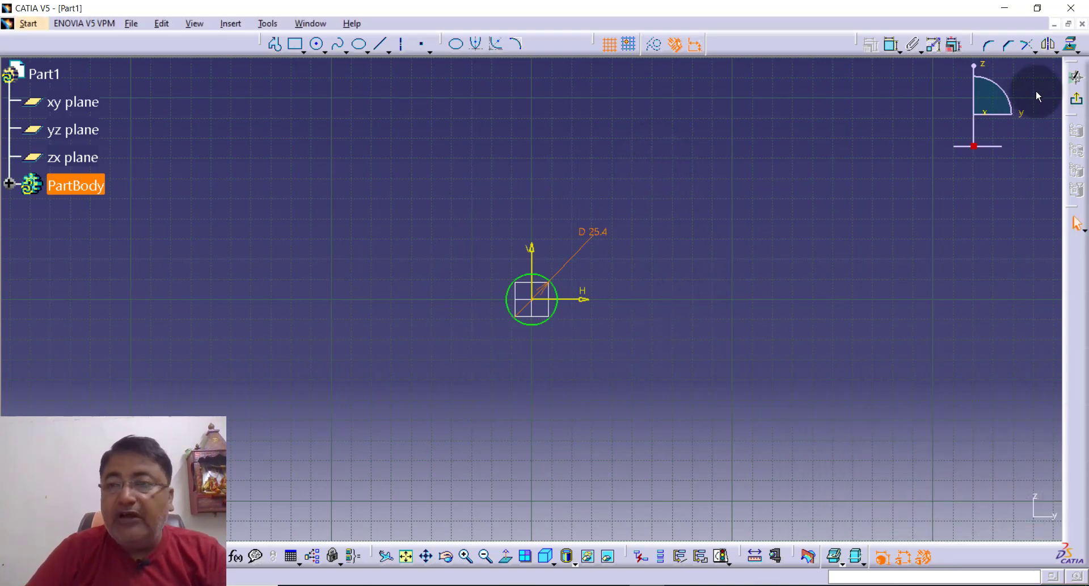
Exit the sketcher and pad the 25.4 mm circle into a 50.8 mm long cylinder
left_click(1078, 103)
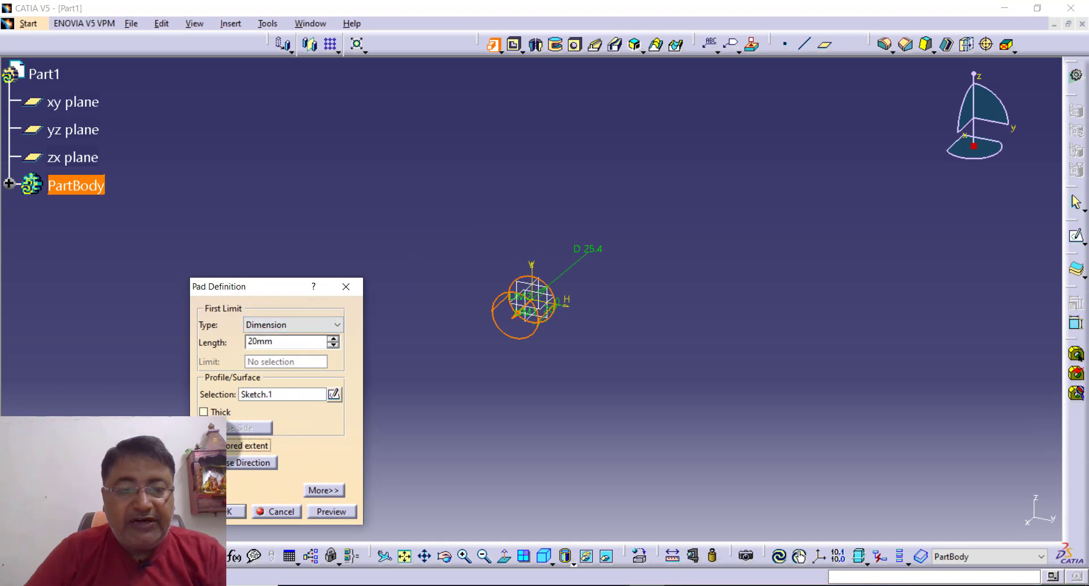
double_click(310, 343)
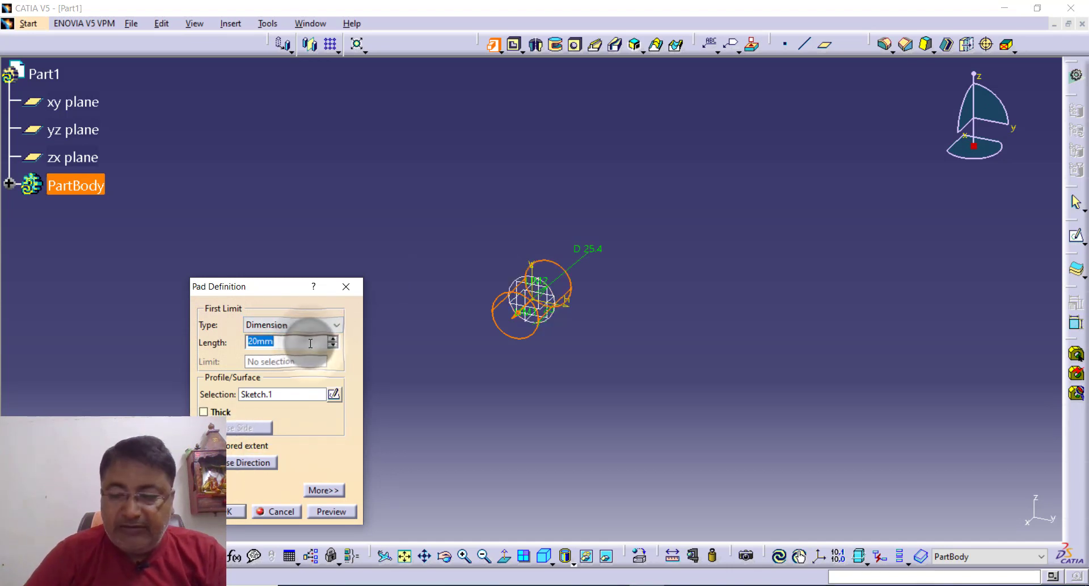
type("50.8")
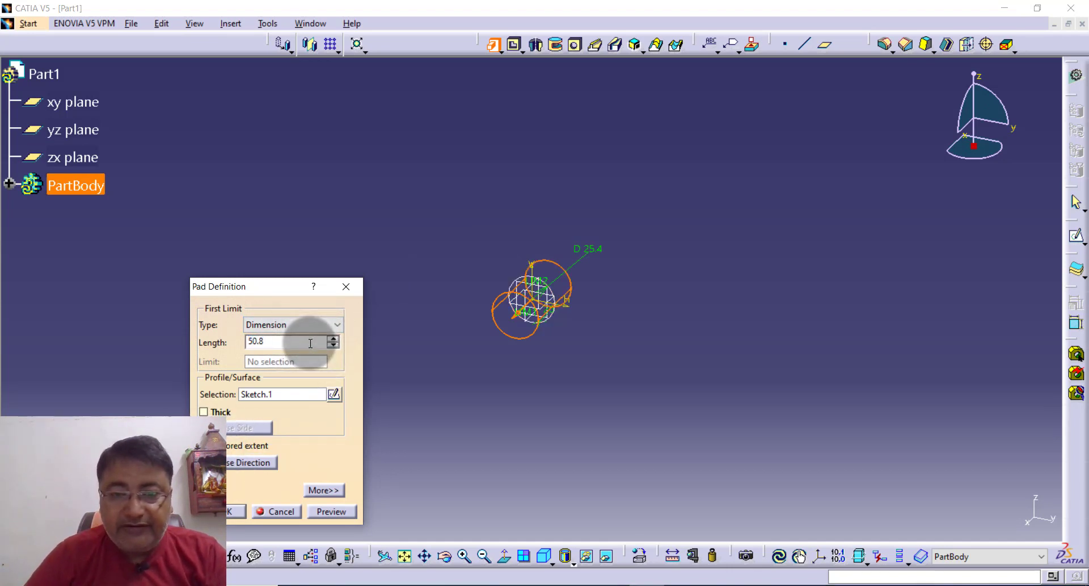
key("Return")
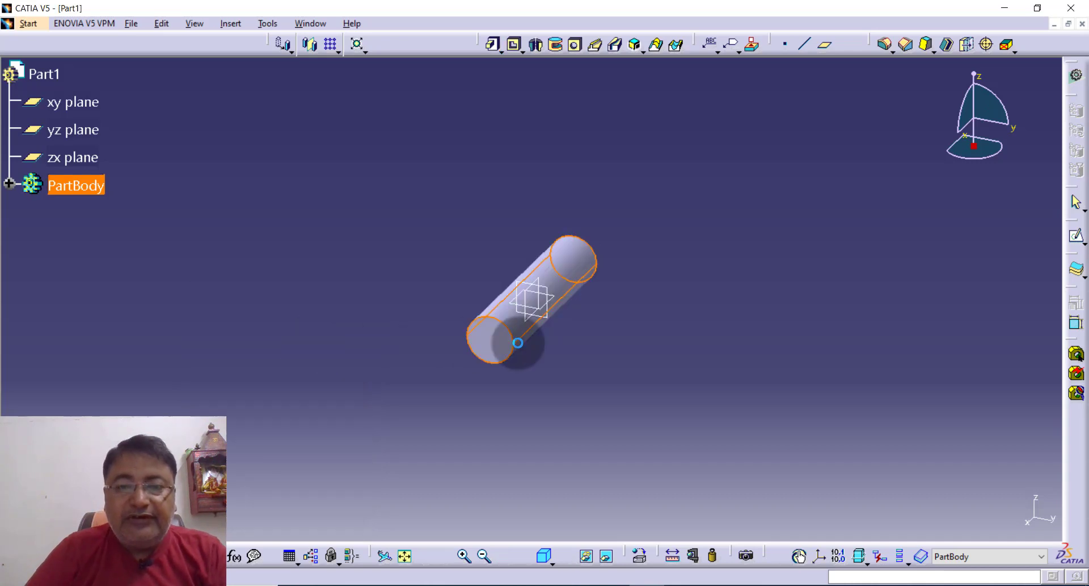
middle_click_drag(552, 371, 544, 339)
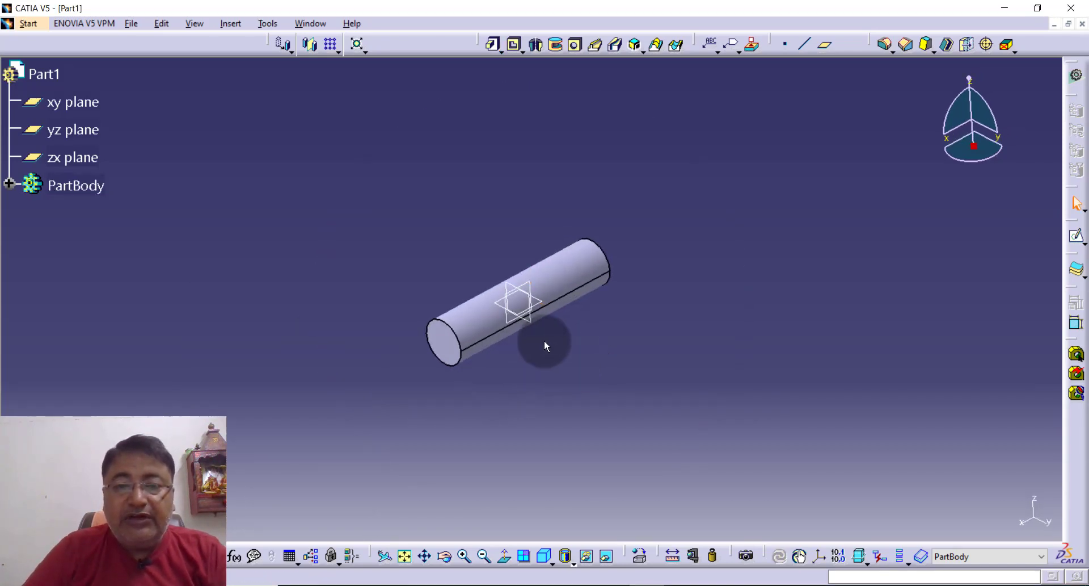
left_click(451, 356)
left_click(674, 271)
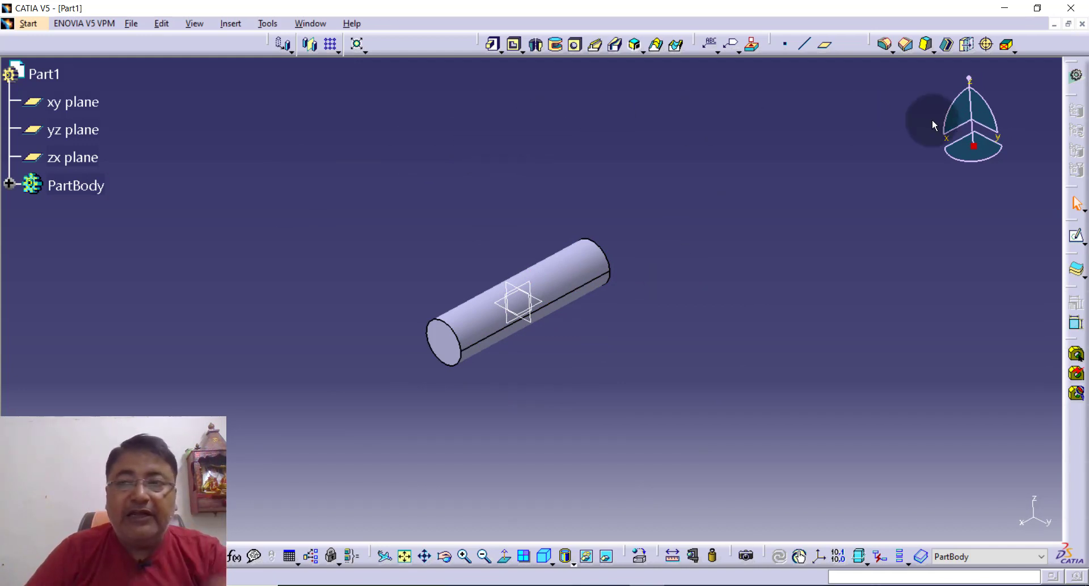
Start a new sketch on the cylinder's end face and zoom in on it
left_click(1080, 240)
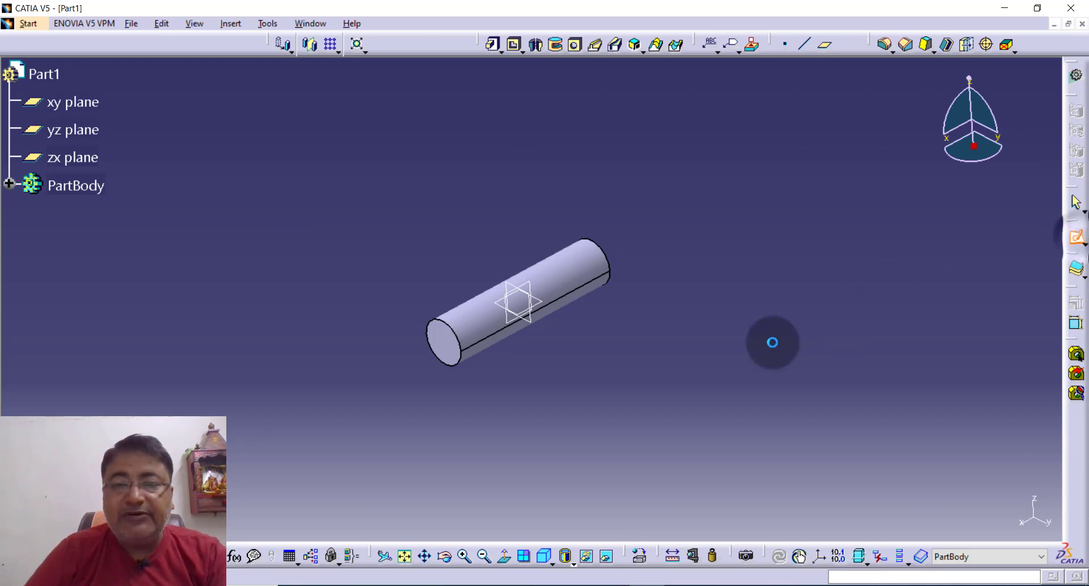
left_click(457, 346)
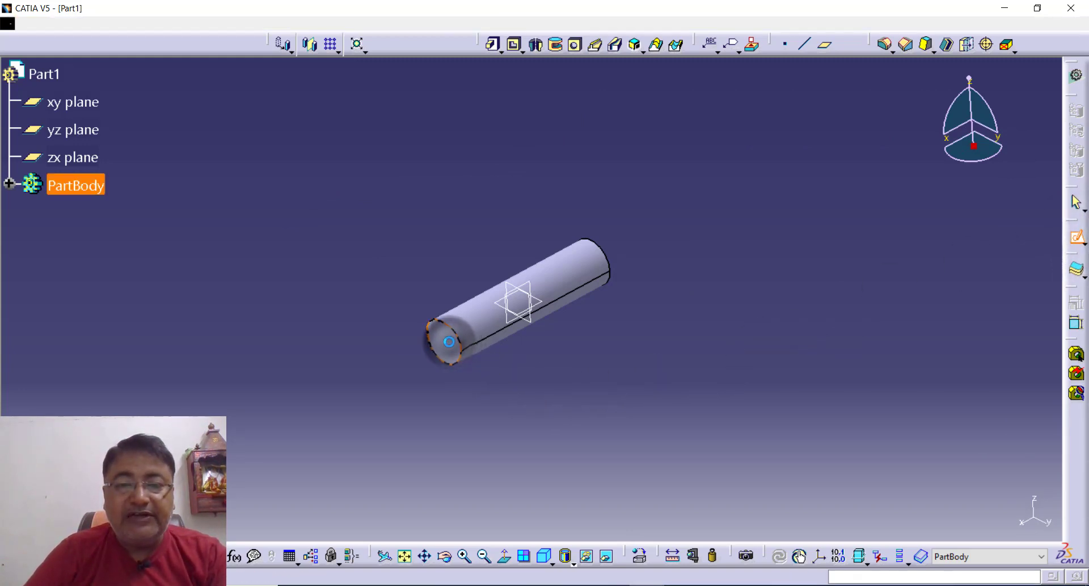
left_click(411, 560)
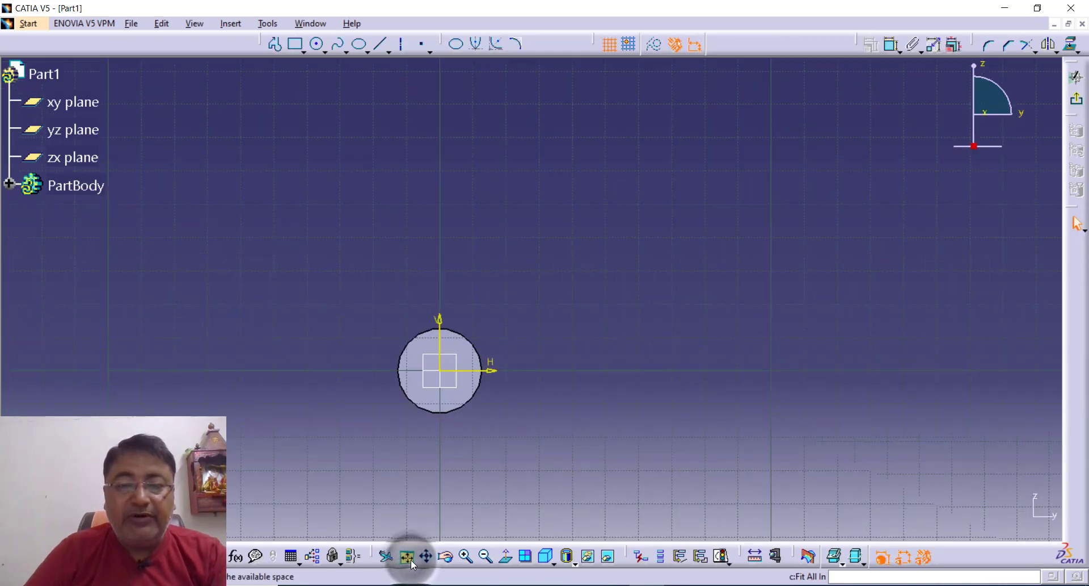
left_click(466, 556)
left_click(466, 556)
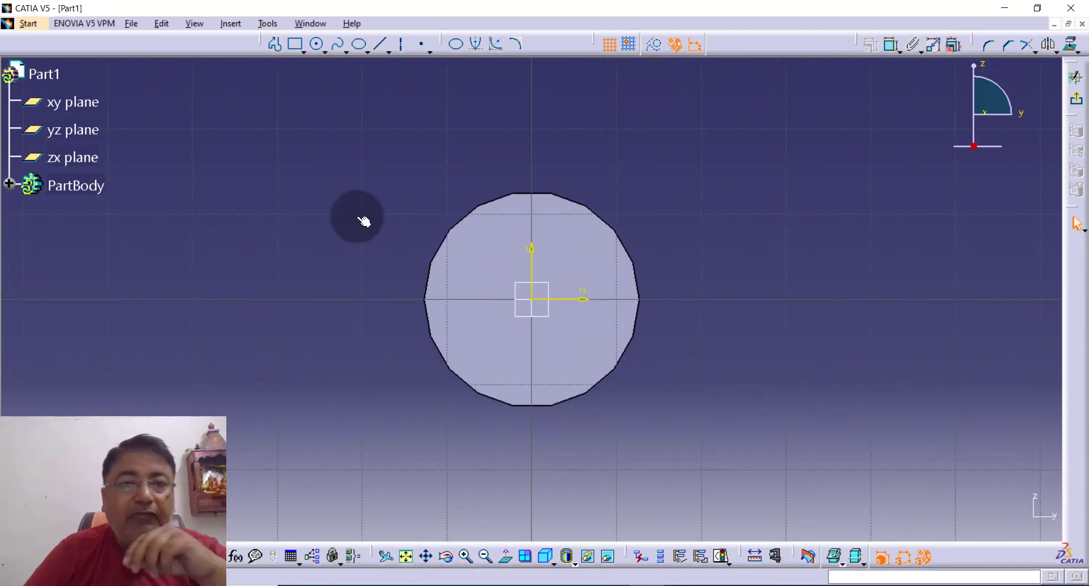
Draw a circle beside the end face and dimension its diameter to 13 mm
left_click(319, 45)
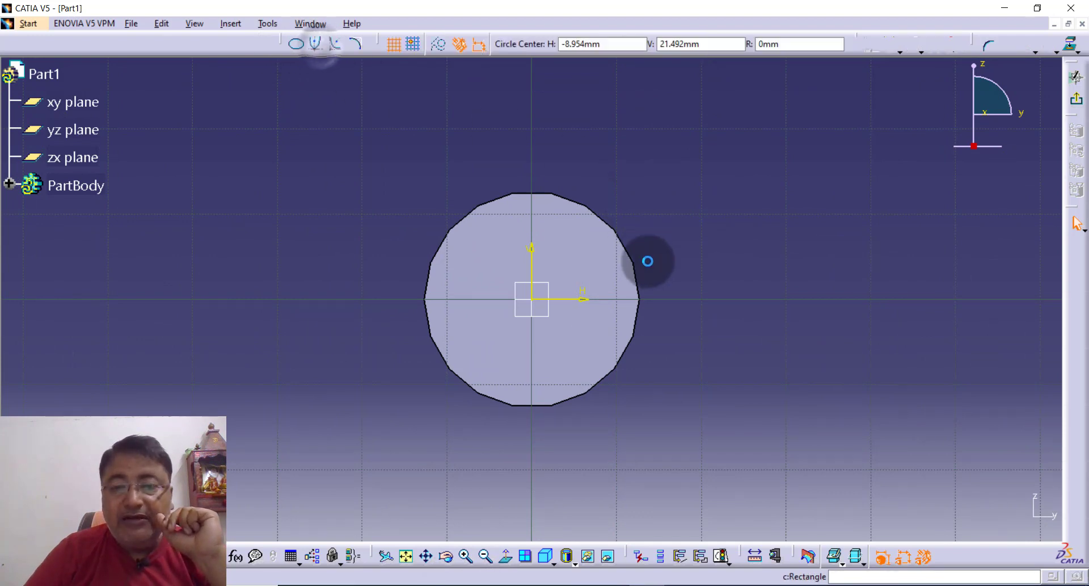
left_click(683, 298)
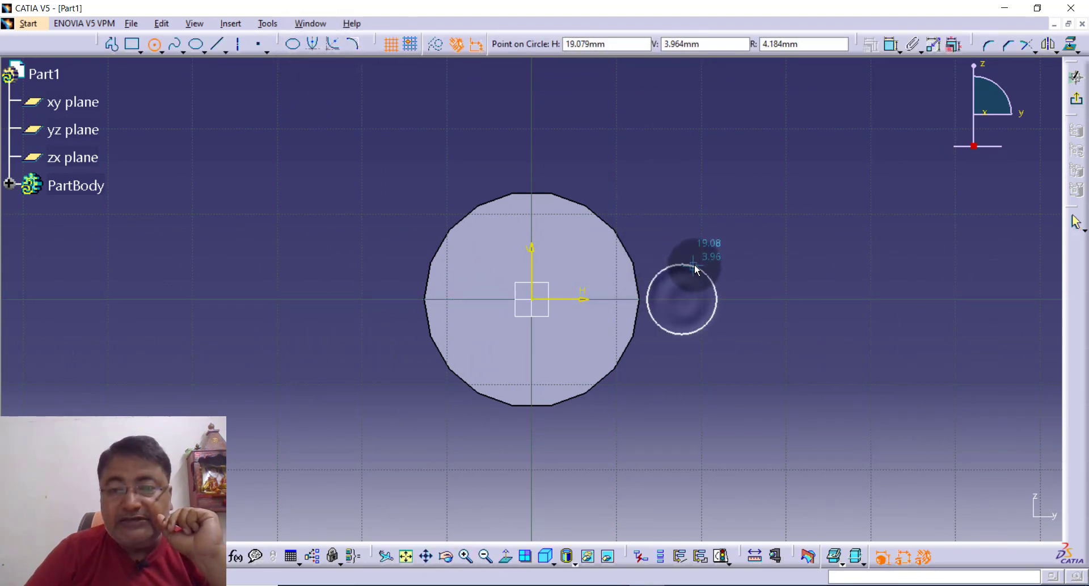
left_click(702, 225)
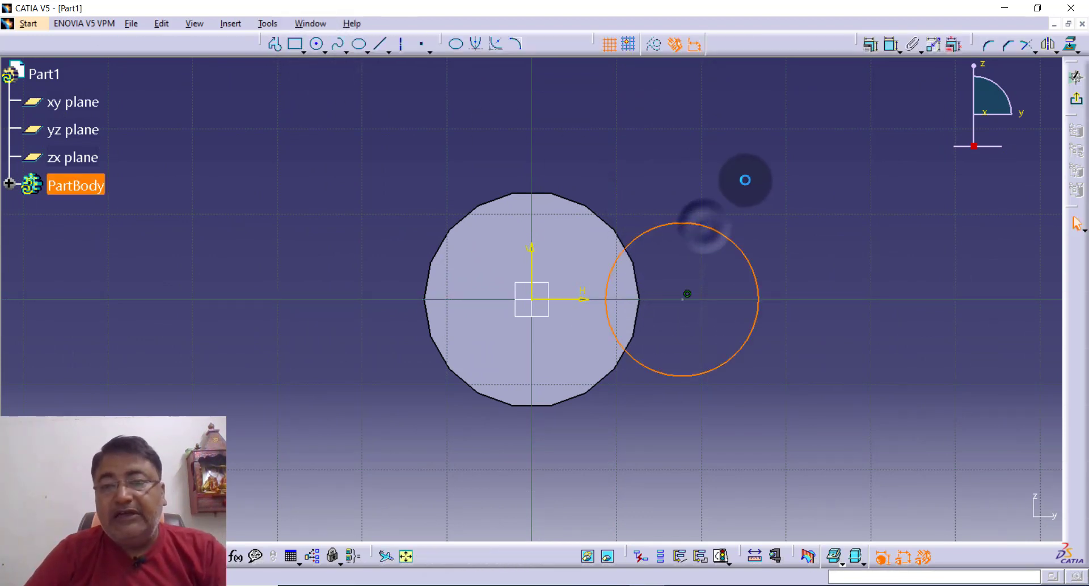
left_click(894, 53)
left_click(711, 227)
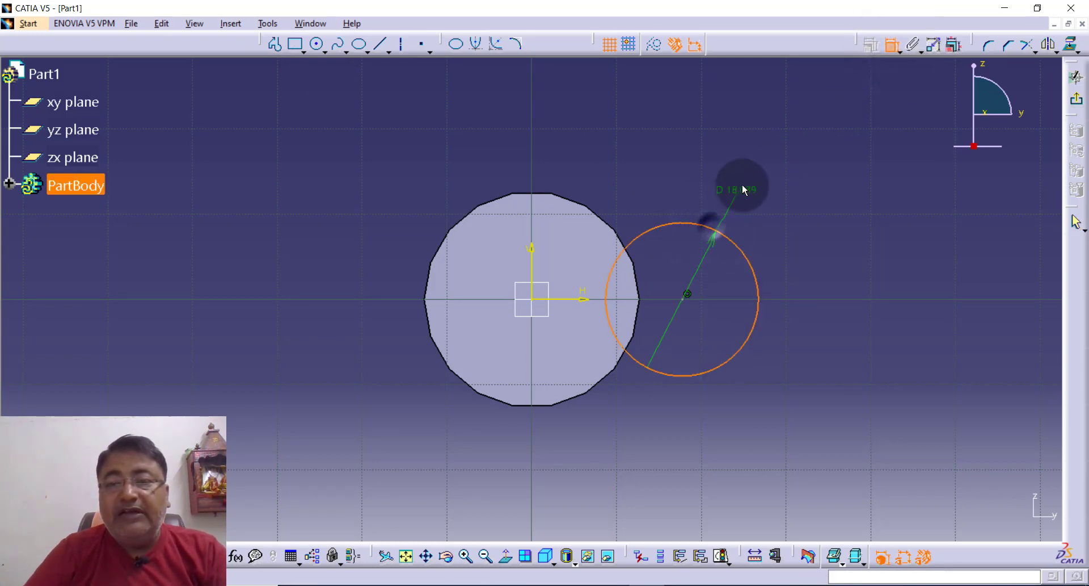
left_click(748, 185)
type("13")
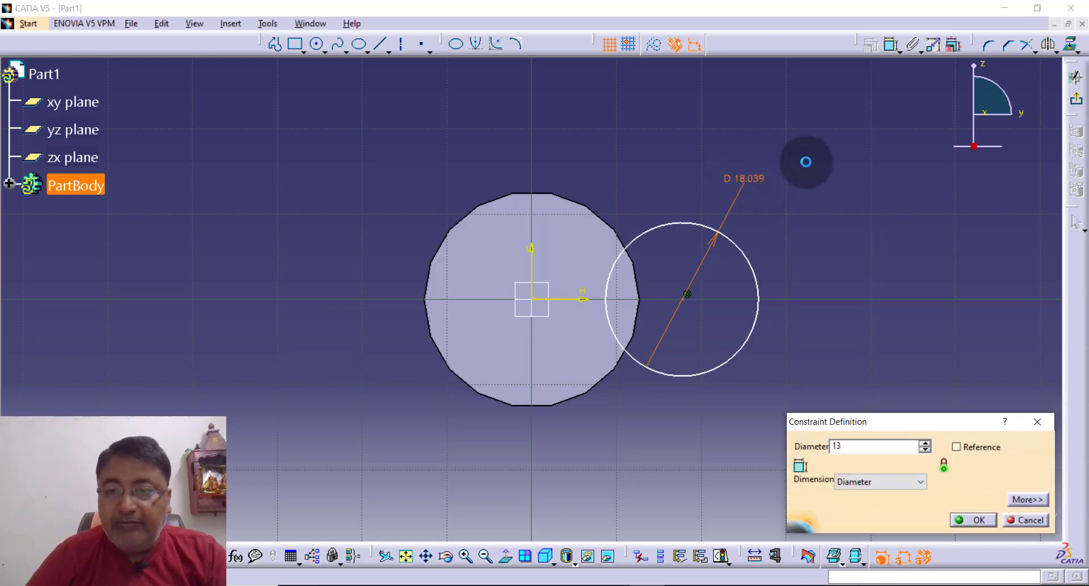
key("Return")
left_click(806, 211)
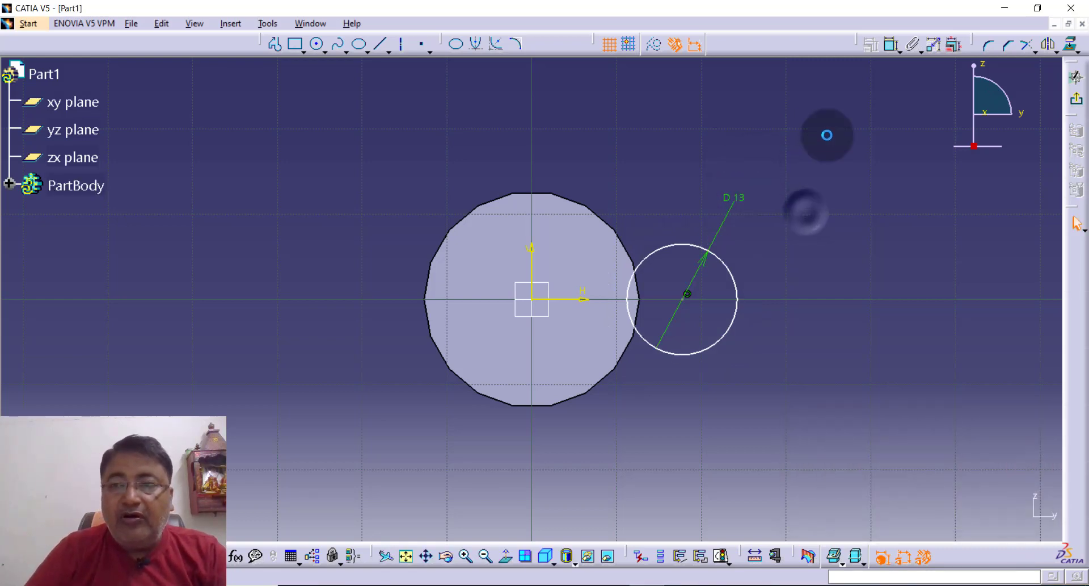
Fix the small circle's centre 17 mm horizontally from the sketch origin
left_click(882, 51)
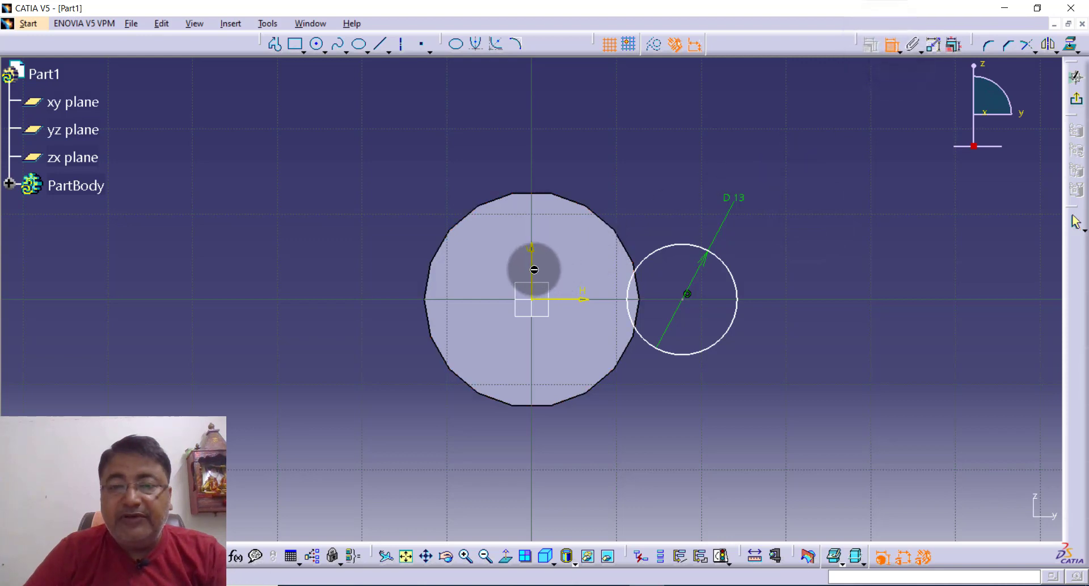
left_click(687, 295)
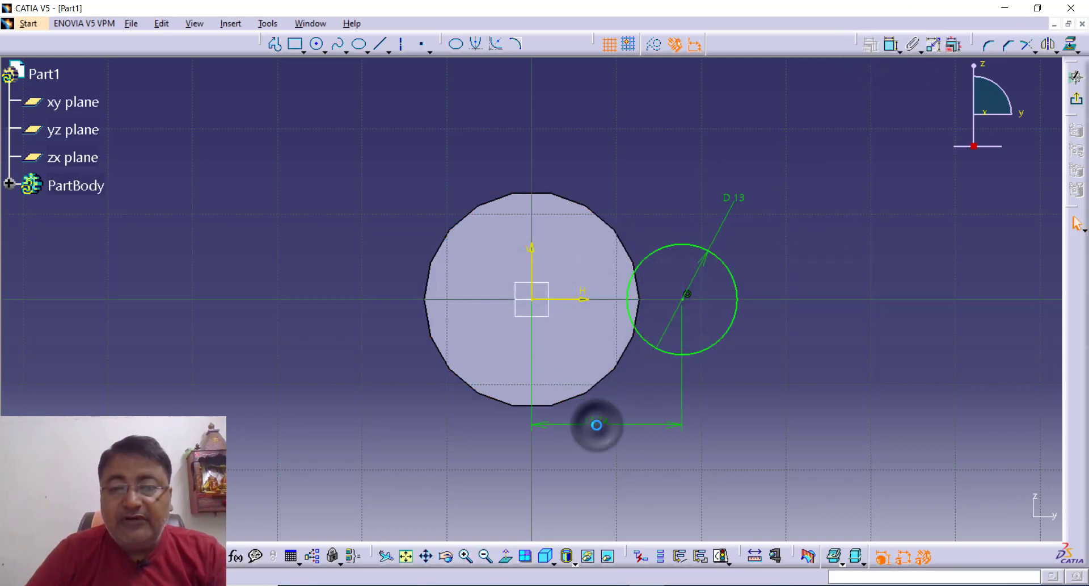
left_click(597, 425)
double_click(597, 425)
type("17")
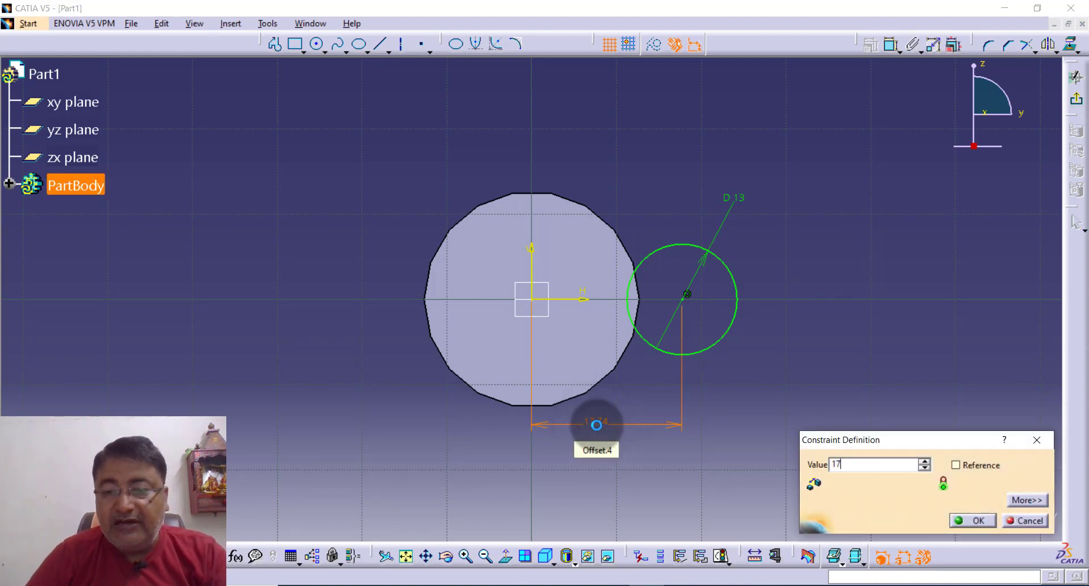
key("Return")
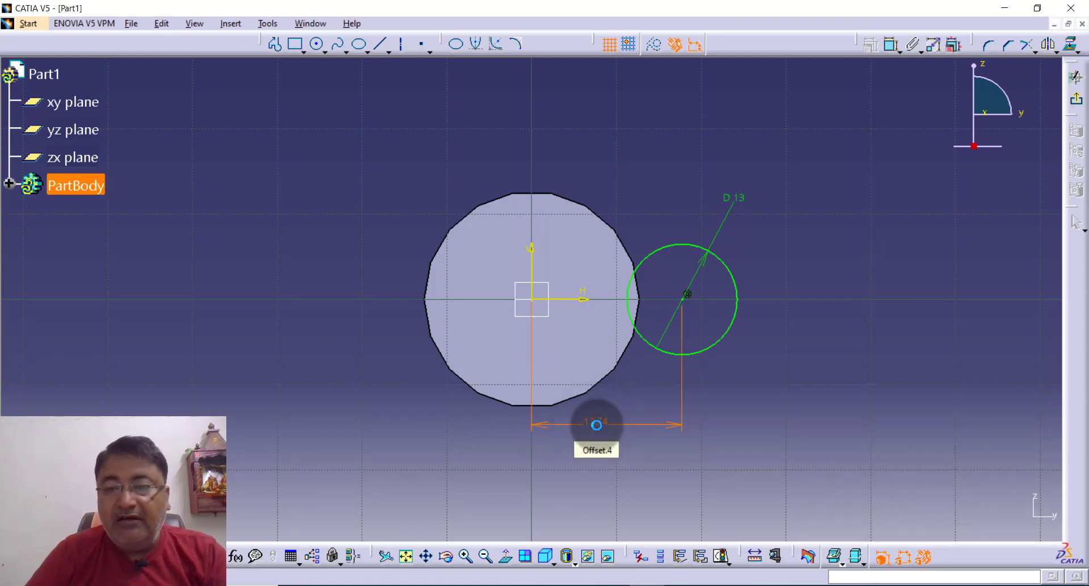
Exit the sketcher and pocket the 13 mm circle with type Up to next
left_click(1078, 103)
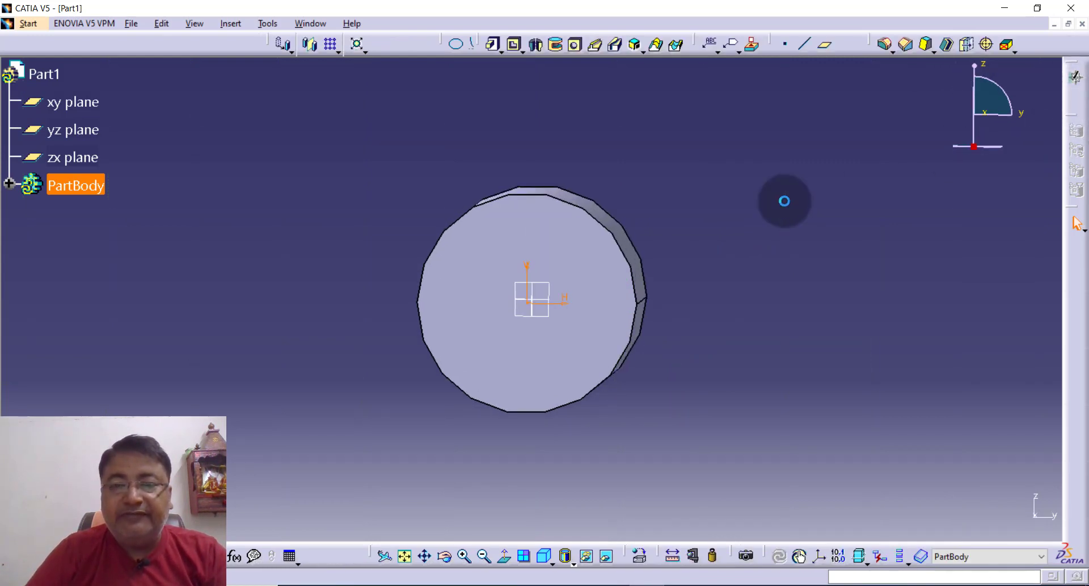
left_click(482, 557)
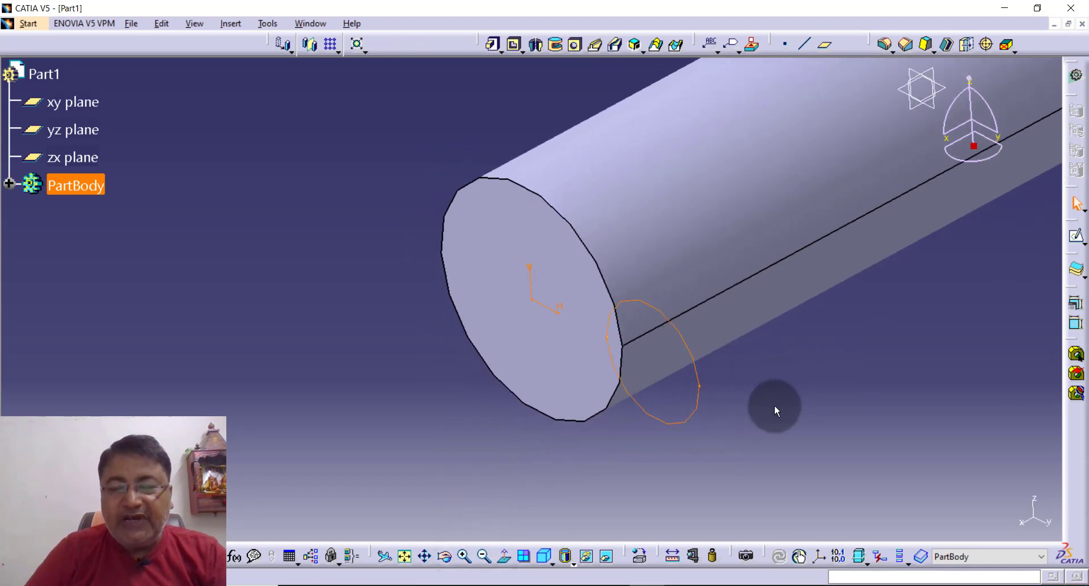
middle_click_drag(739, 415, 509, 462)
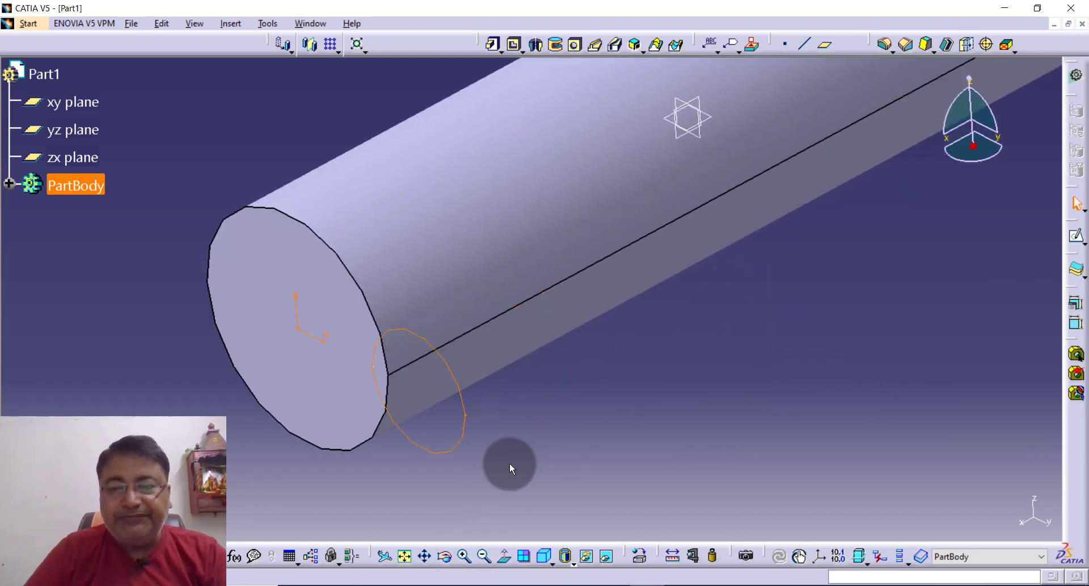
left_click(484, 559)
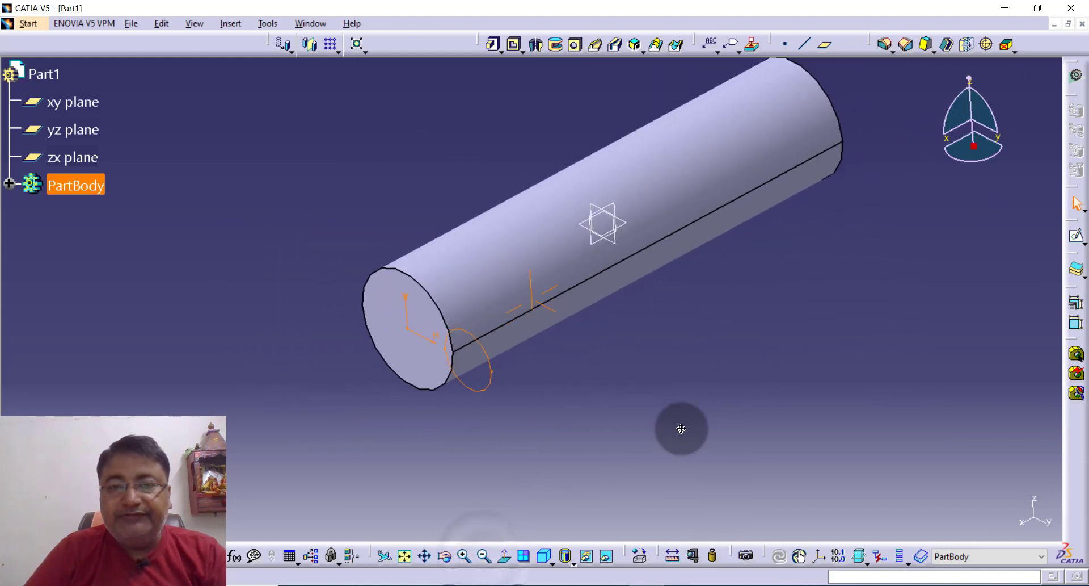
middle_click_drag(681, 429, 677, 441)
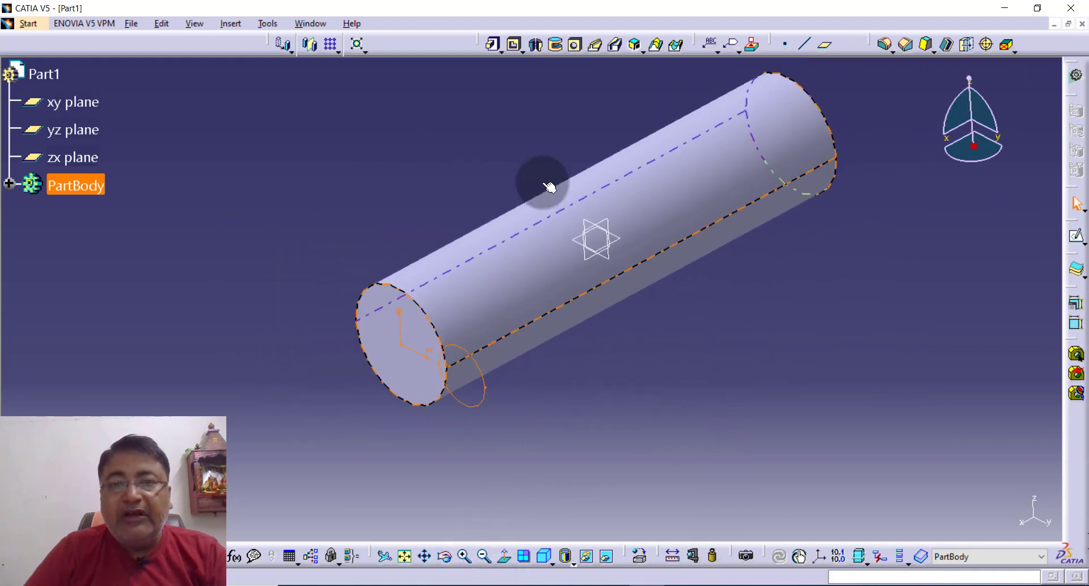
left_click(516, 49)
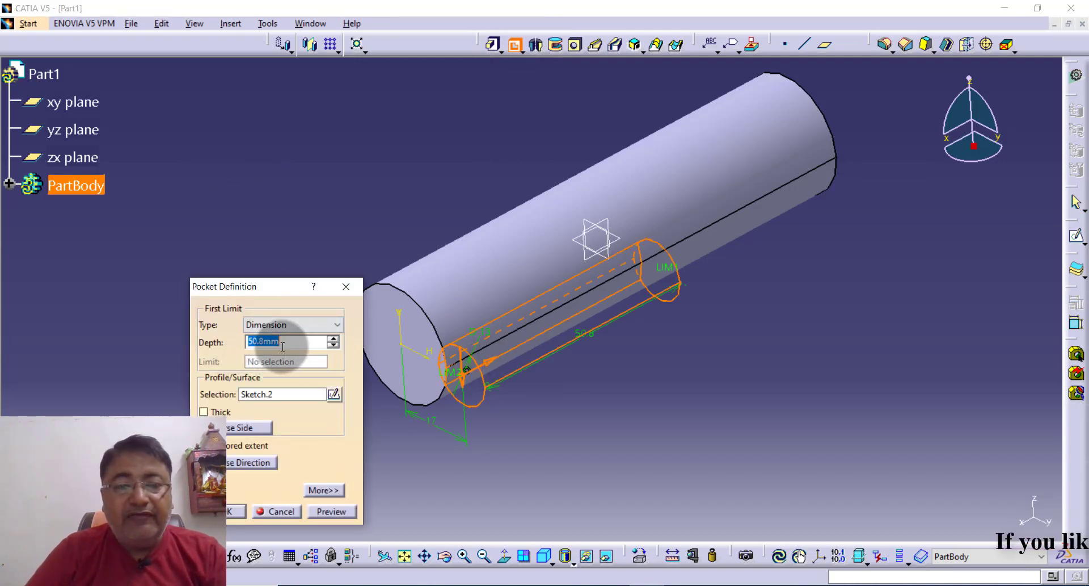
left_click(302, 325)
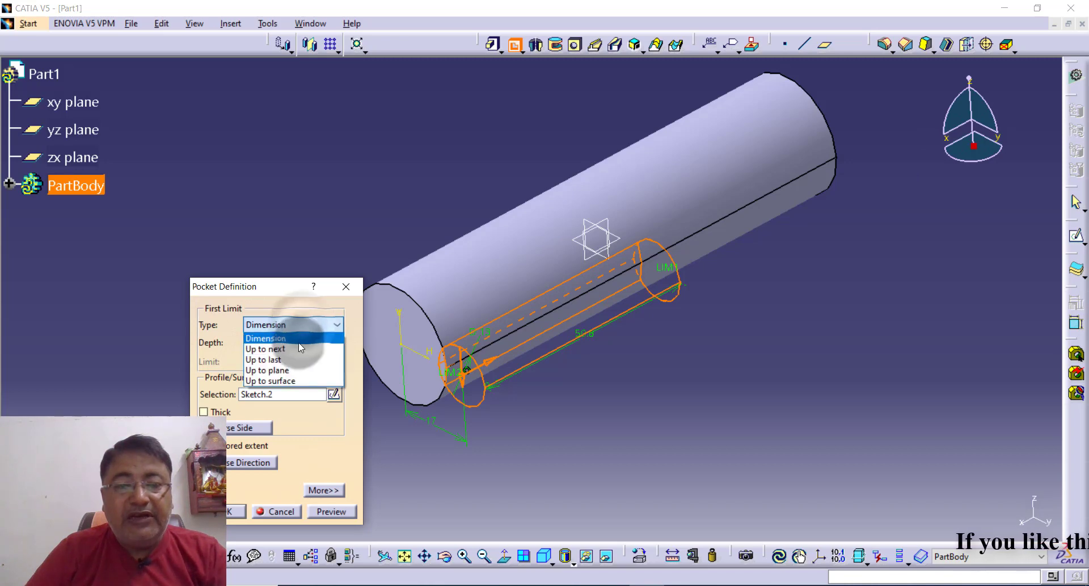
left_click(297, 348)
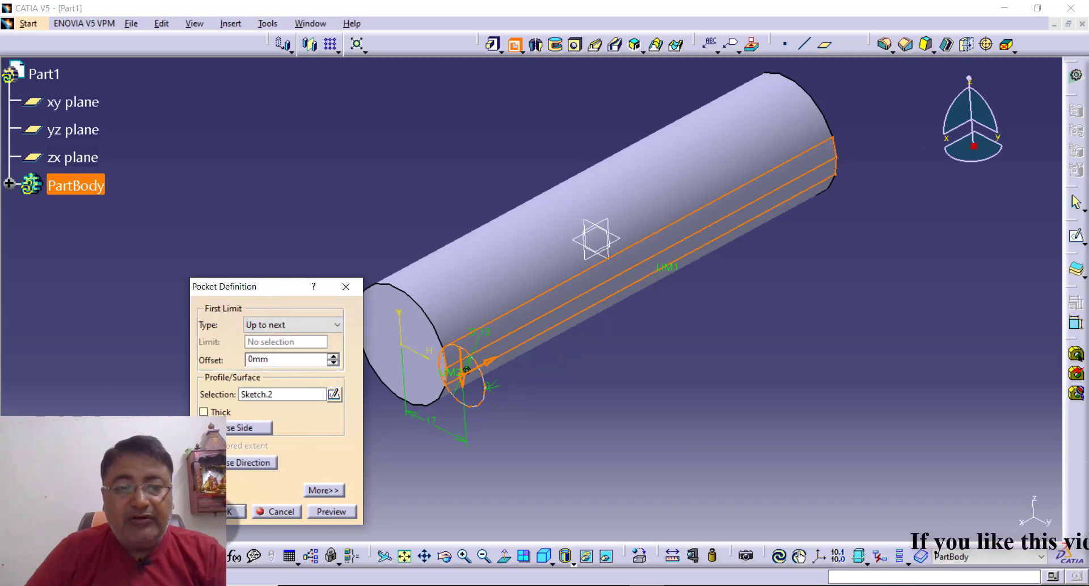
left_click(236, 509)
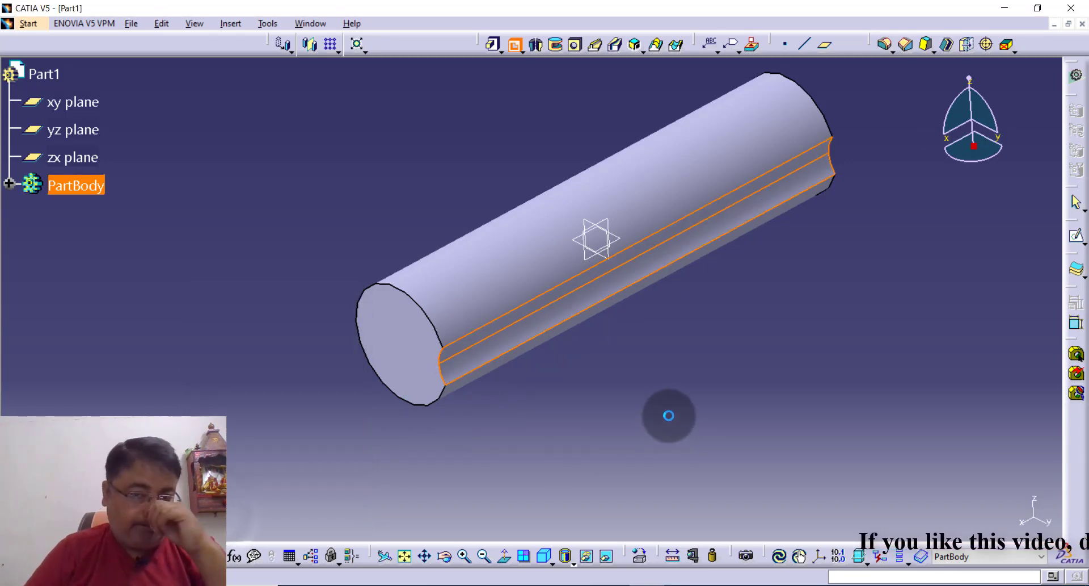
Expand PartBody in the tree and select Pocket.1
left_click(709, 336)
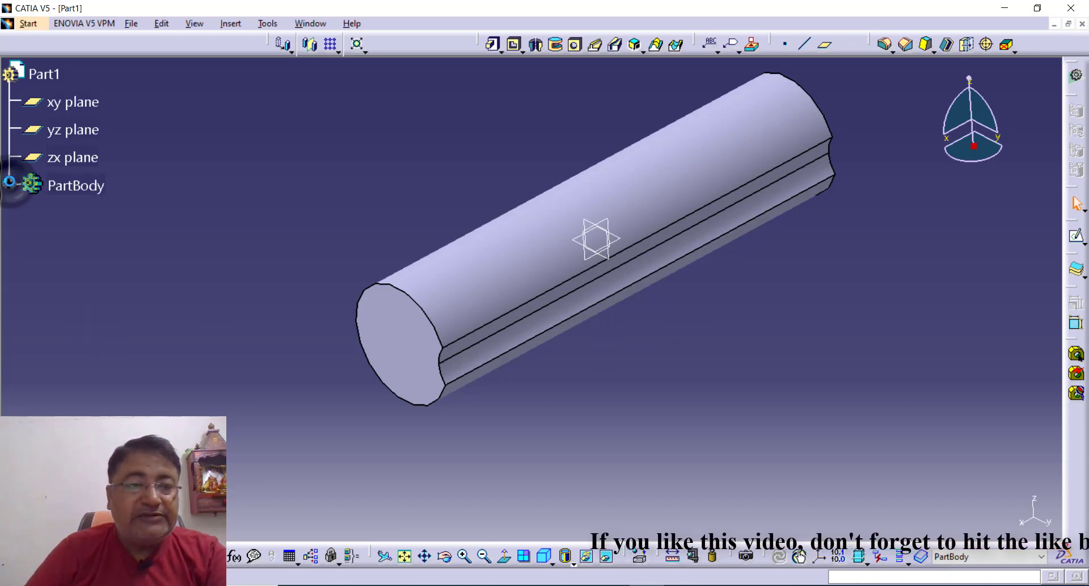
left_click(9, 182)
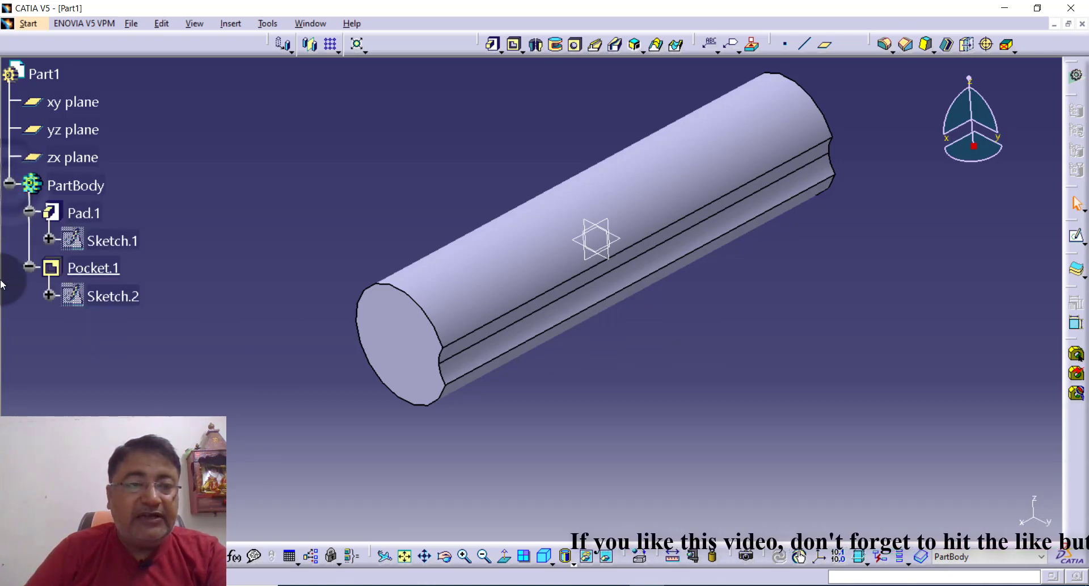
left_click(50, 294)
left_click(98, 304)
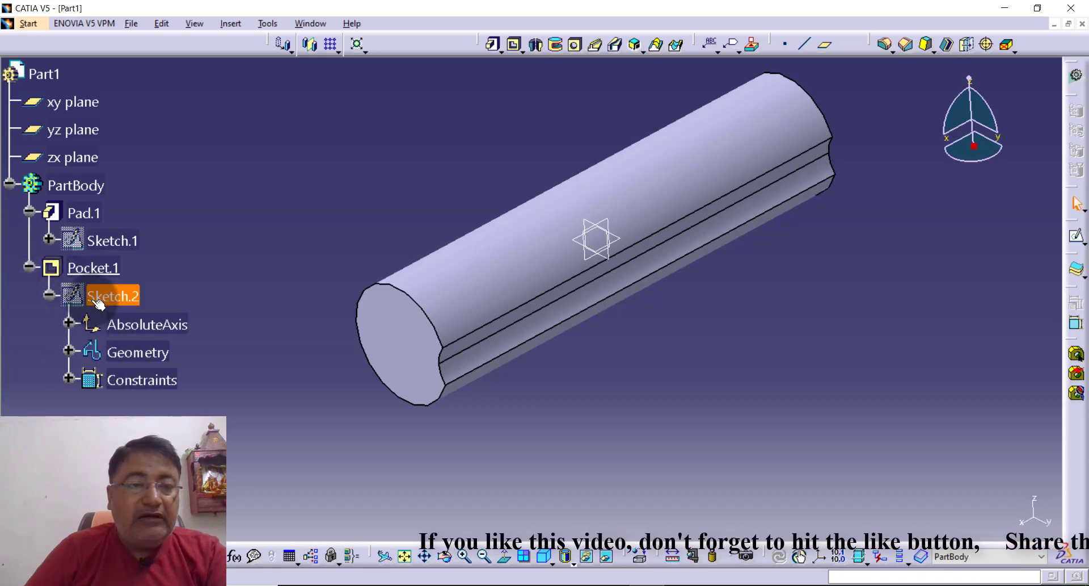
left_click(94, 267)
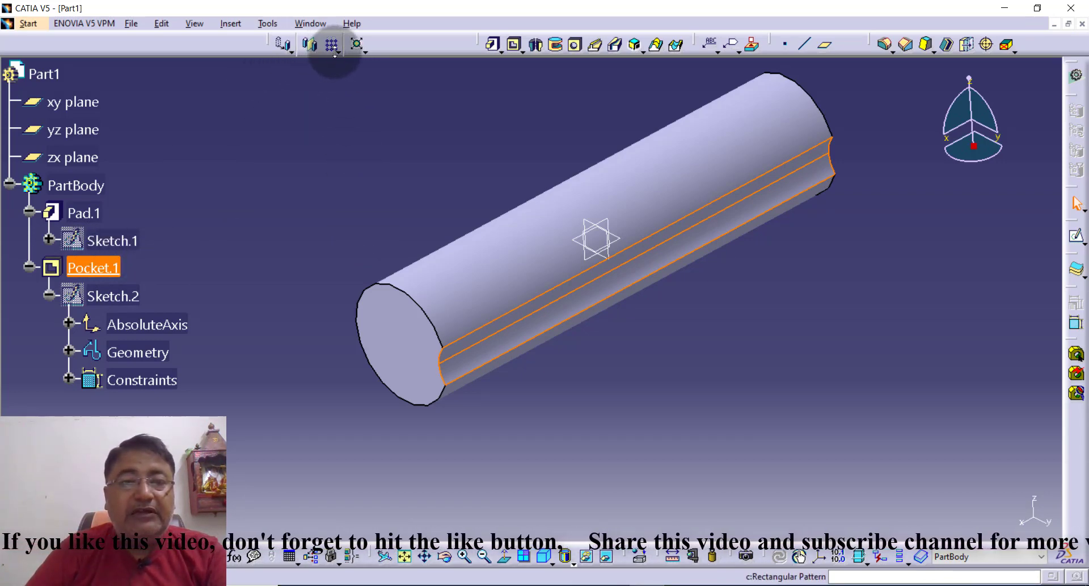
Set up a circular pattern of Pocket.1 with 7 instances over a 360° total angle
left_click(335, 51)
left_click(407, 139)
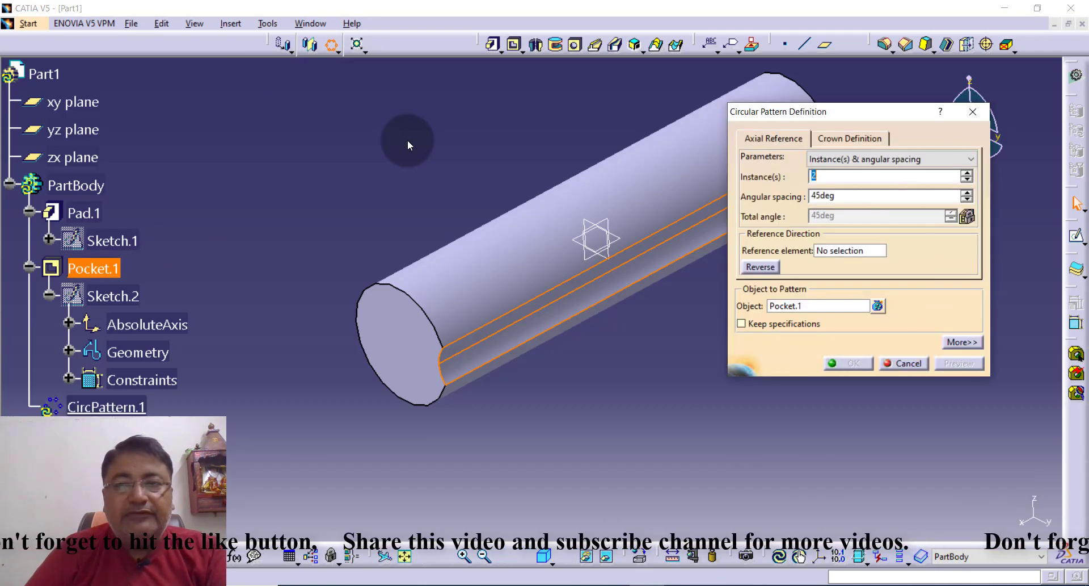
left_click(846, 176)
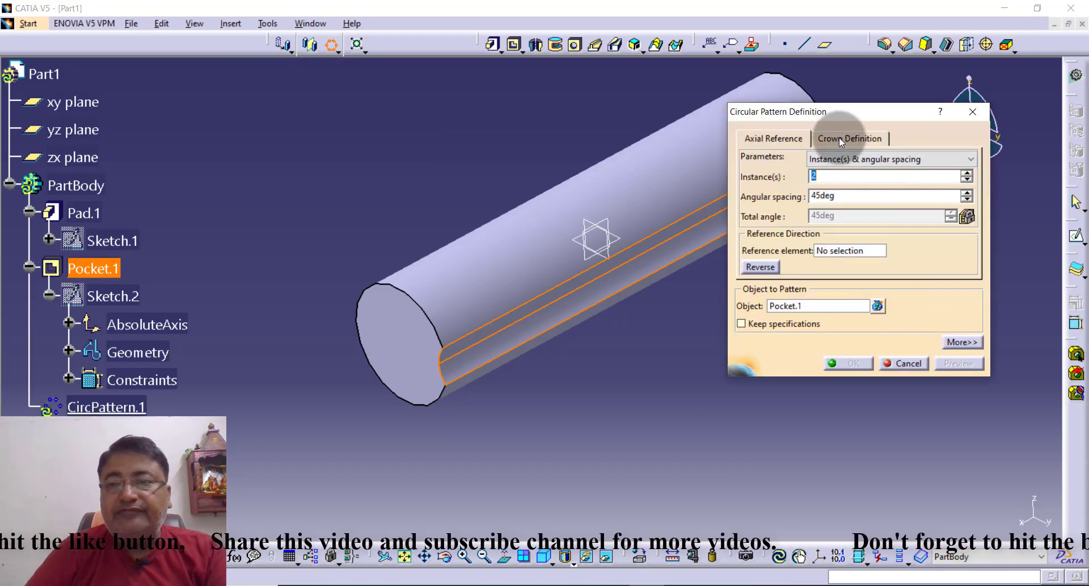
left_click(850, 137)
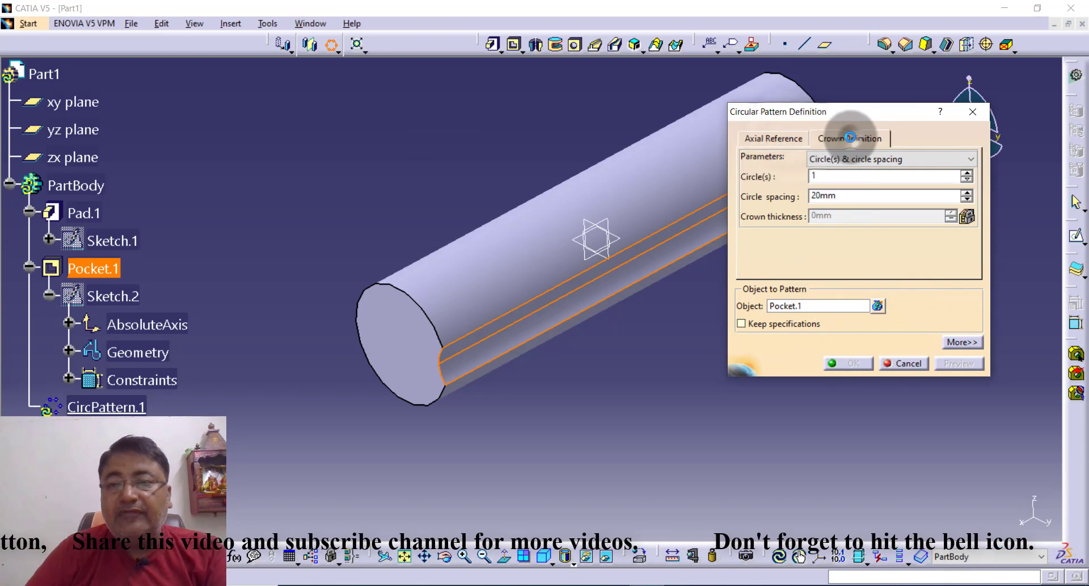
left_click(773, 138)
left_click(841, 175)
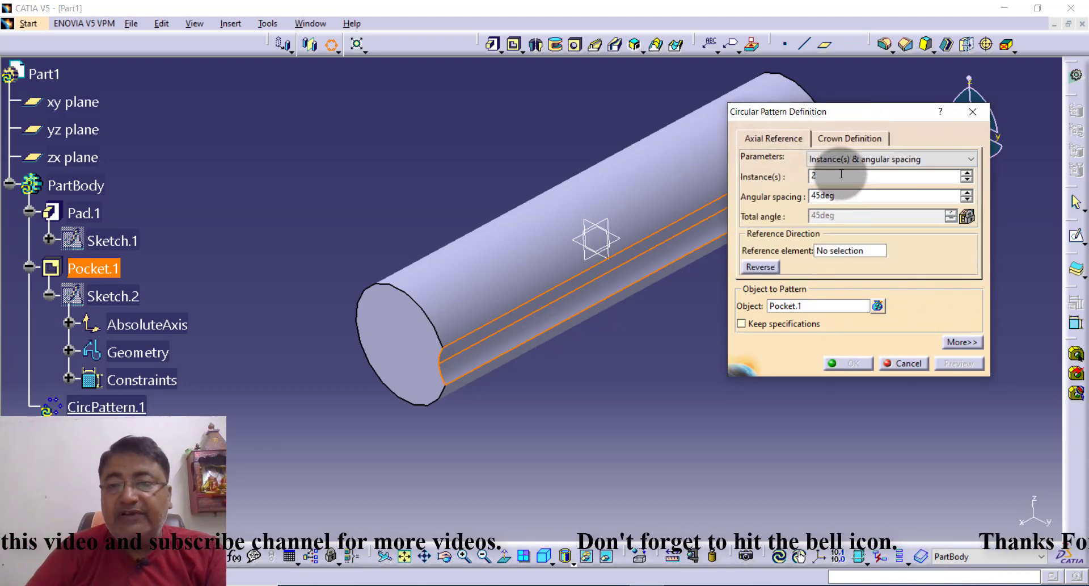
left_click(872, 159)
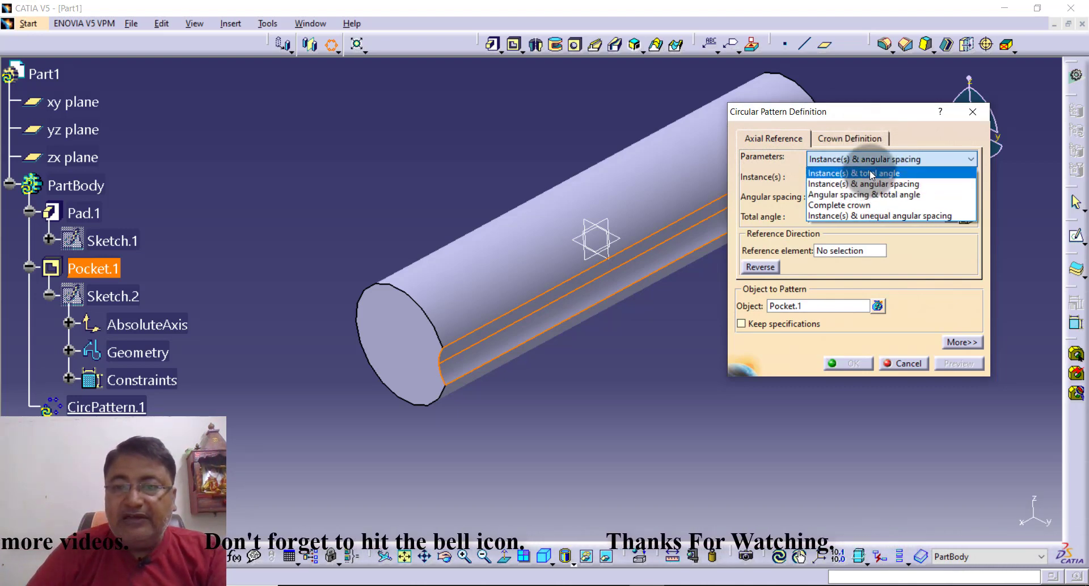
left_click(872, 174)
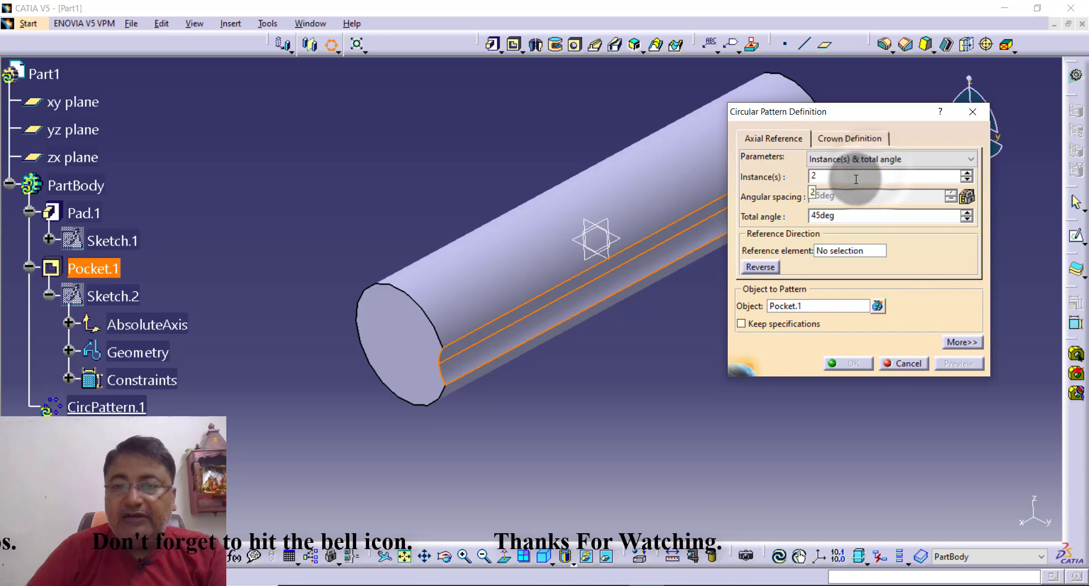
double_click(856, 180)
type("7")
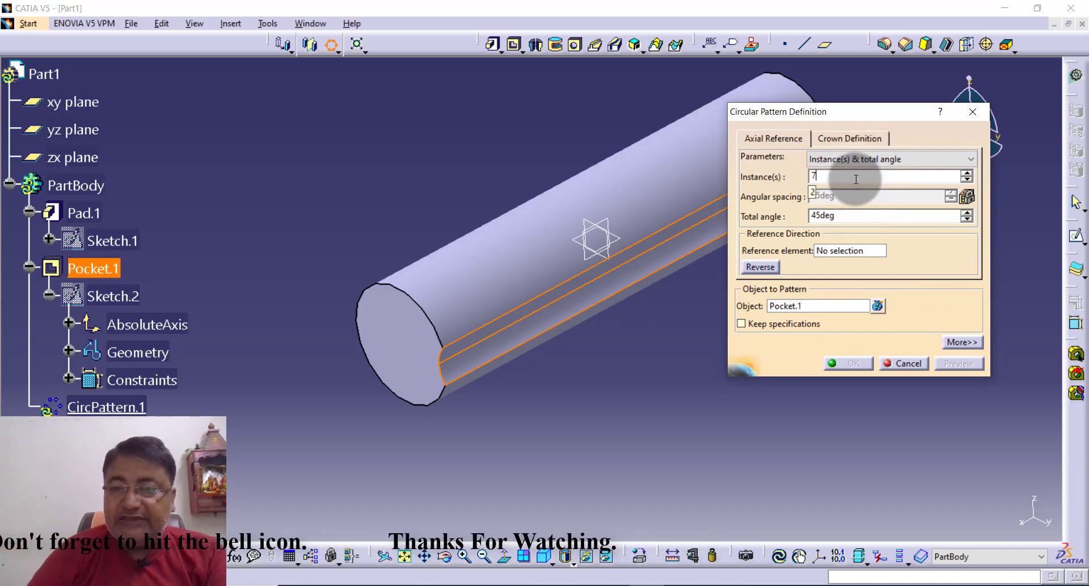
double_click(864, 216)
type("2")
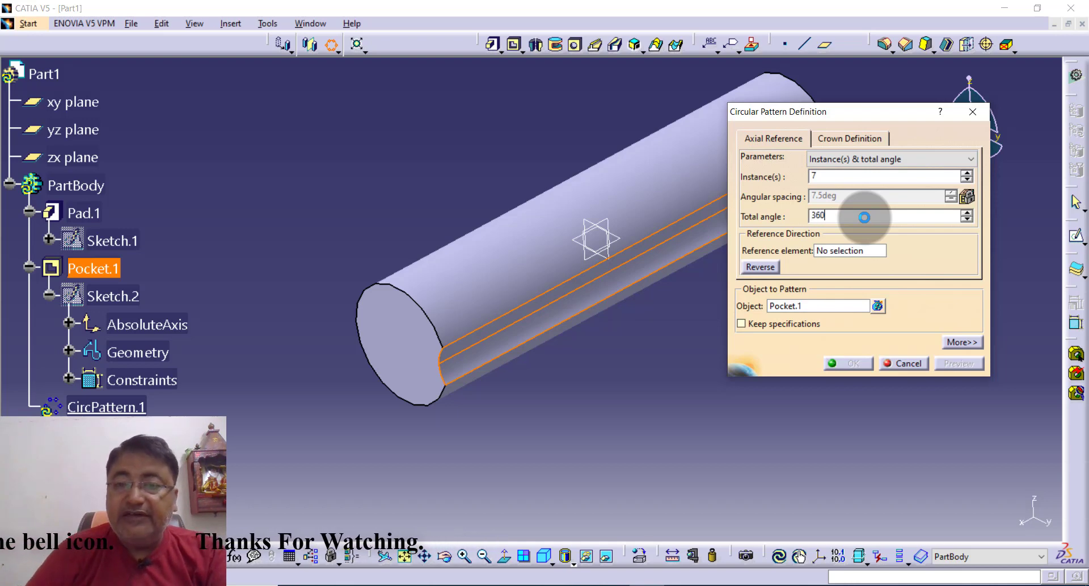
left_click(867, 176)
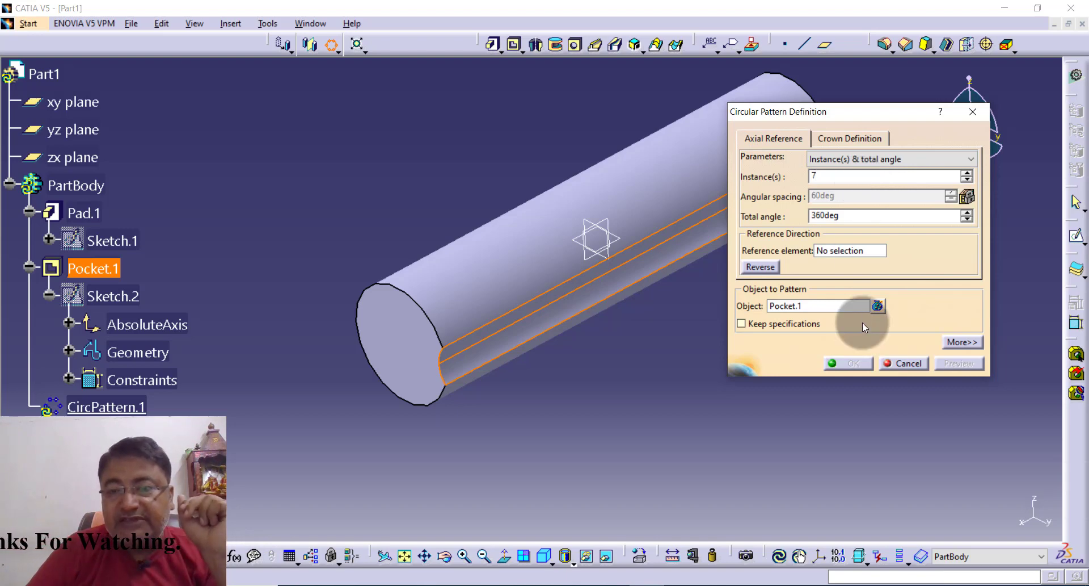
Use the cylinder's end face as the pattern reference and confirm, accepting the overlap warning
left_click(845, 253)
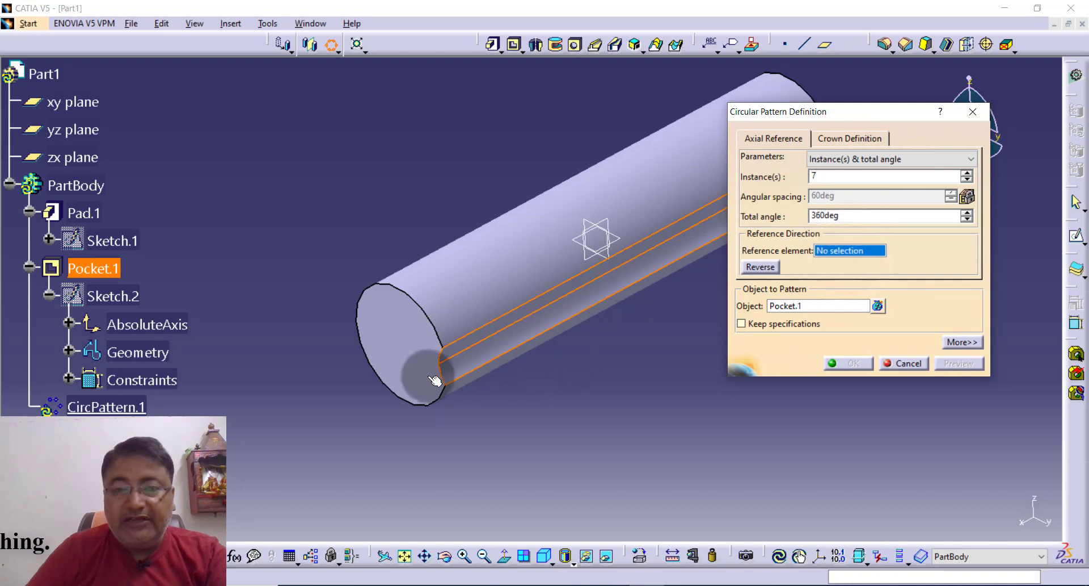
left_click(425, 322)
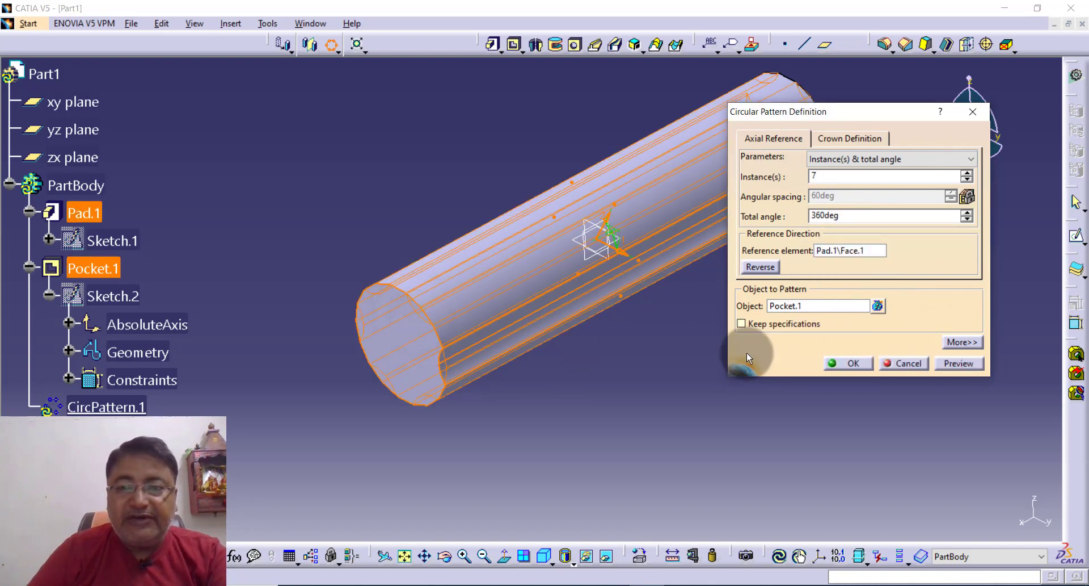
left_click(853, 365)
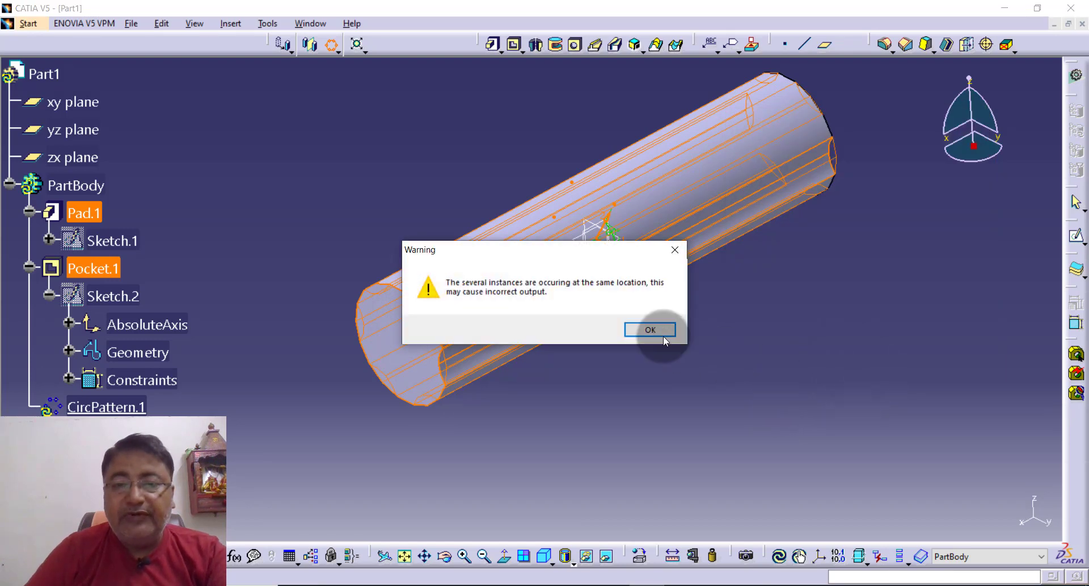
left_click(652, 329)
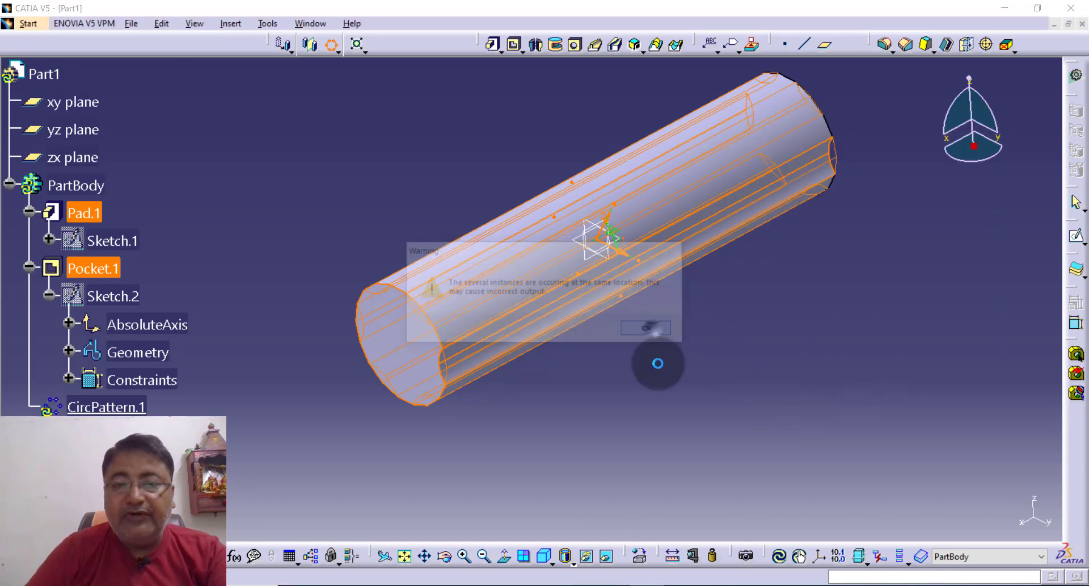
left_click(675, 406)
Start a new sketch on the zx plane and zoom in on the shaft's end
mouse_move(584, 424)
middle_mouse_down()
mouse_move(642, 353)
mouse_move(730, 362)
mouse_move(712, 395)
middle_mouse_up()
left_click(409, 368)
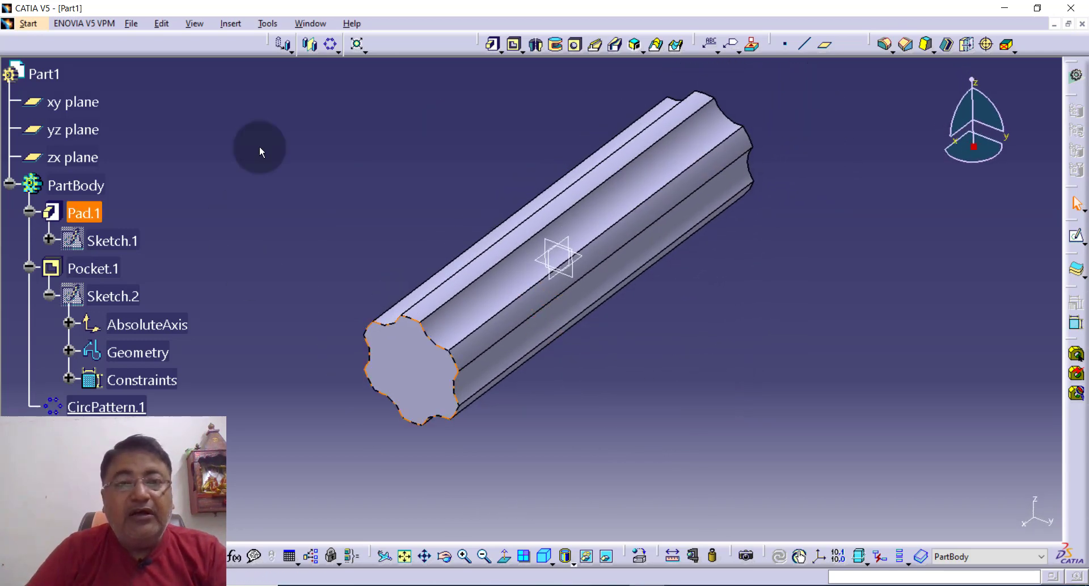
left_click(1077, 239)
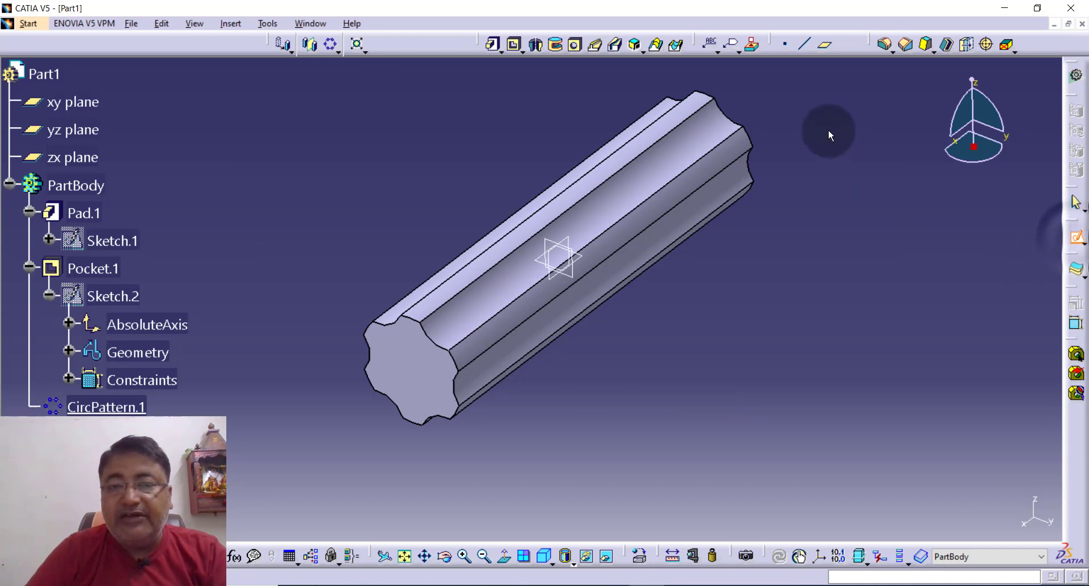
left_click(574, 242)
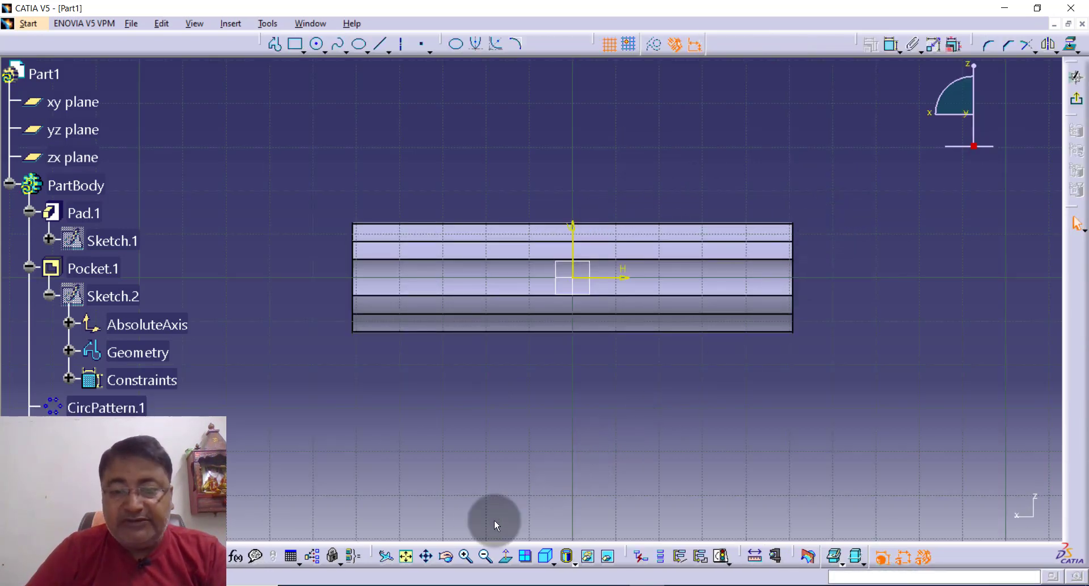
left_click(462, 557)
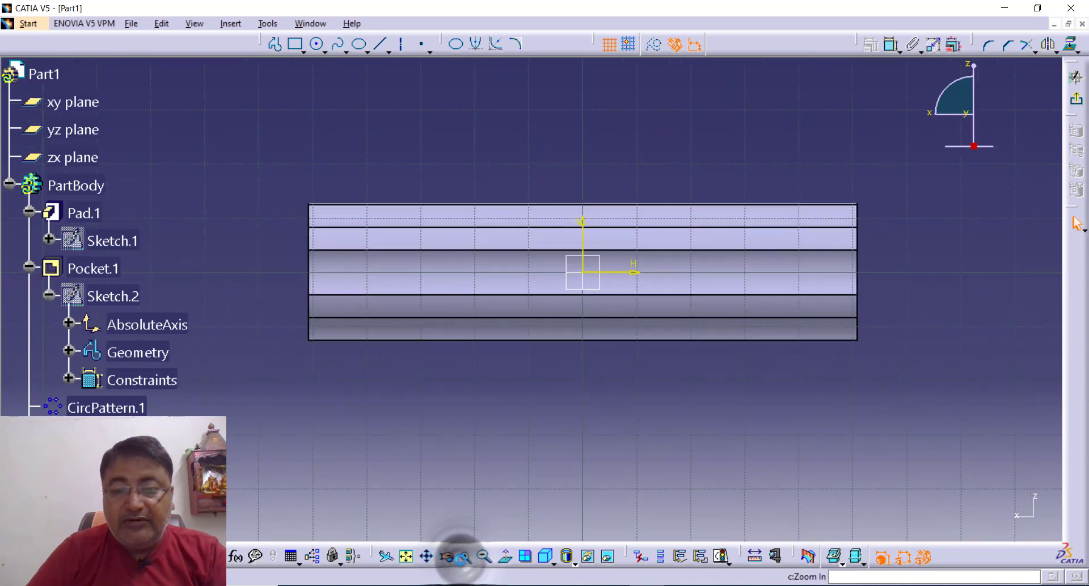
middle_click_drag(1008, 252, 766, 345)
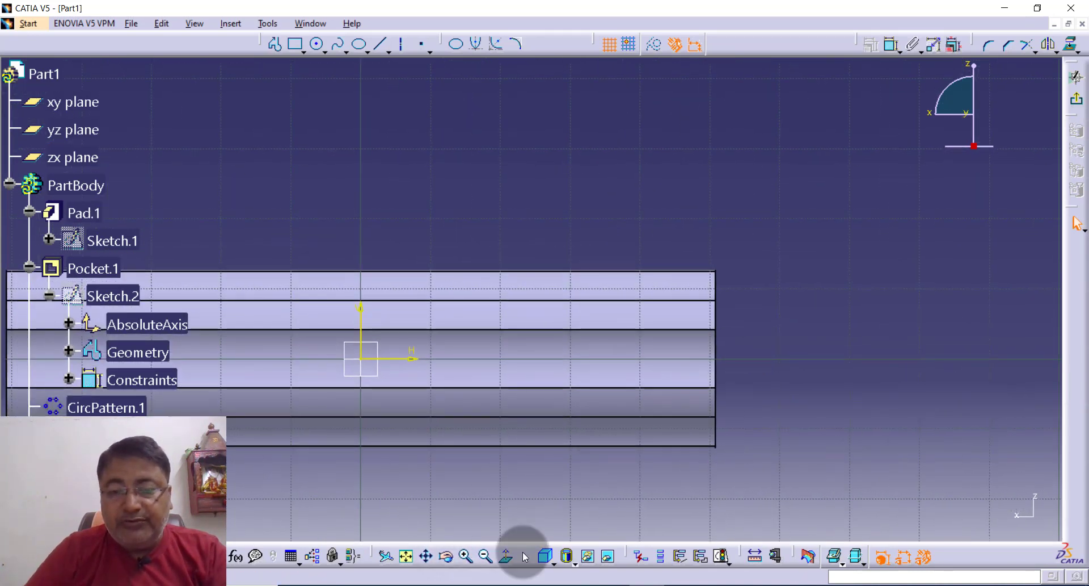
left_click(465, 558)
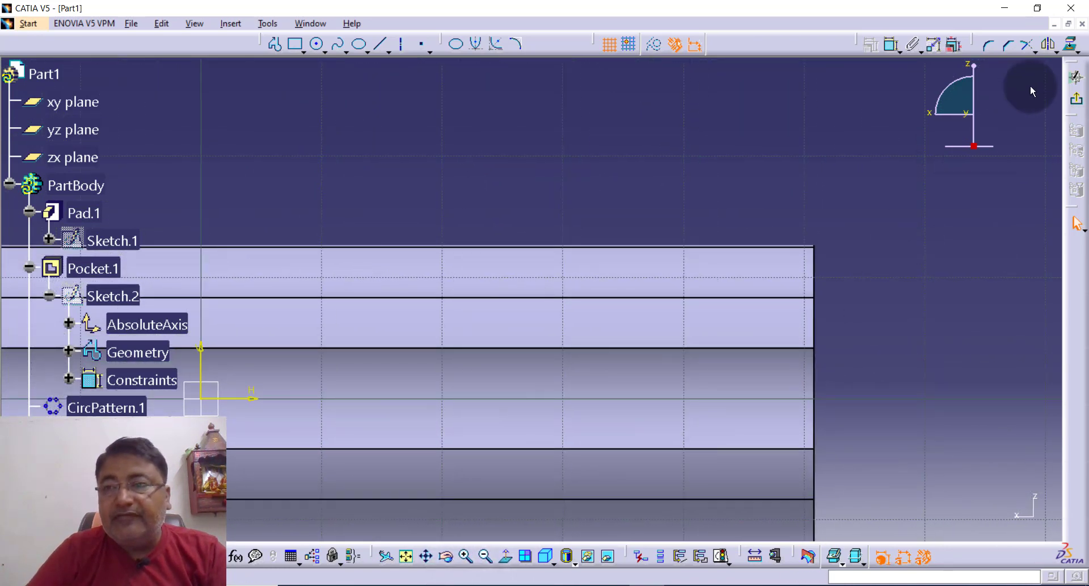
Project the shaft's top edge into the sketch and toggle construction mode
left_click(1070, 49)
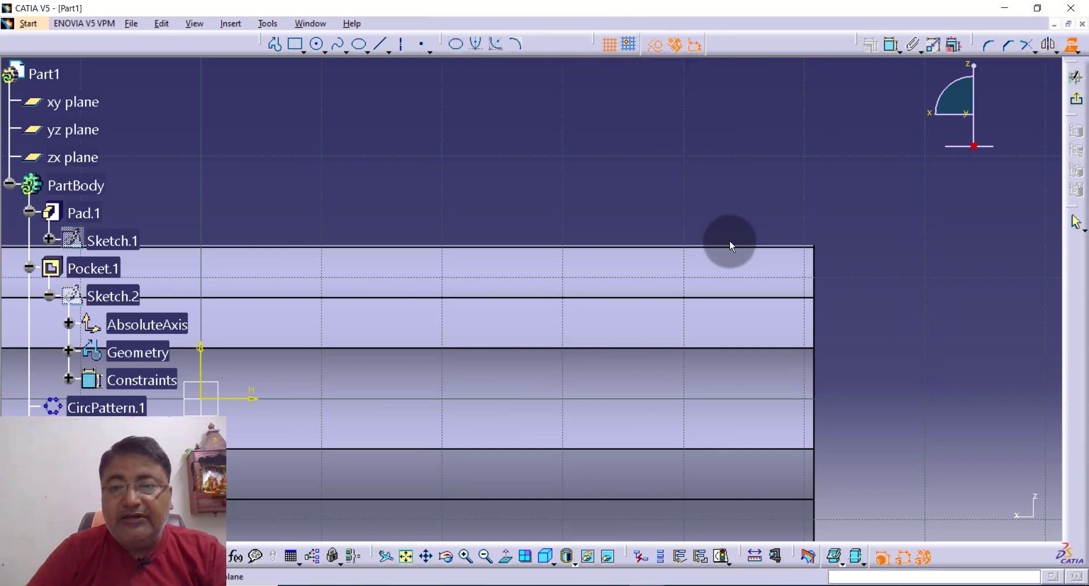
left_click(804, 245)
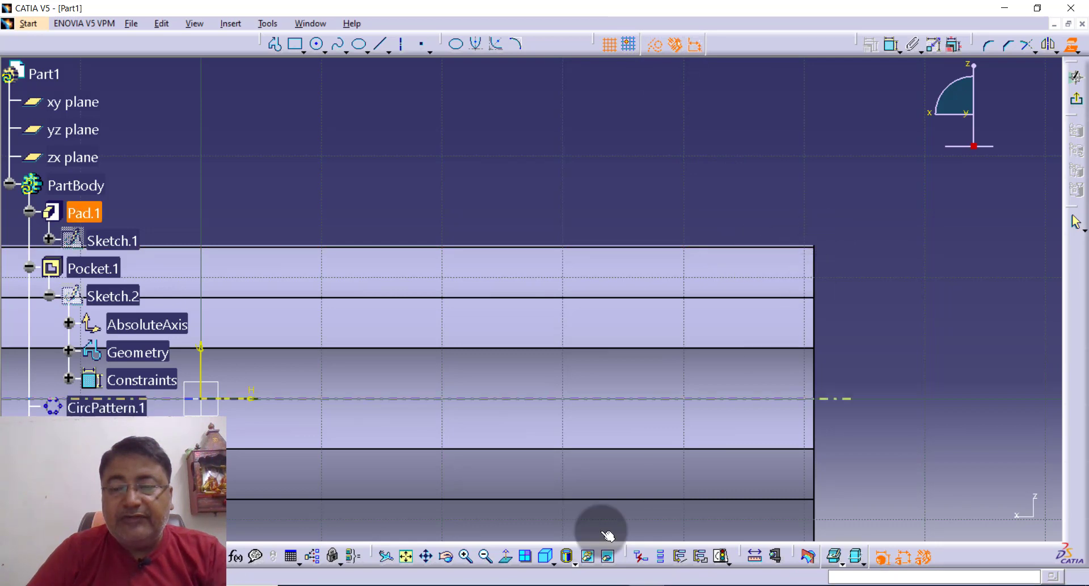
left_click(465, 558)
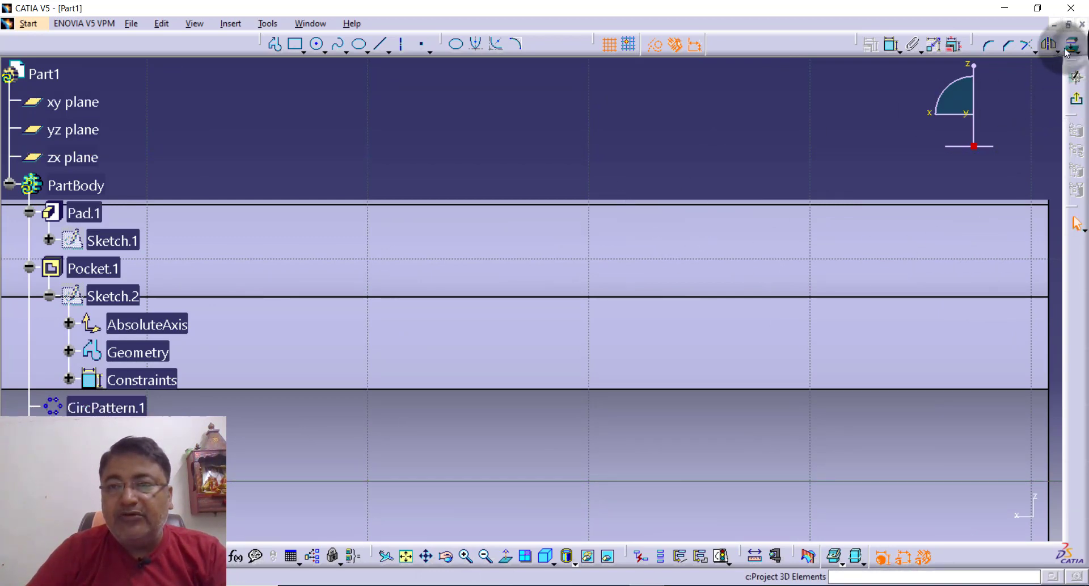
left_click(655, 44)
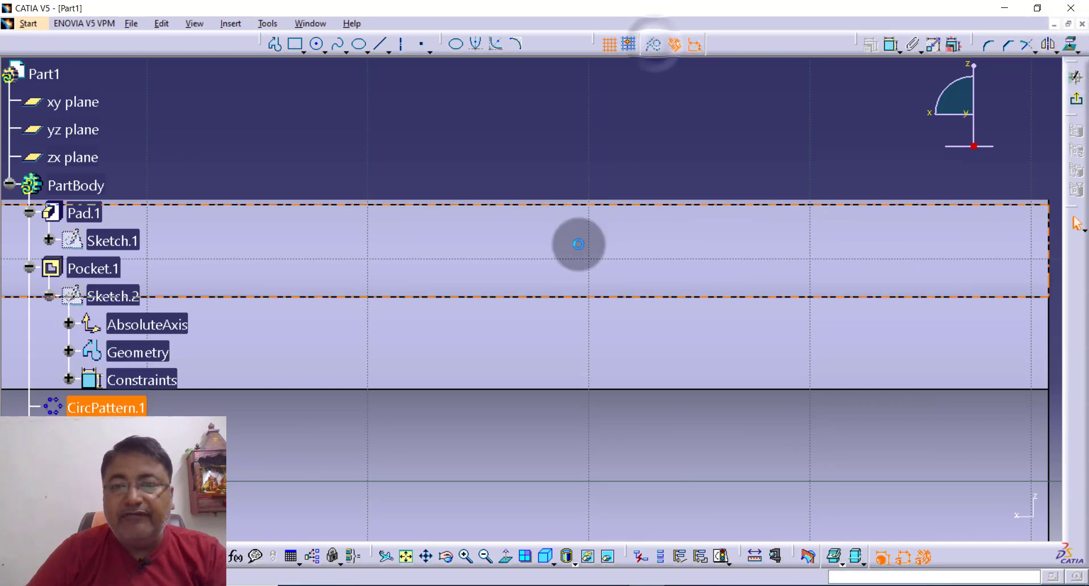
left_click(486, 556)
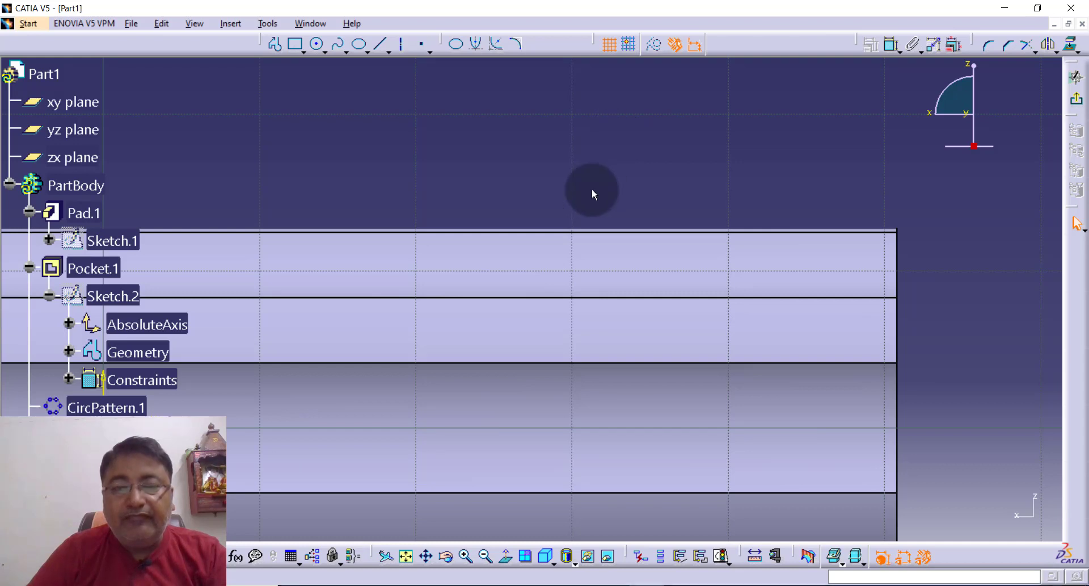
Draw a horizontal line above the shaft end, dimension it to 16 mm, and shift it left
left_click(276, 45)
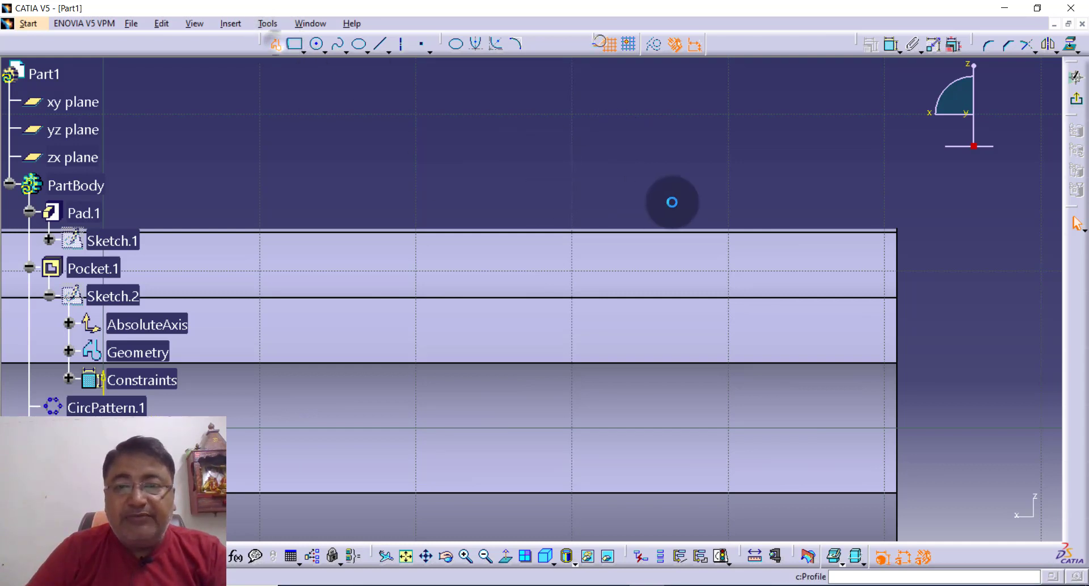
left_click(627, 178)
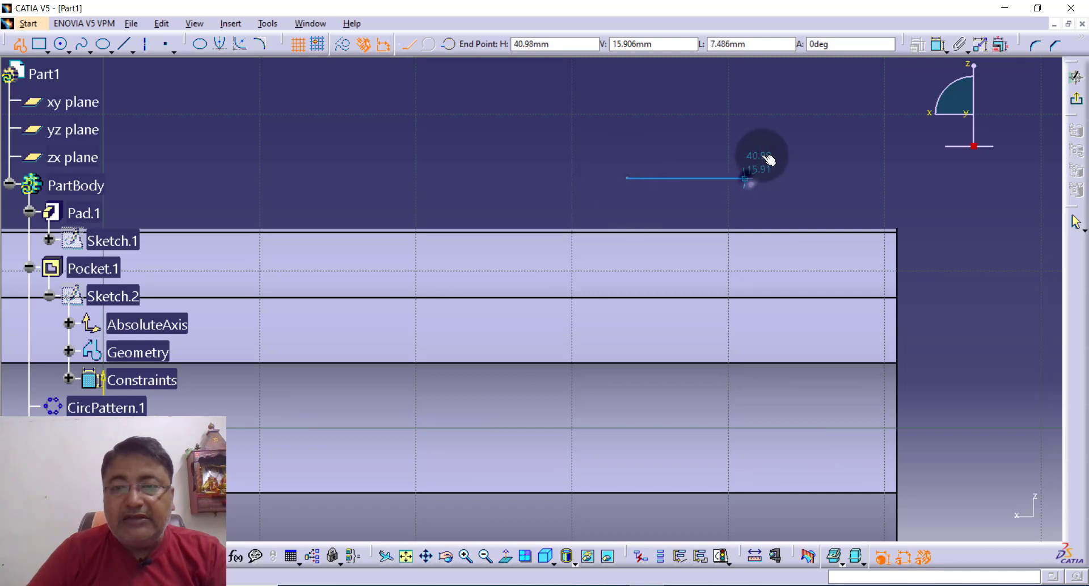
left_click(746, 178)
key("Escape")
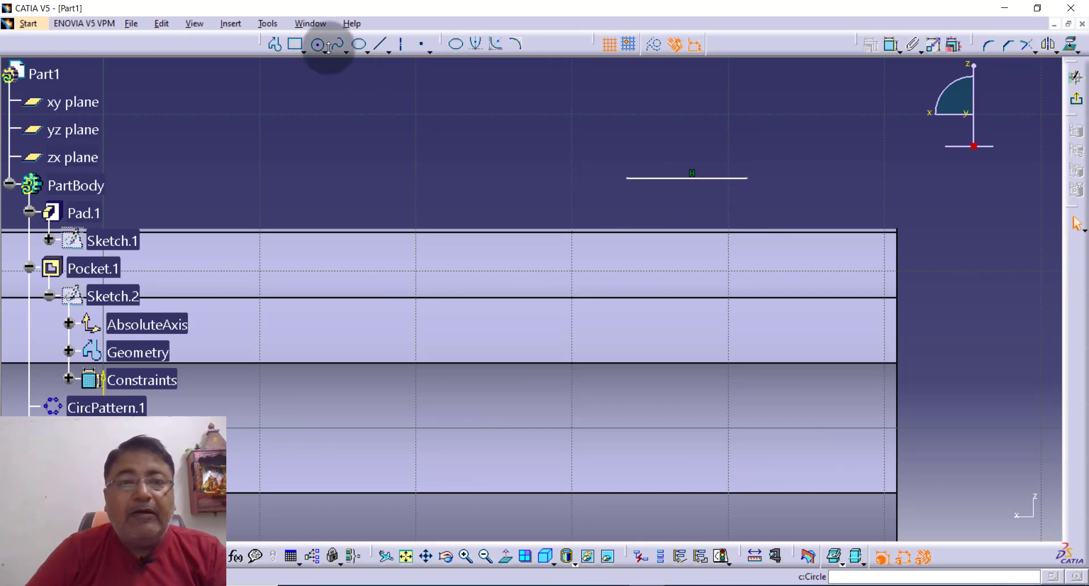
left_click(893, 48)
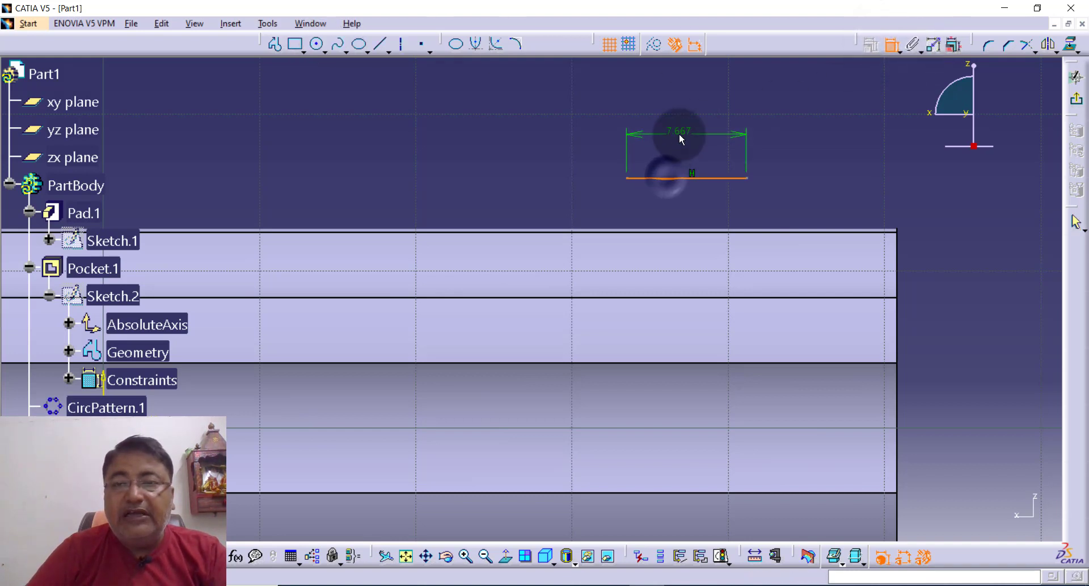
left_click(680, 135)
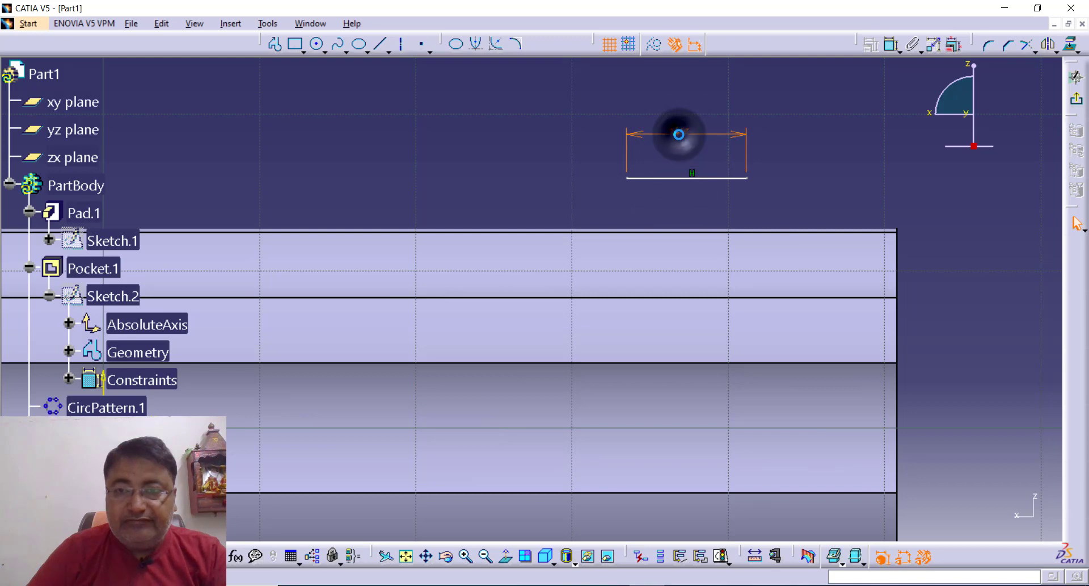
double_click(680, 134)
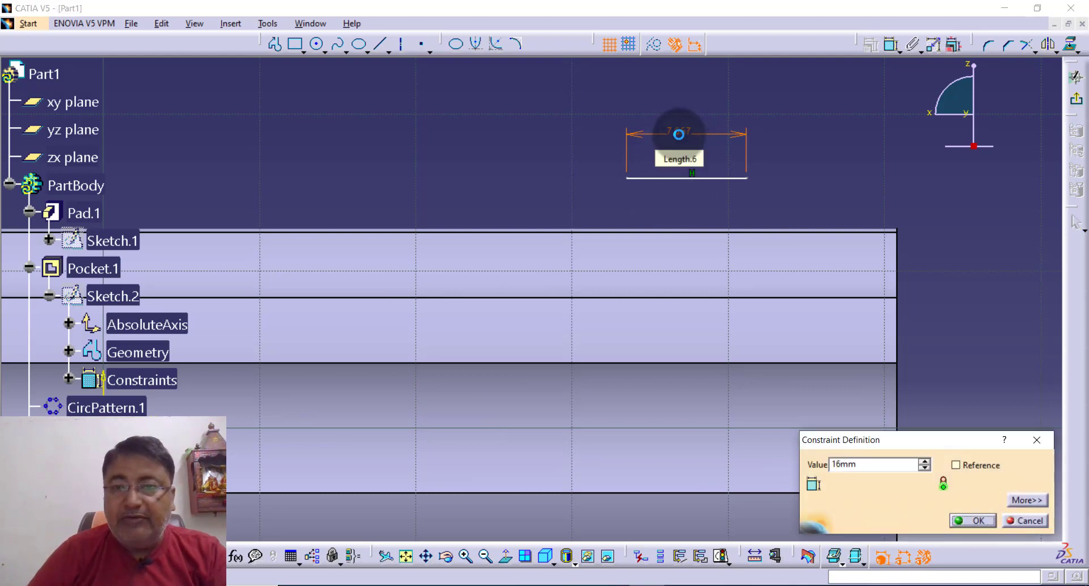
key("Return")
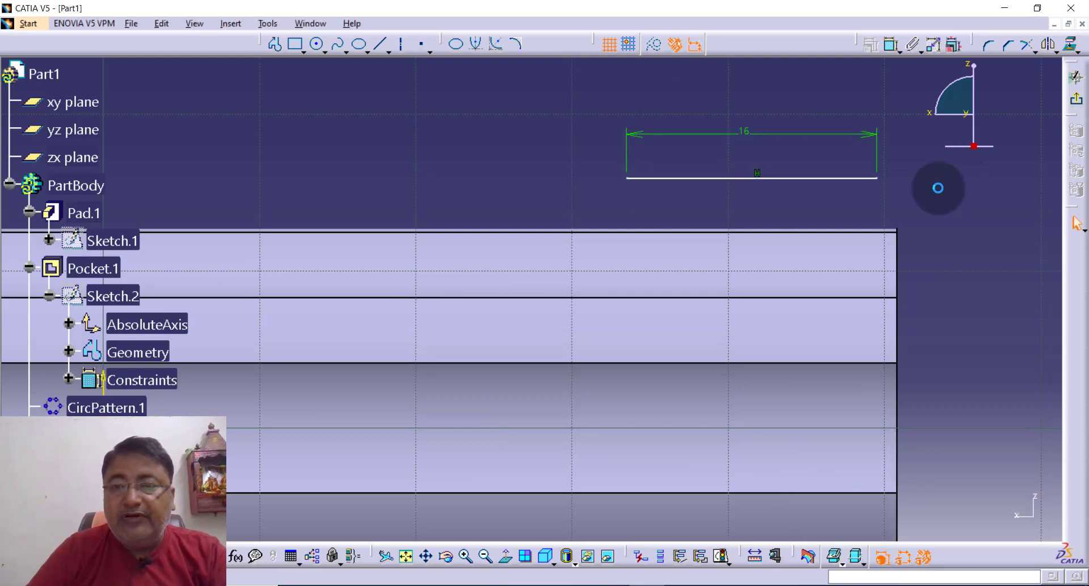
left_click_drag(774, 179, 642, 187)
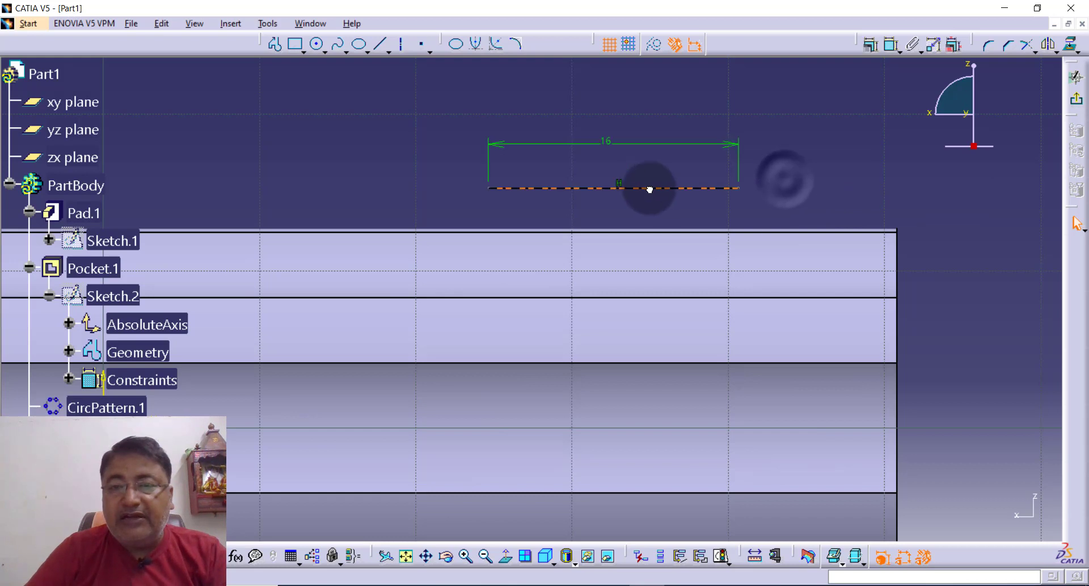
left_click(791, 183)
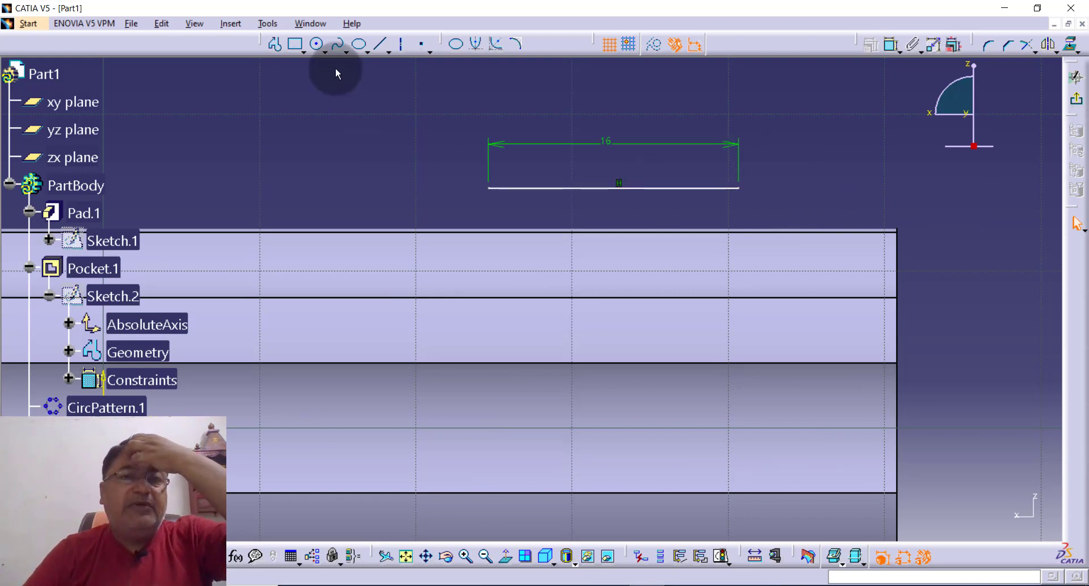
Begin a three-point arc starting with limits at the line's left end
left_click(326, 53)
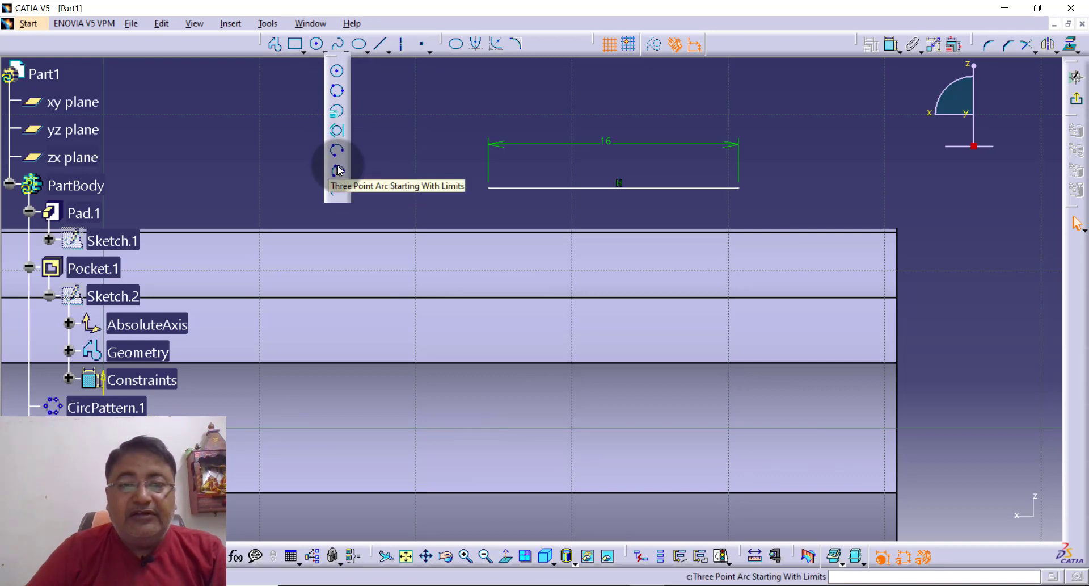
left_click(338, 170)
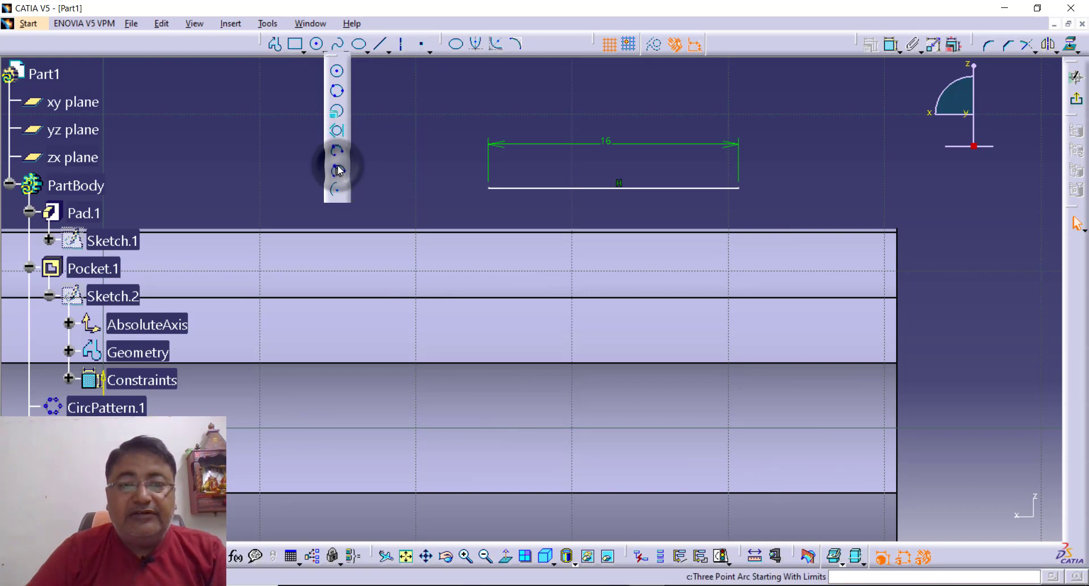
left_click(489, 188)
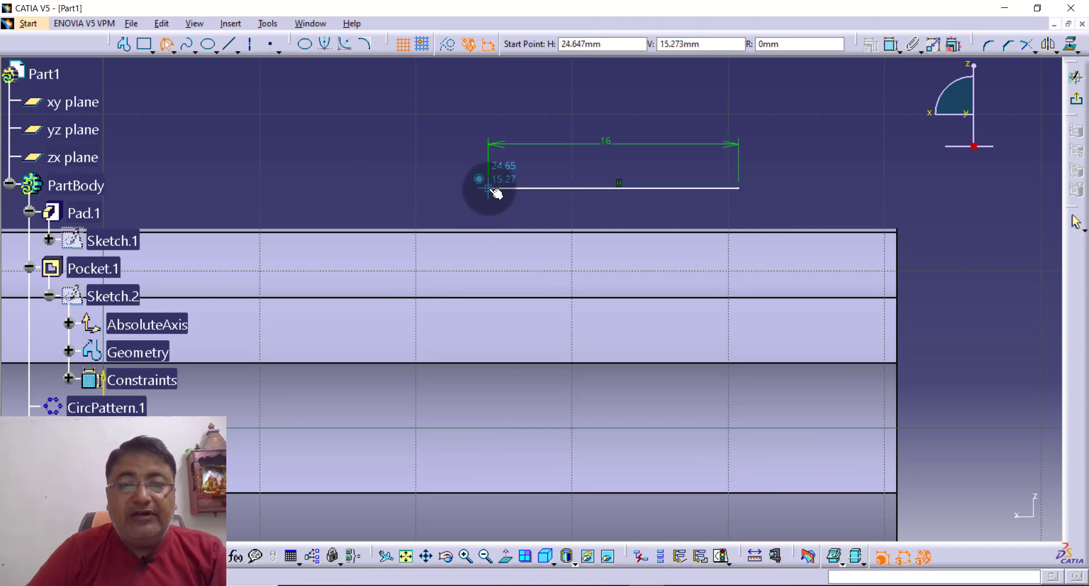
Finish the arc below the 16 mm line and give it a 10 mm radius
left_click(739, 188)
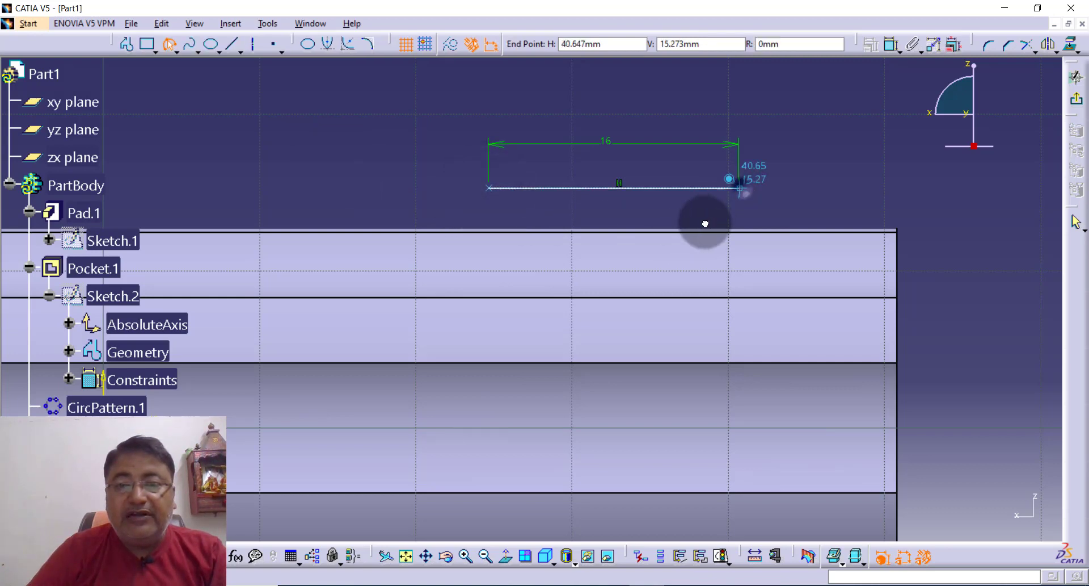
left_click(630, 222)
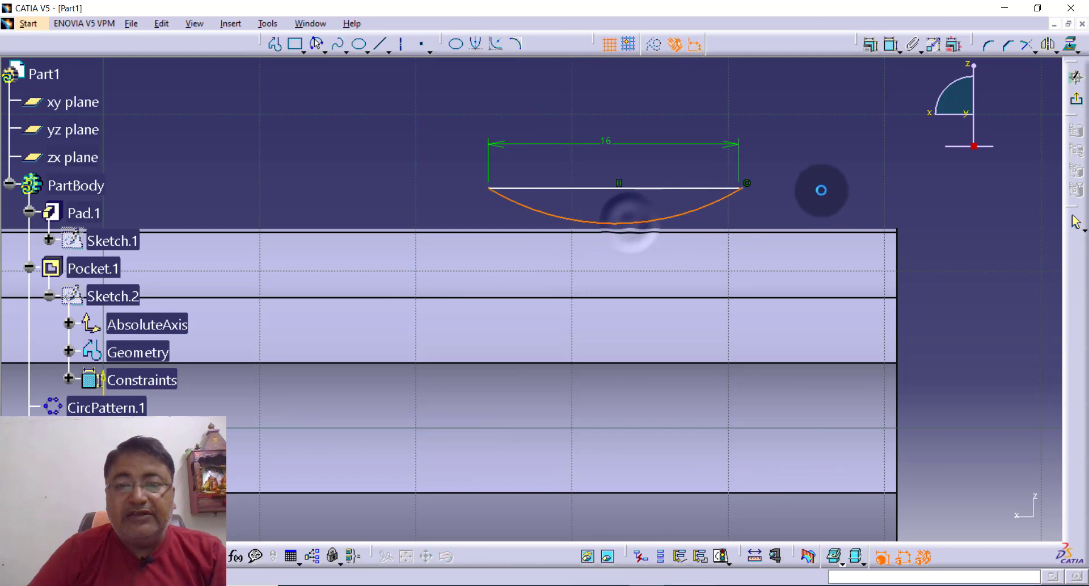
left_click(892, 44)
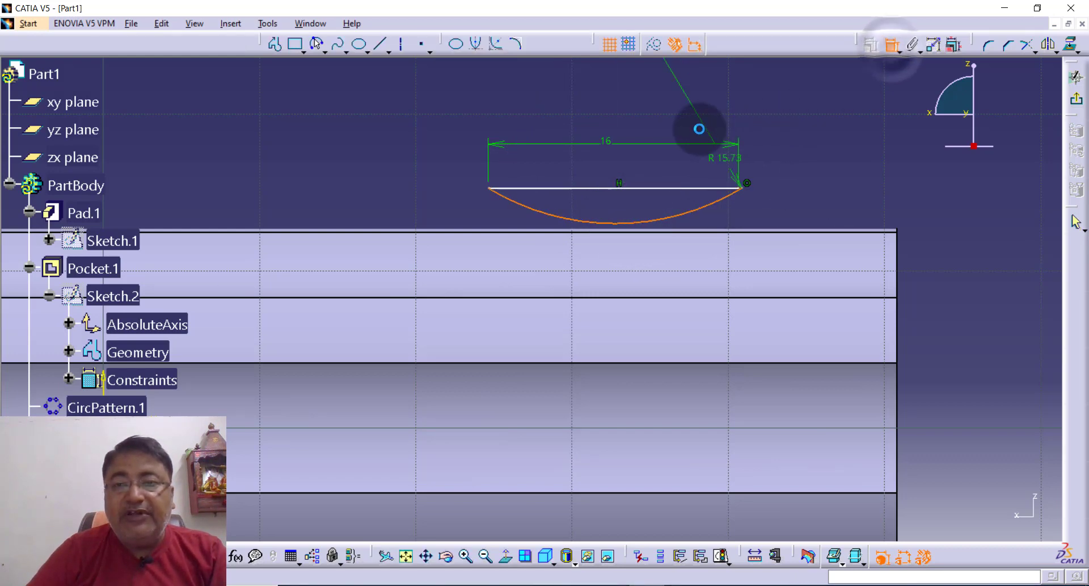
left_click(703, 130)
type("10")
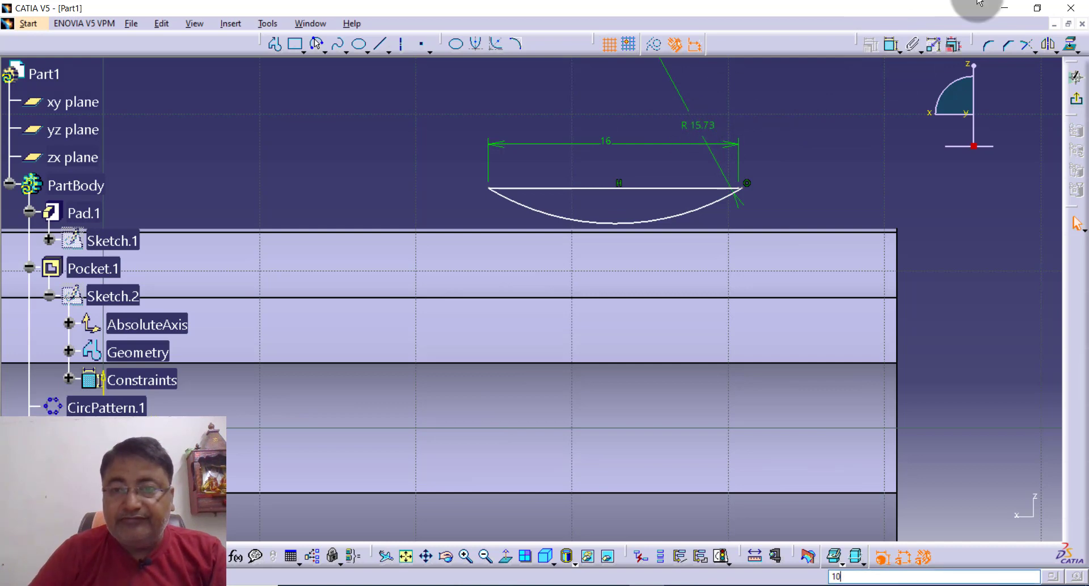
double_click(696, 131)
type("10")
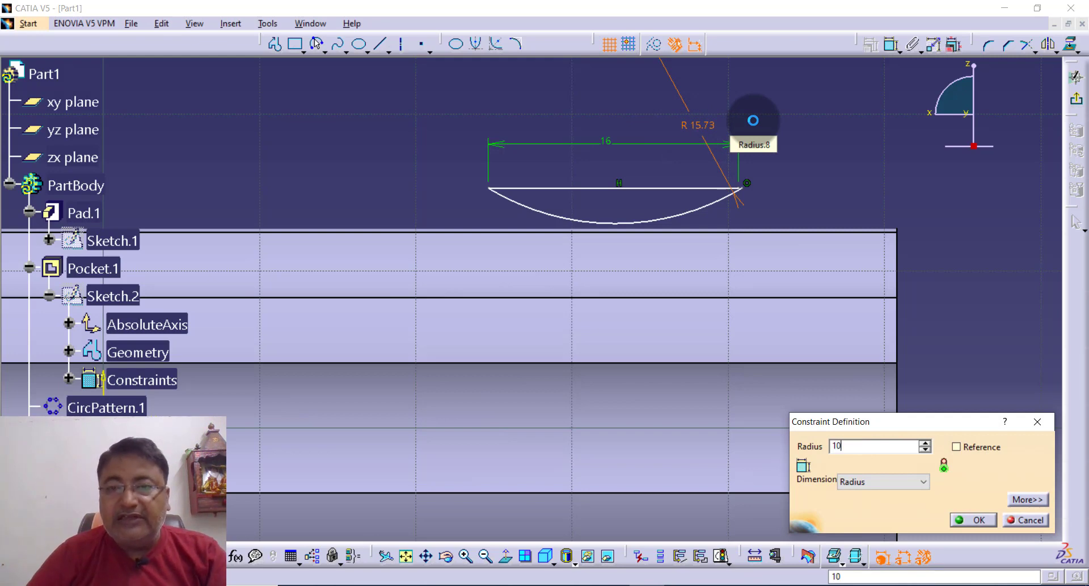
key("Return")
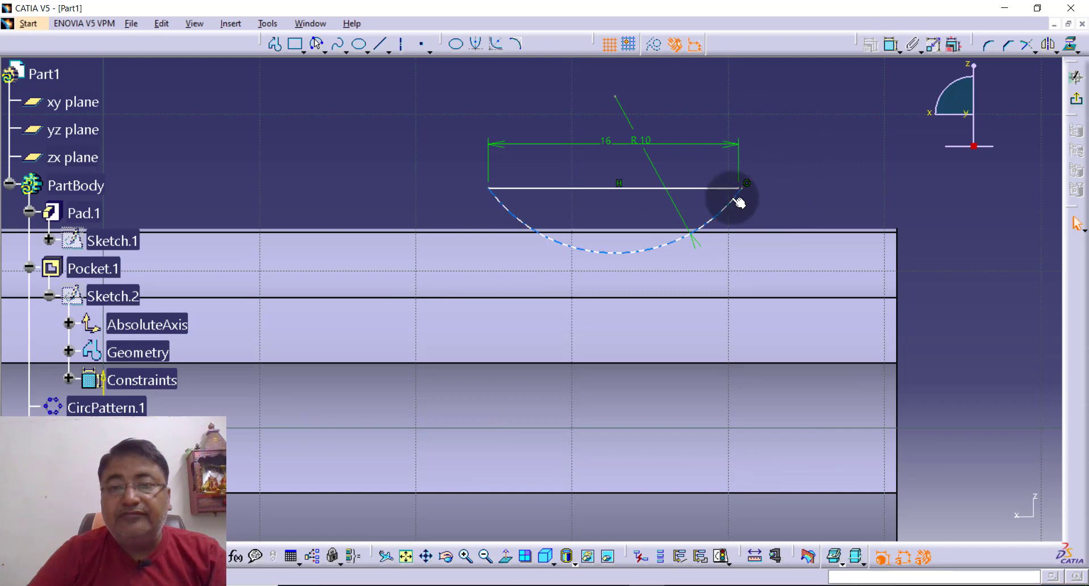
Delete the R10 arc and its radius dimension, keeping only the 16 mm line
left_click(738, 200)
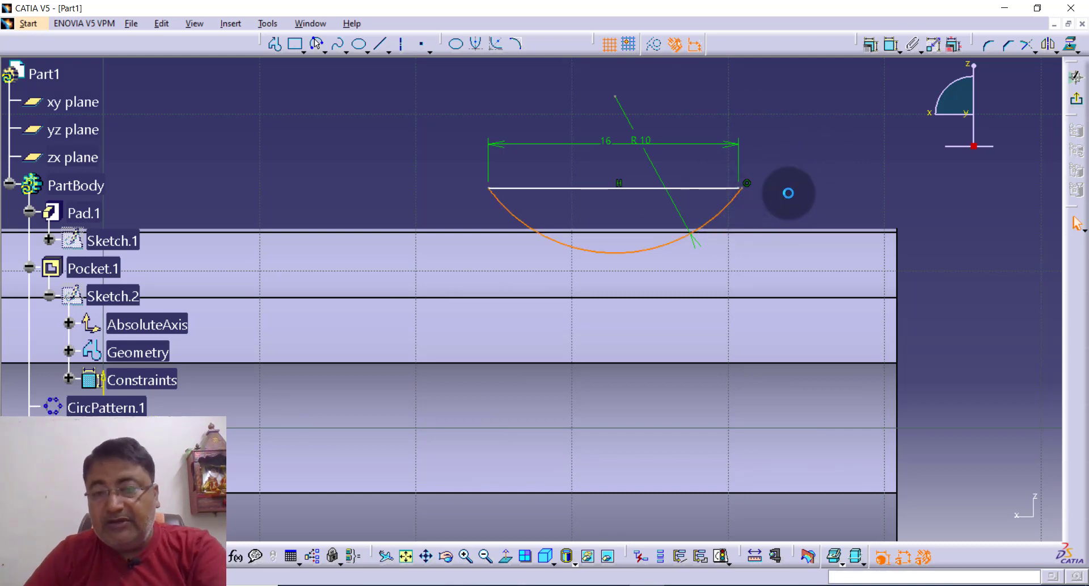
left_click(485, 560)
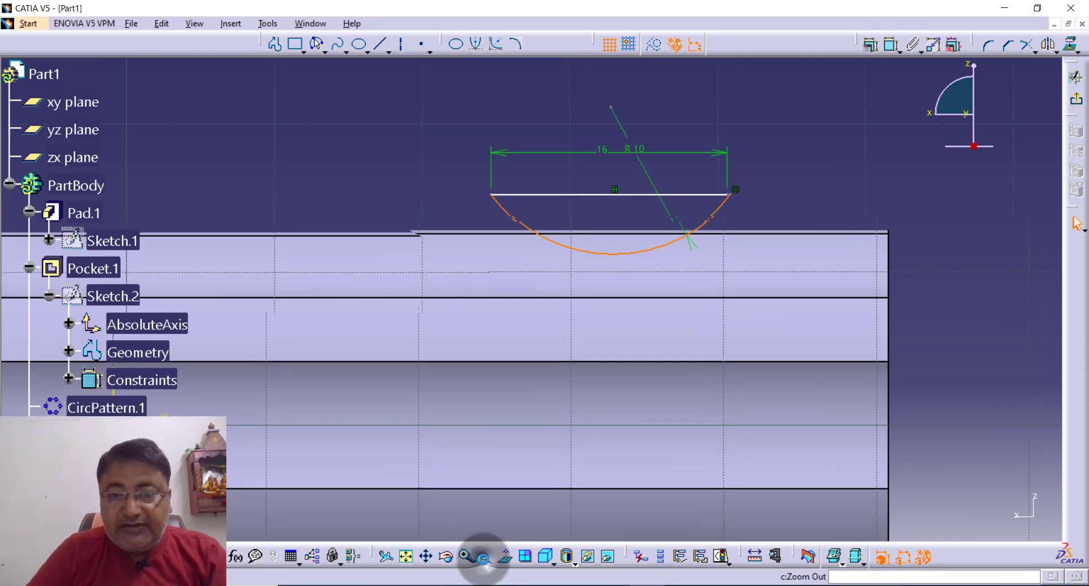
left_click(472, 561)
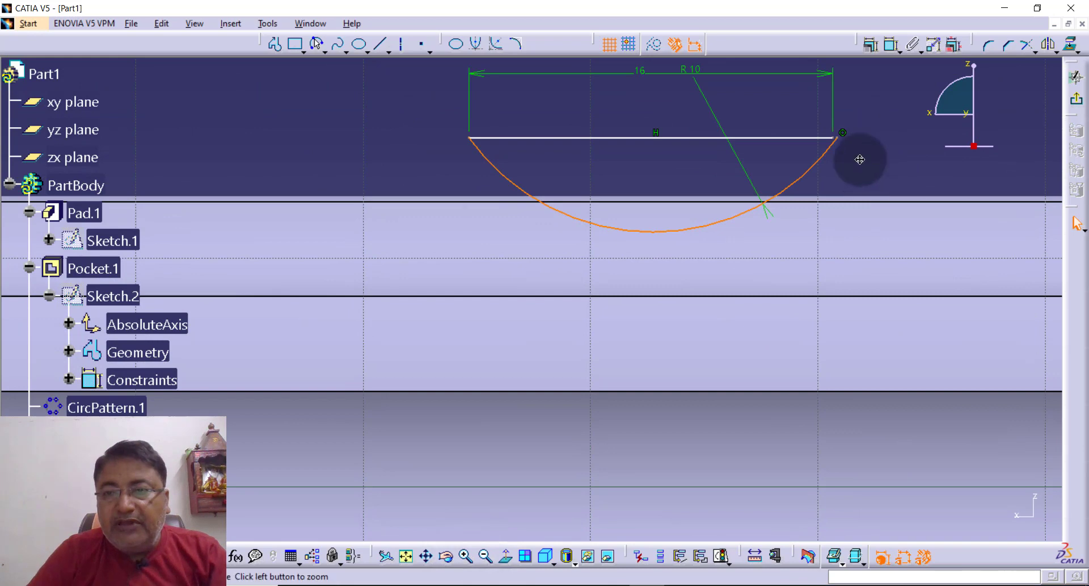
mouse_move(860, 160)
middle_mouse_down()
mouse_move(802, 236)
mouse_move(783, 284)
middle_mouse_up()
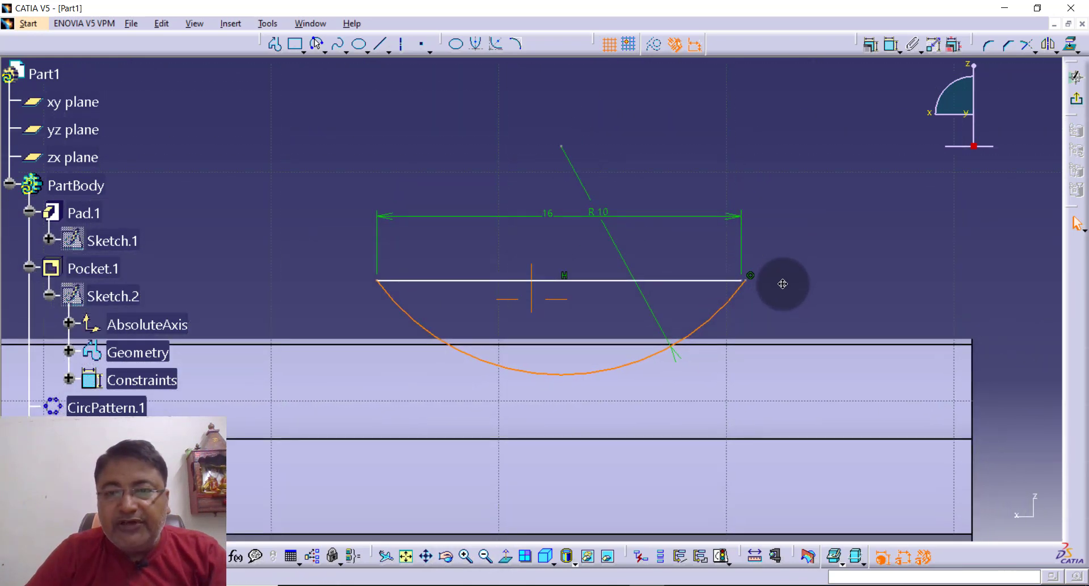
double_click(733, 297)
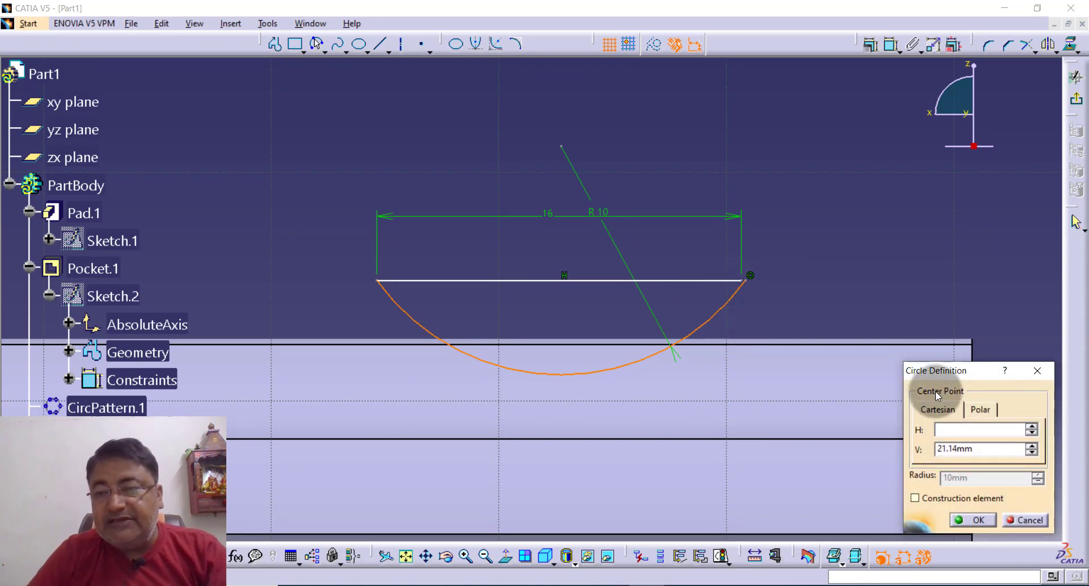
left_click(1007, 526)
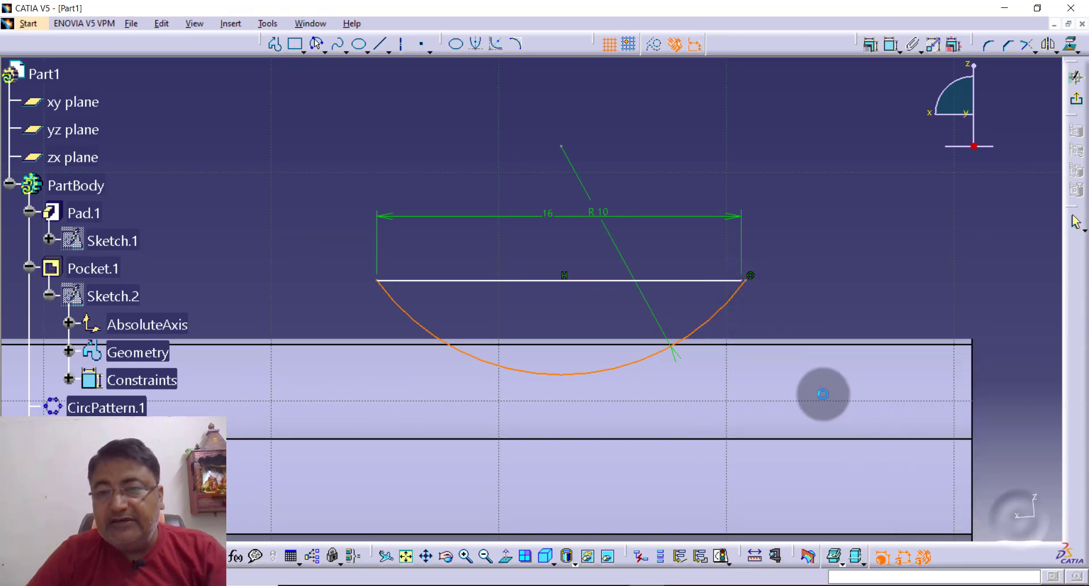
key("Delete")
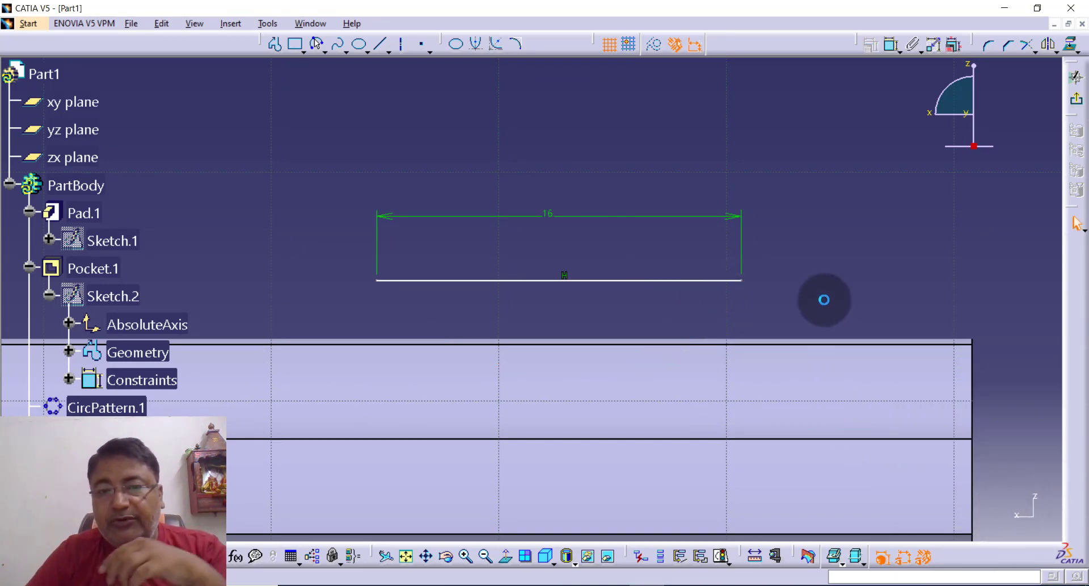
Draw a three-point arc between the 16 mm chord's ends, dipping below it, and constrain its radius to 10 mm
left_click(336, 50)
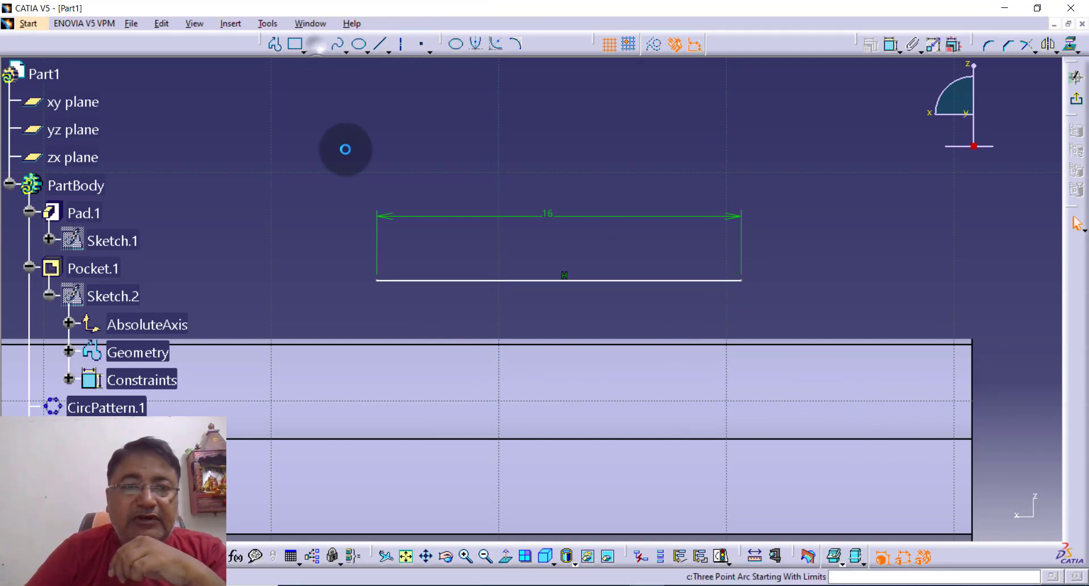
left_click(377, 280)
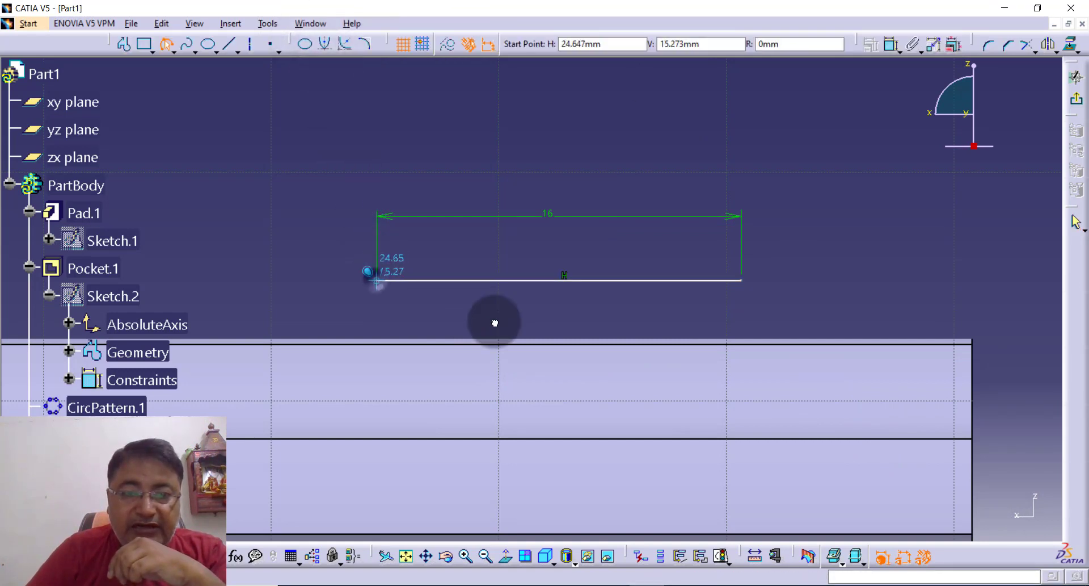
left_click(742, 279)
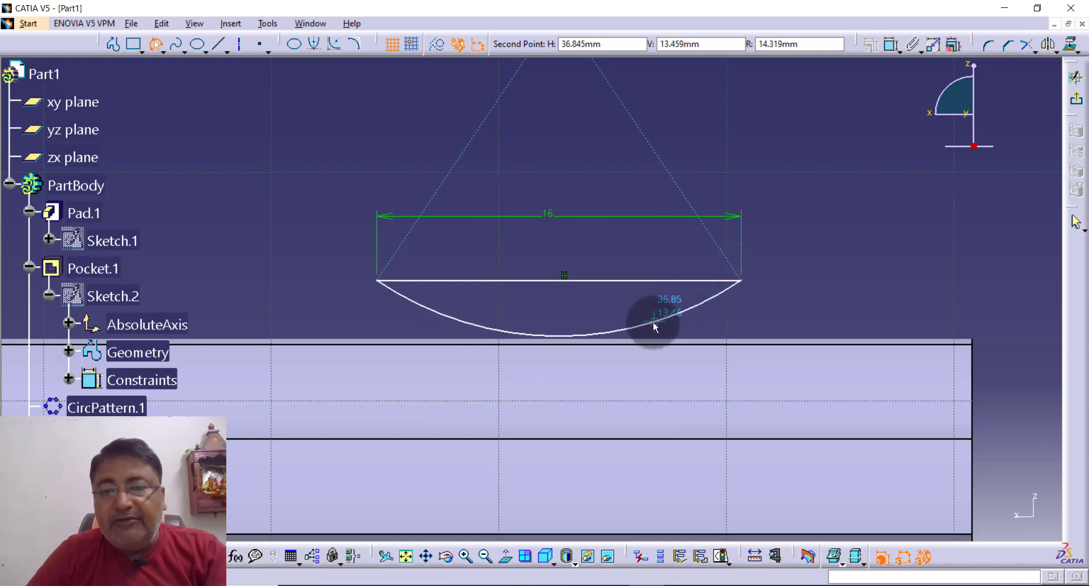
left_click(654, 322)
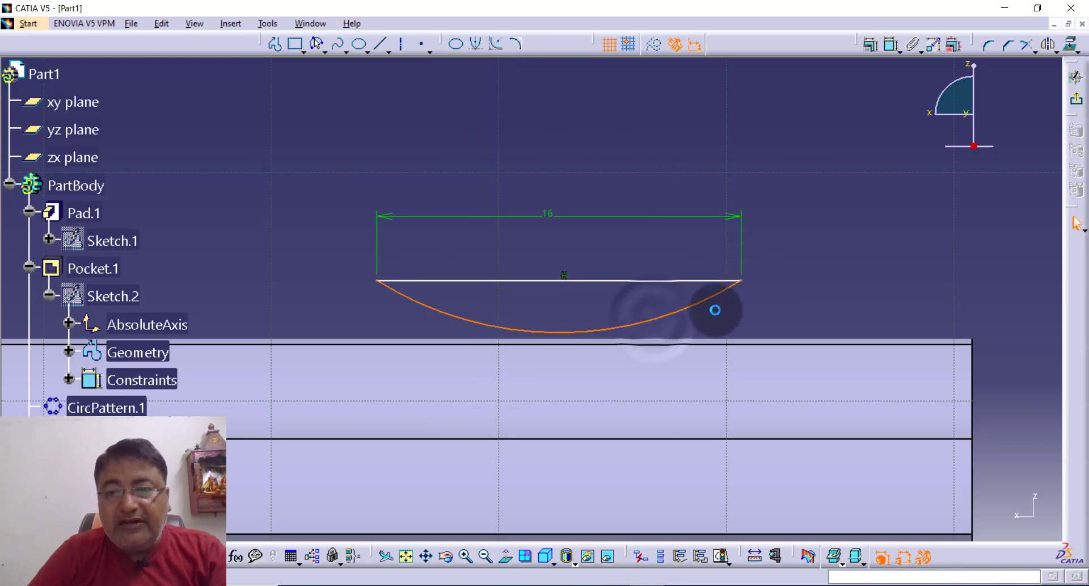
left_click(891, 46)
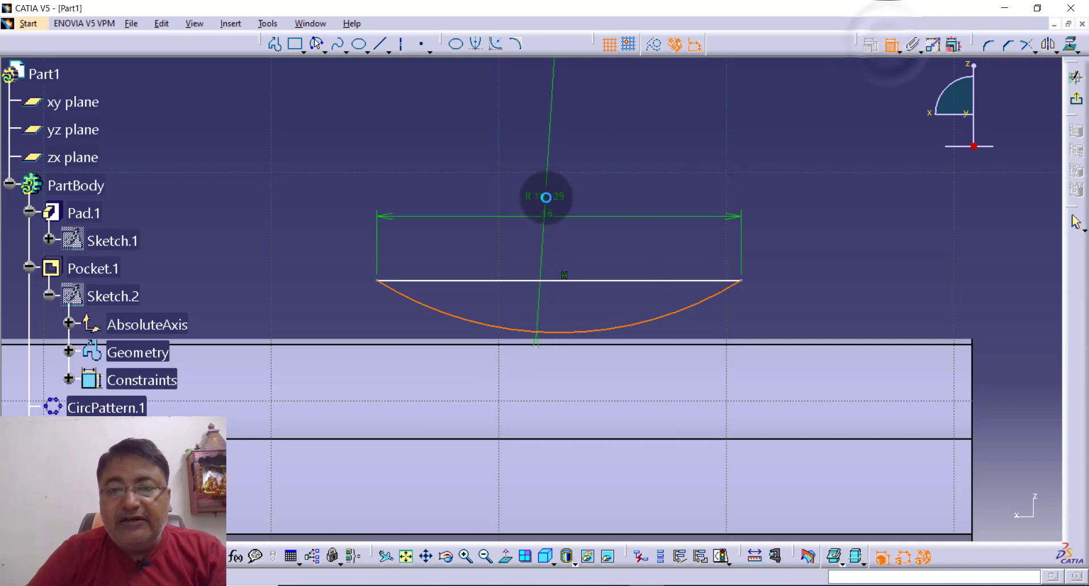
left_click(548, 190)
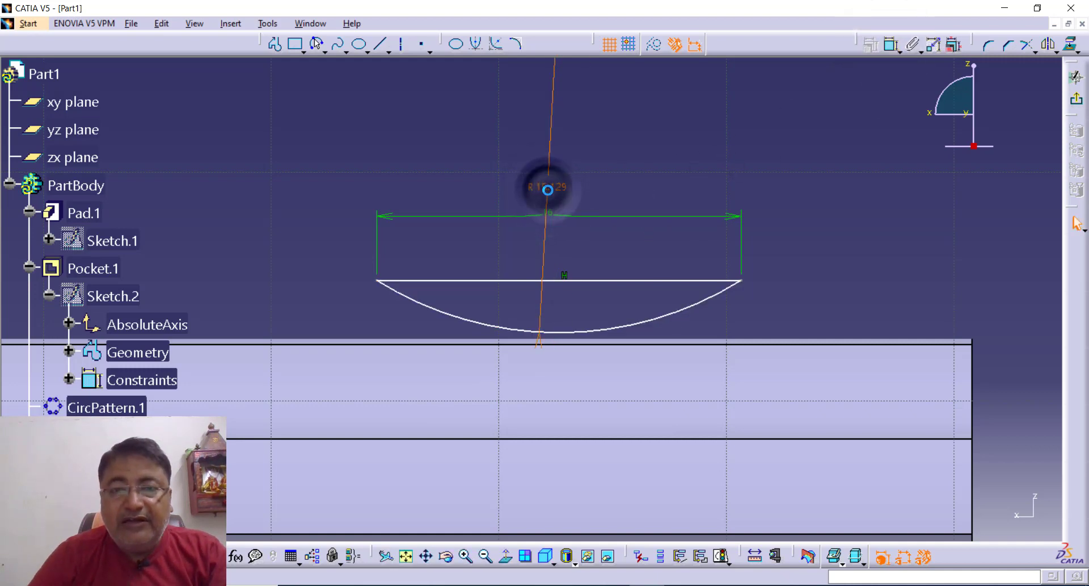
double_click(548, 190)
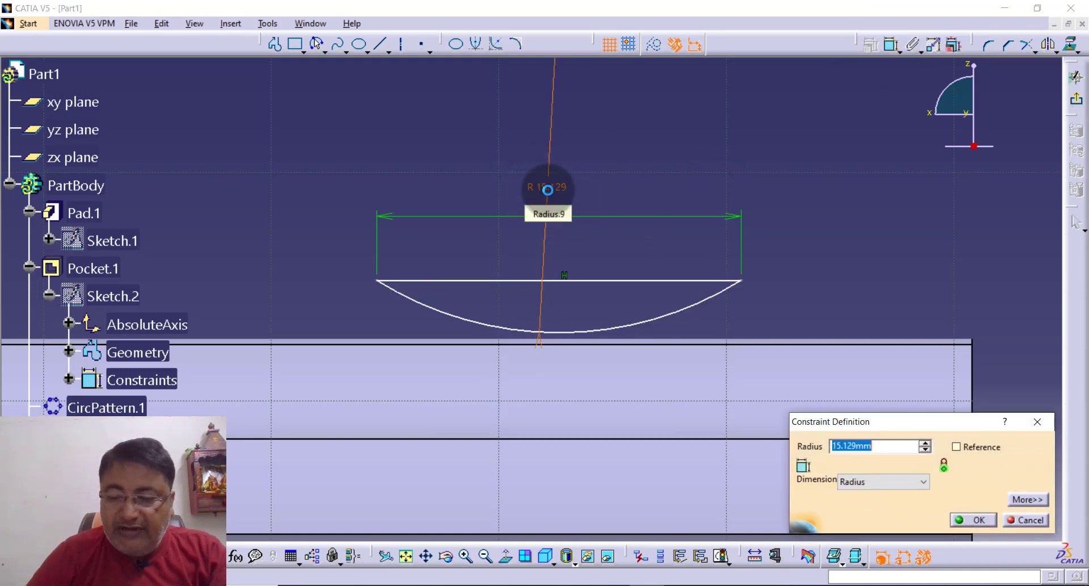
key("Return")
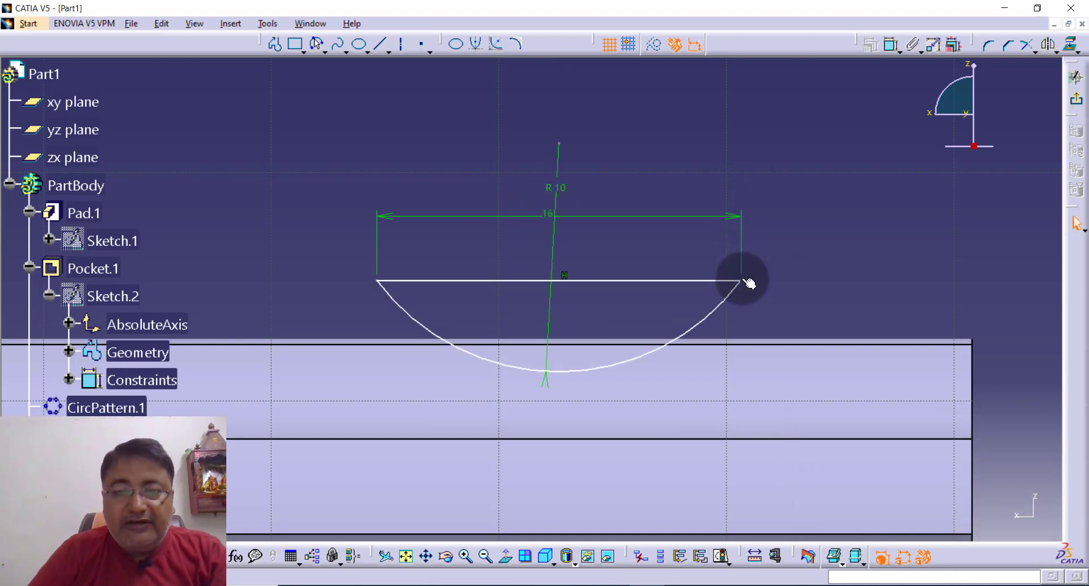
Dimension the chord and set its distance from the horizontal axis to 12.7 mm
left_click(892, 50)
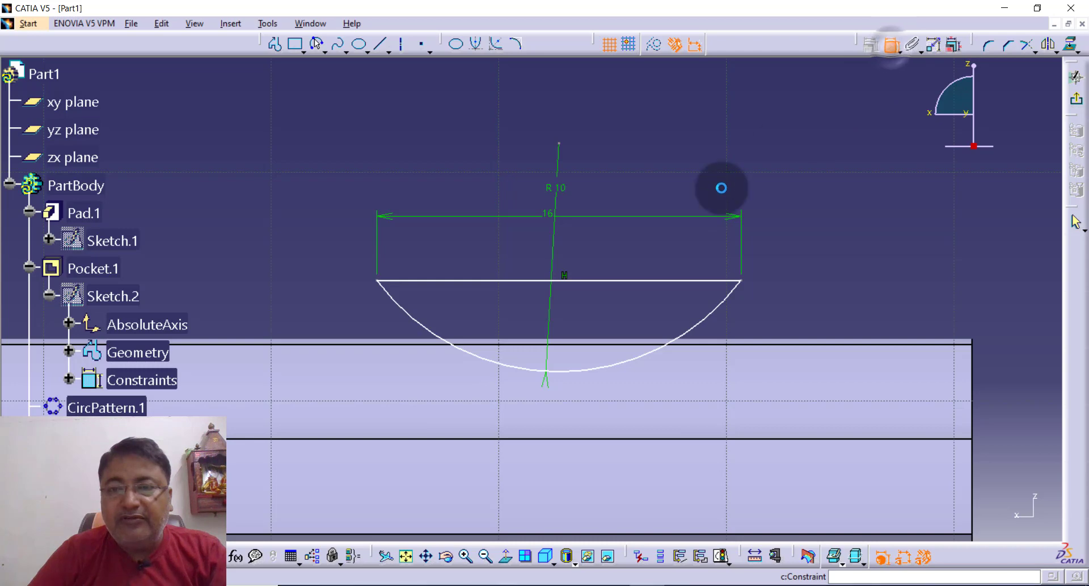
left_click(676, 280)
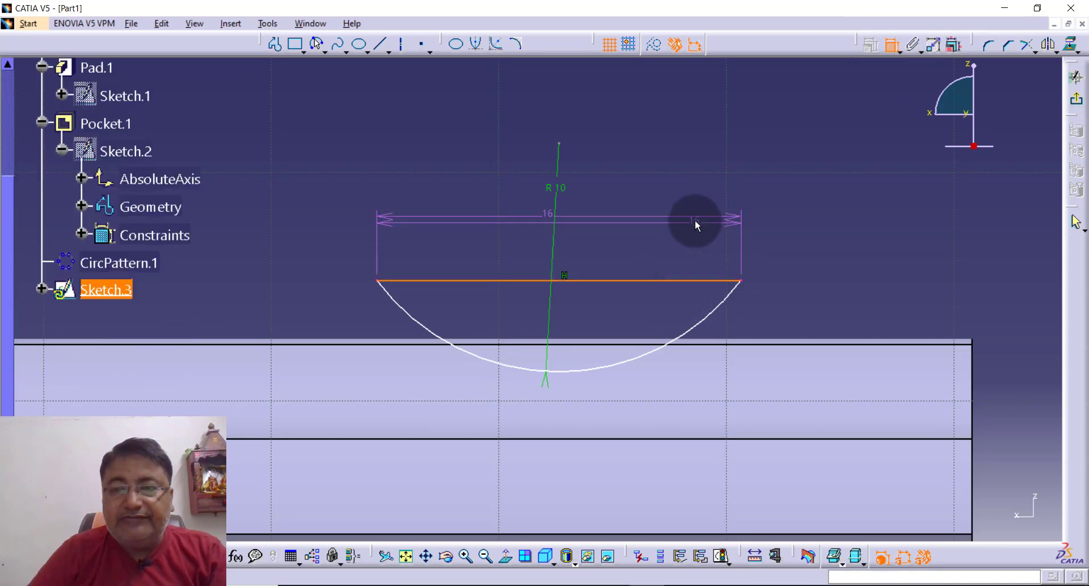
left_click(695, 220)
left_click(491, 556)
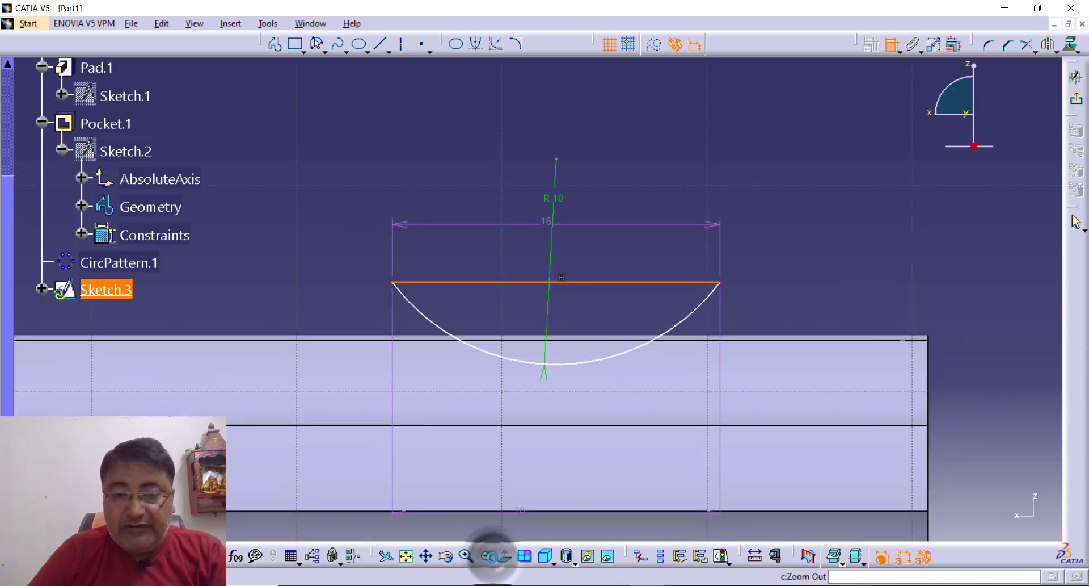
middle_click_drag(760, 248, 918, 196)
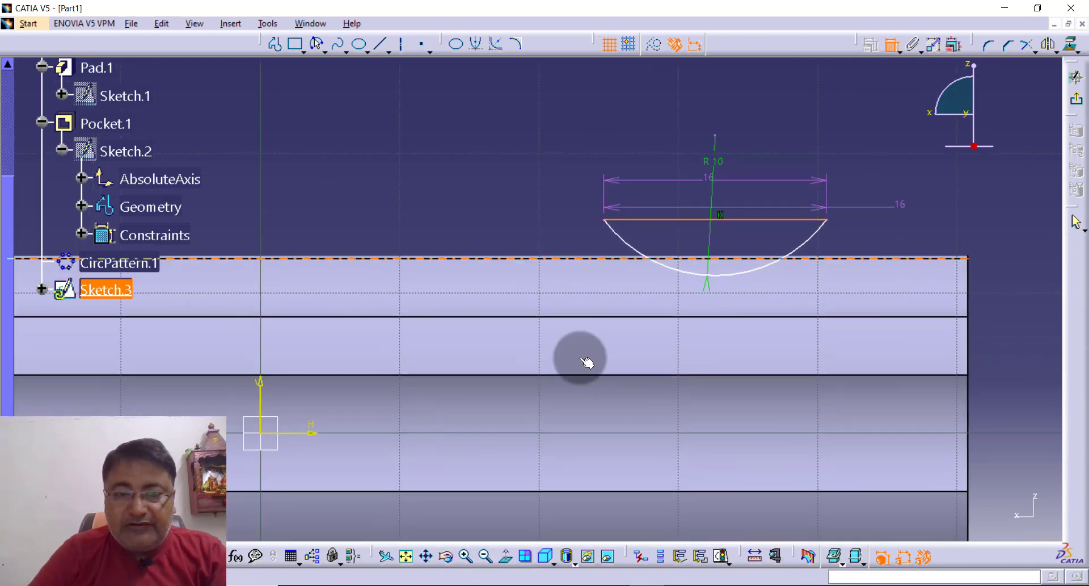
left_click(316, 437)
left_click(1005, 345)
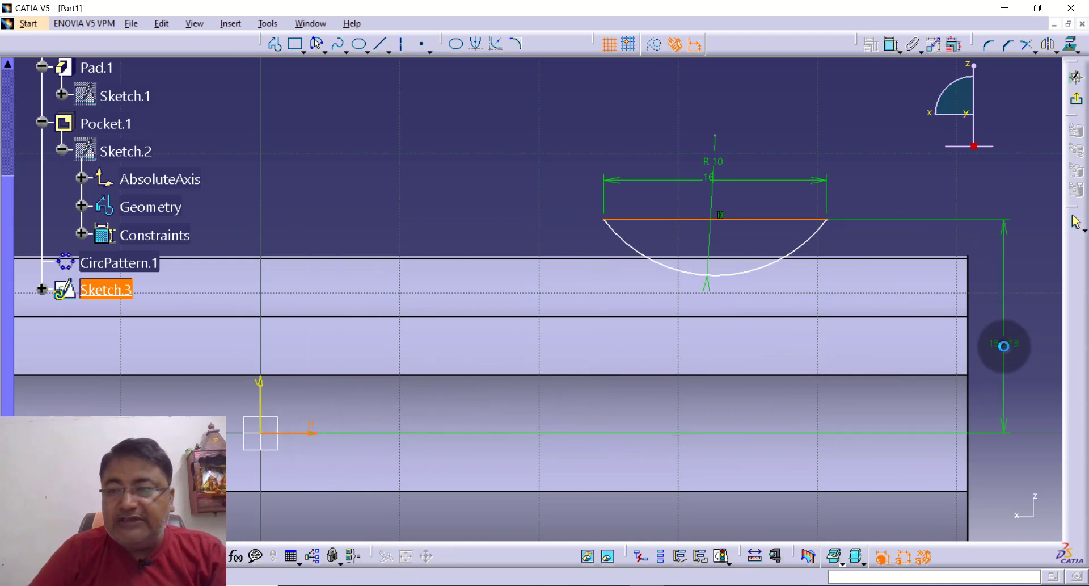
double_click(1002, 347)
type("12.7")
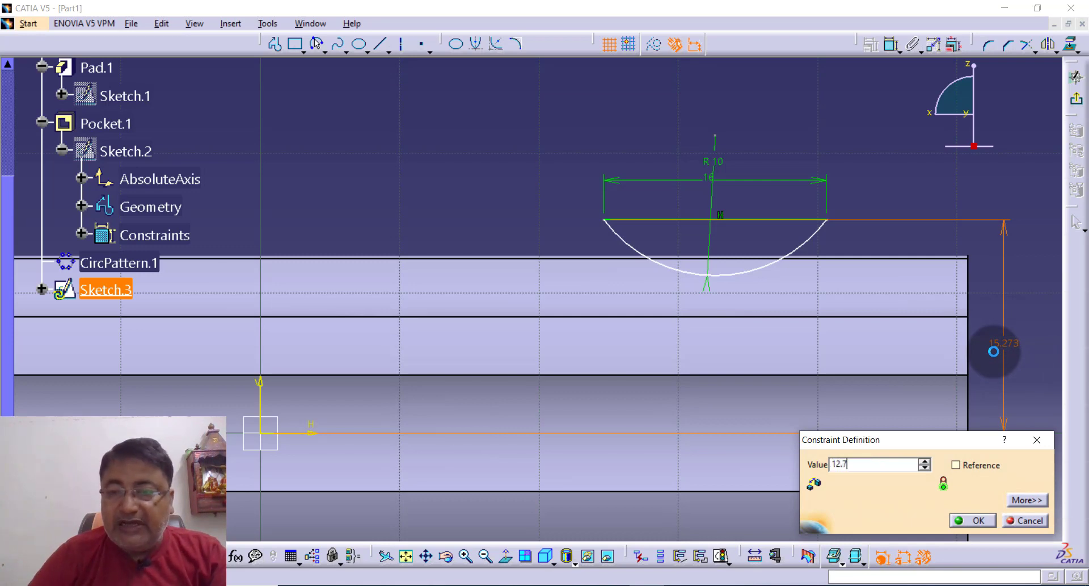
key("Return")
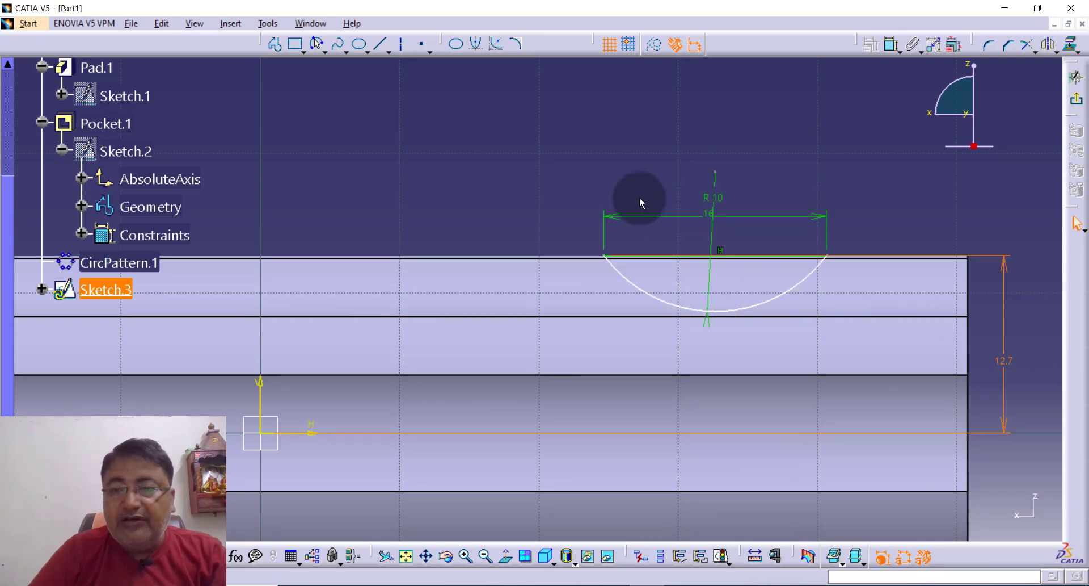
Set the distance from the arc's right end to the part's right edge to 15 mm
left_click(867, 200)
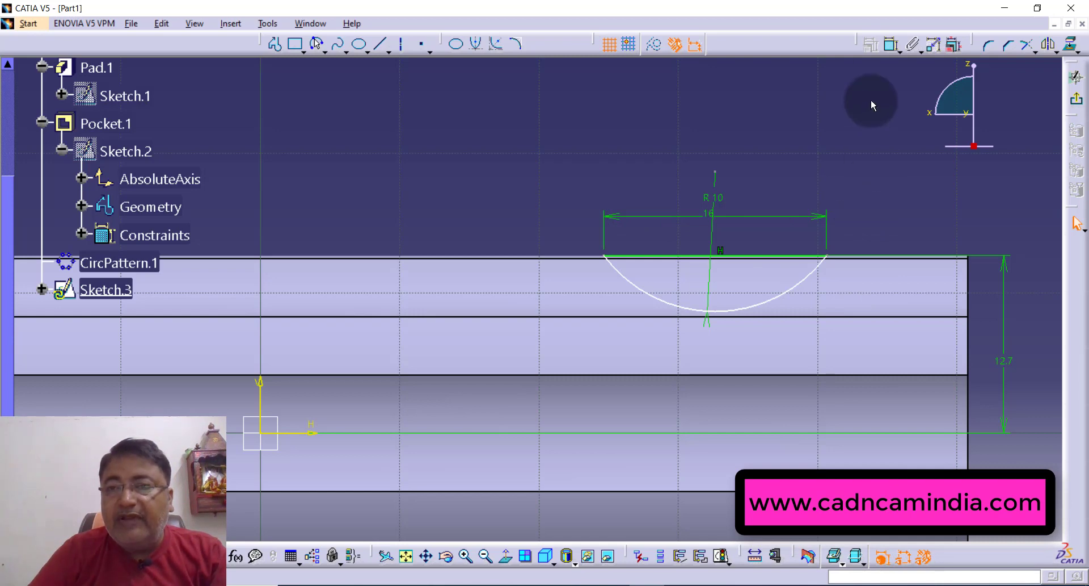
left_click(830, 255)
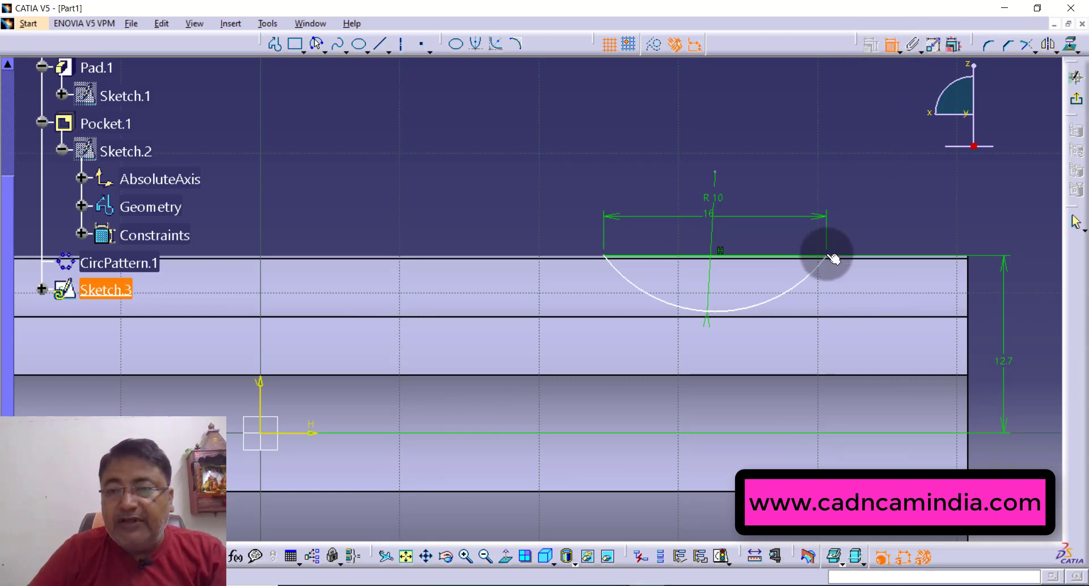
left_click(968, 272)
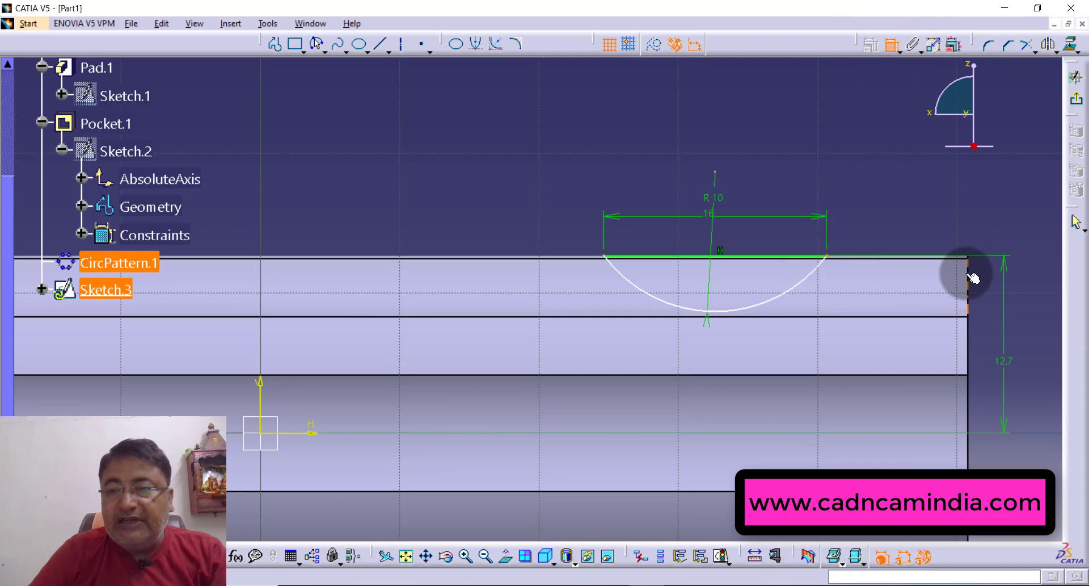
left_click(914, 226)
left_click(905, 222)
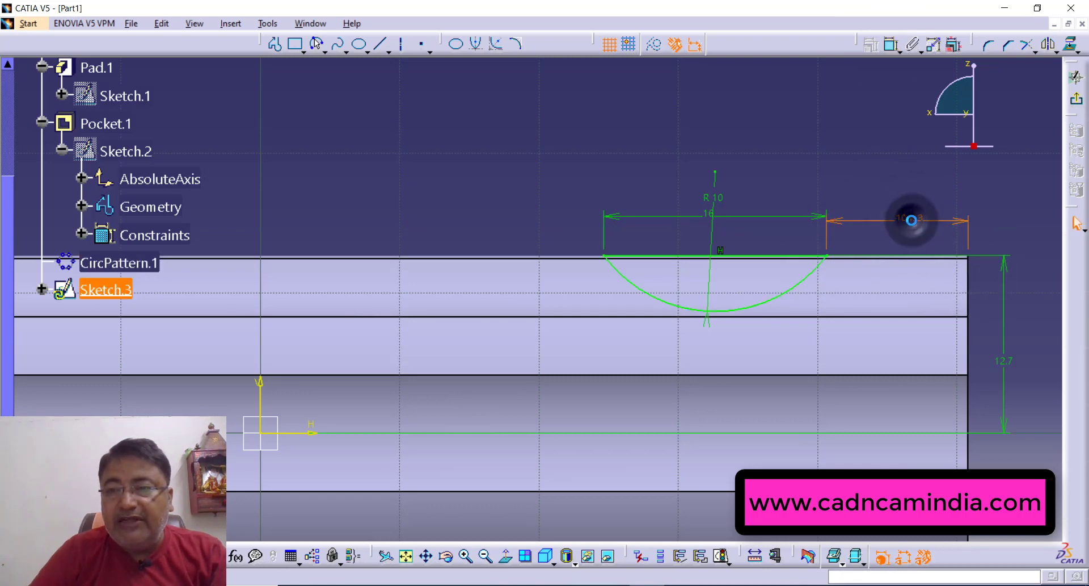
double_click(903, 221)
type("15")
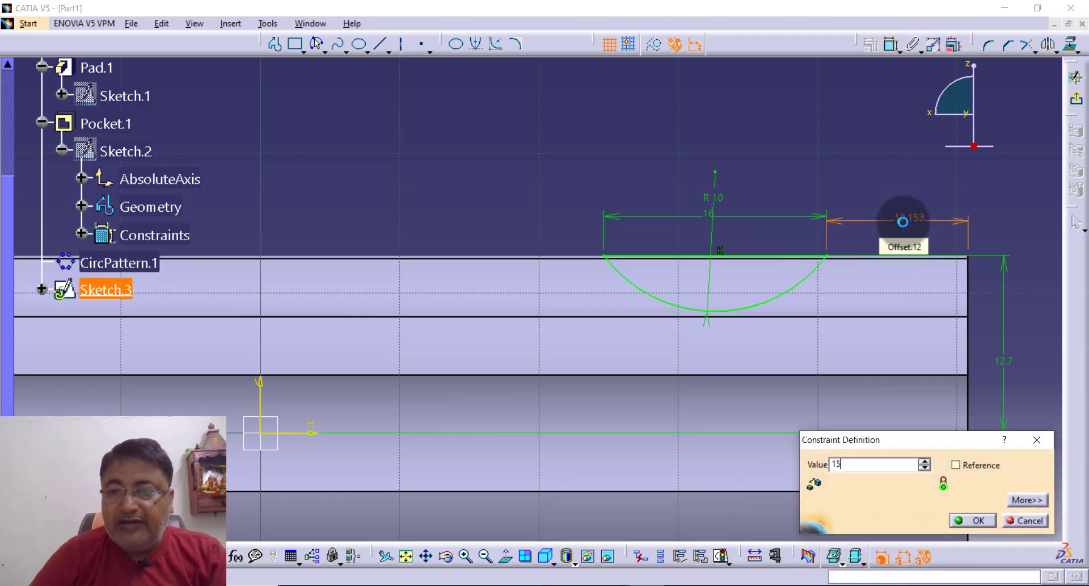
key("Return")
left_click(844, 188)
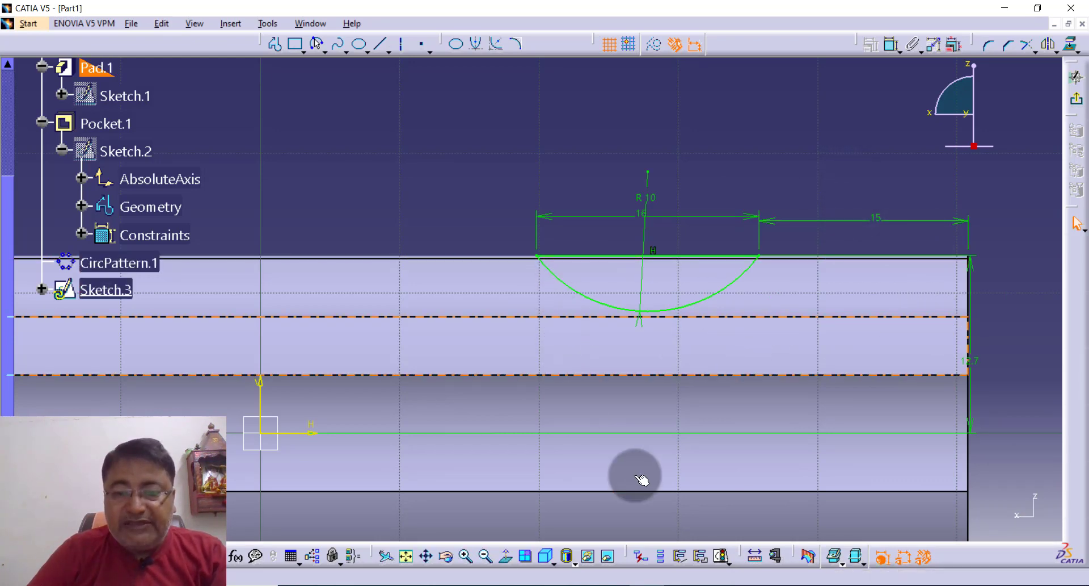
Bring the part's left end into view and draw a vertical line above the part
mouse_move(641, 479)
middle_mouse_down()
mouse_move(452, 393)
mouse_move(659, 360)
middle_mouse_up()
mouse_move(409, 381)
middle_mouse_down()
mouse_move(630, 369)
mouse_move(837, 379)
middle_mouse_up()
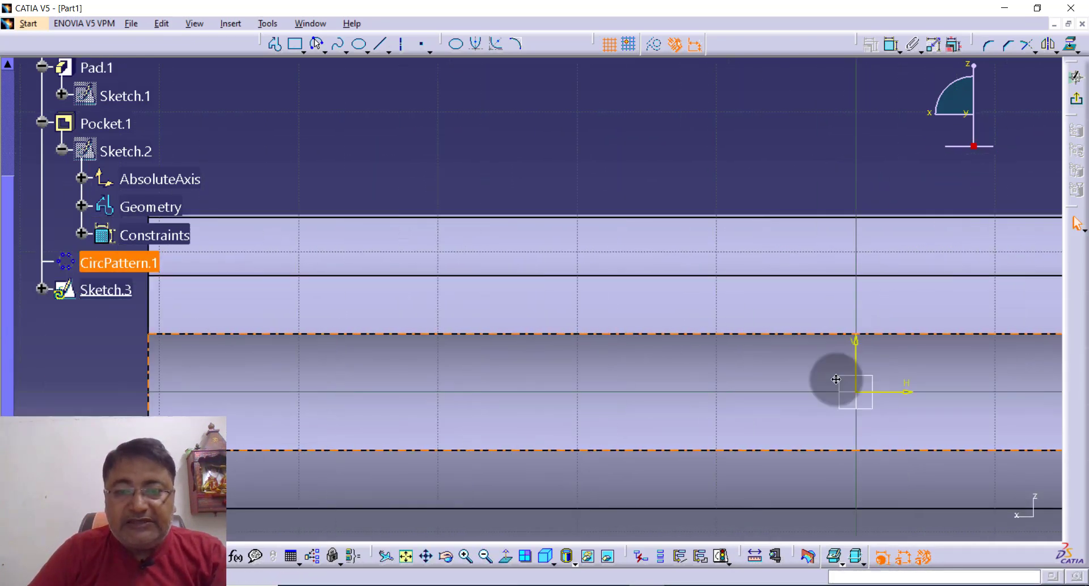
middle_click_drag(512, 279, 322, 170)
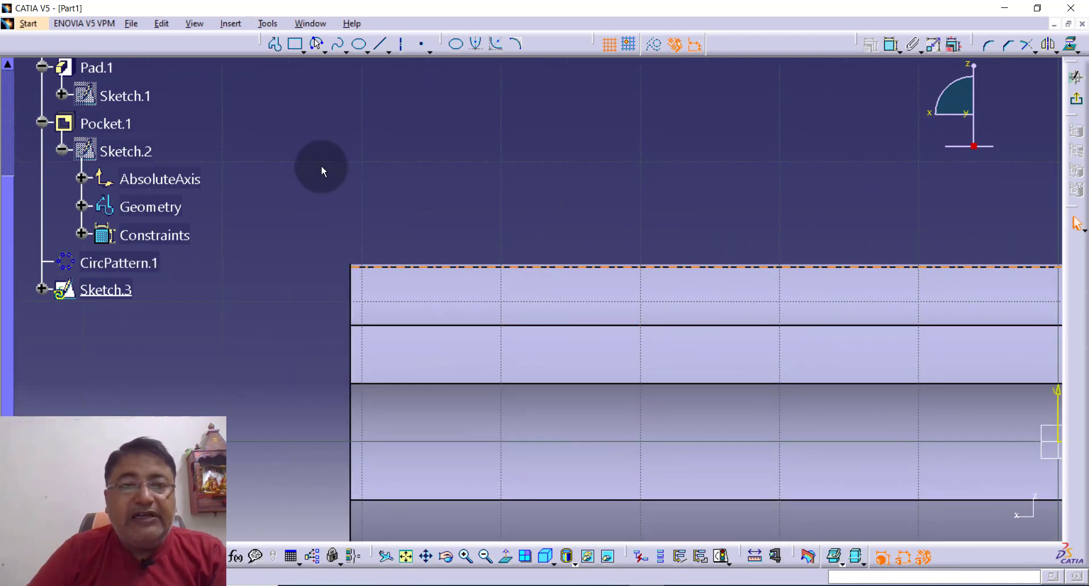
left_click(276, 49)
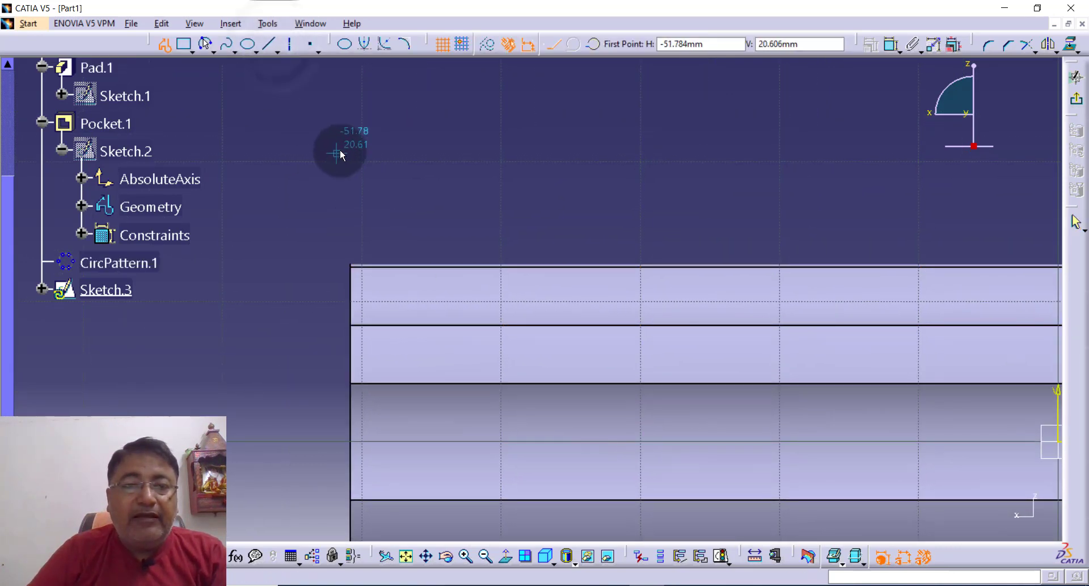
left_click(339, 150)
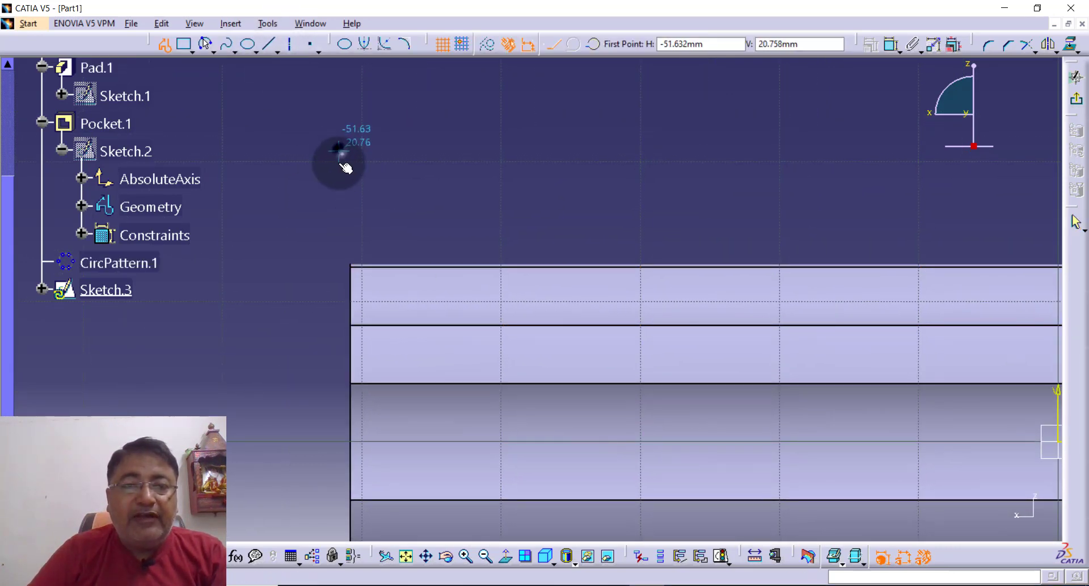
left_click(339, 231)
key("Escape")
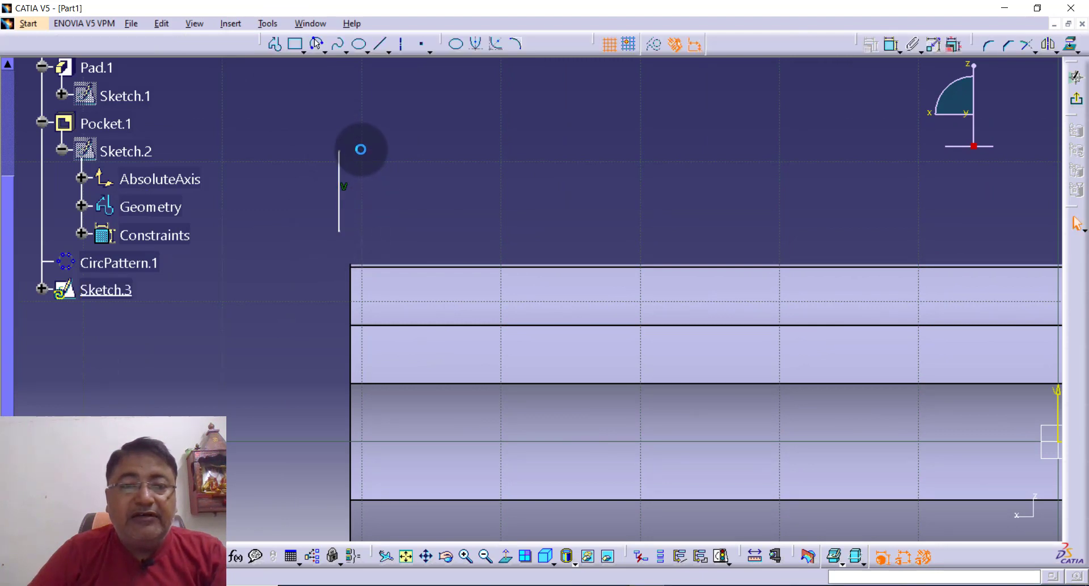
Draw a short horizontal line to the right from the vertical line's top
left_click(274, 44)
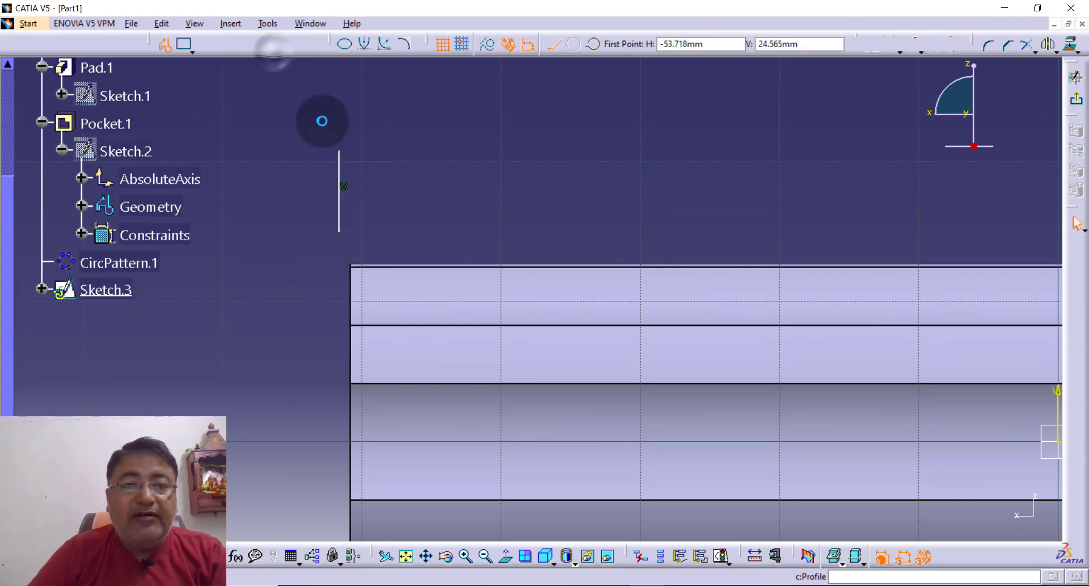
left_click(339, 150)
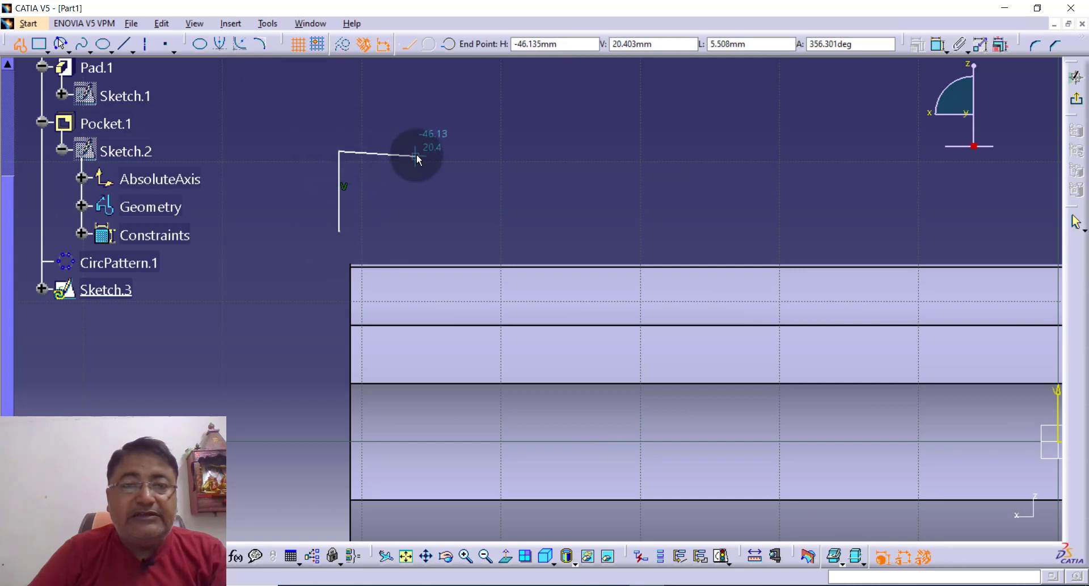
left_click(417, 151)
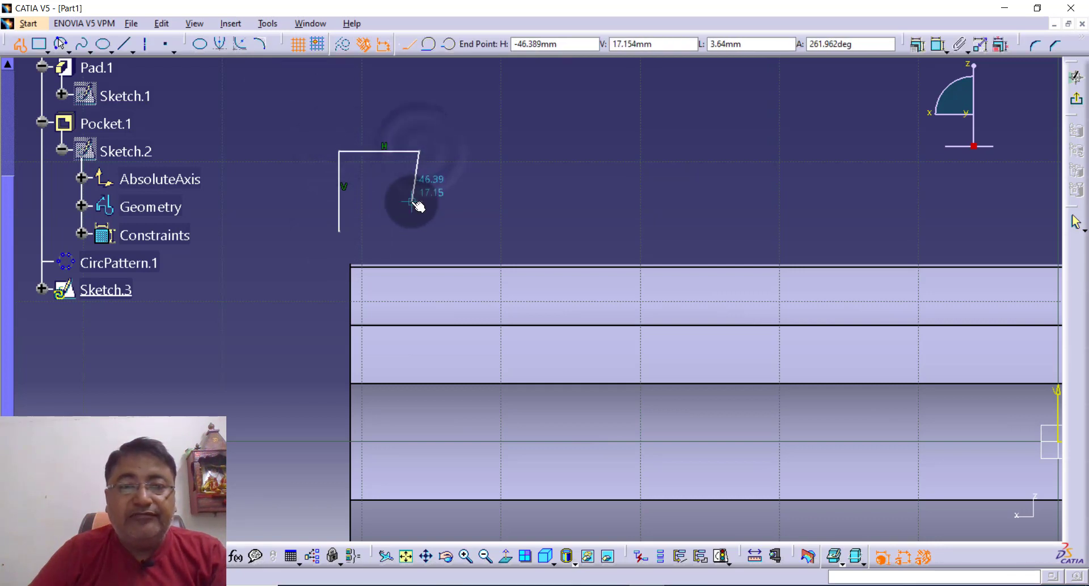
Dimension the horizontal line's length at 6.5 mm
key("Escape")
left_click(891, 45)
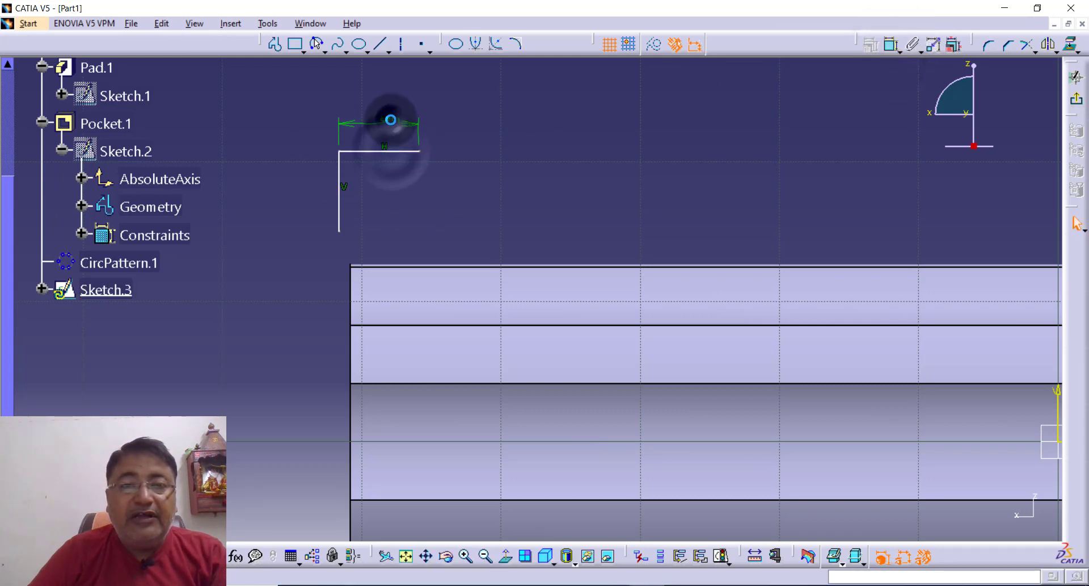
left_click(391, 120)
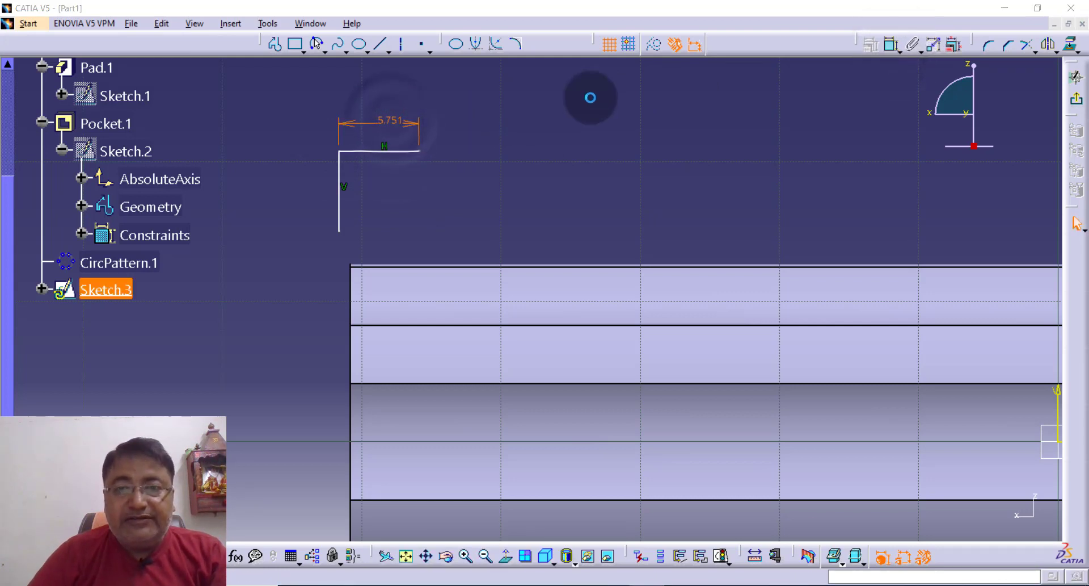
type("6.5")
key("Return")
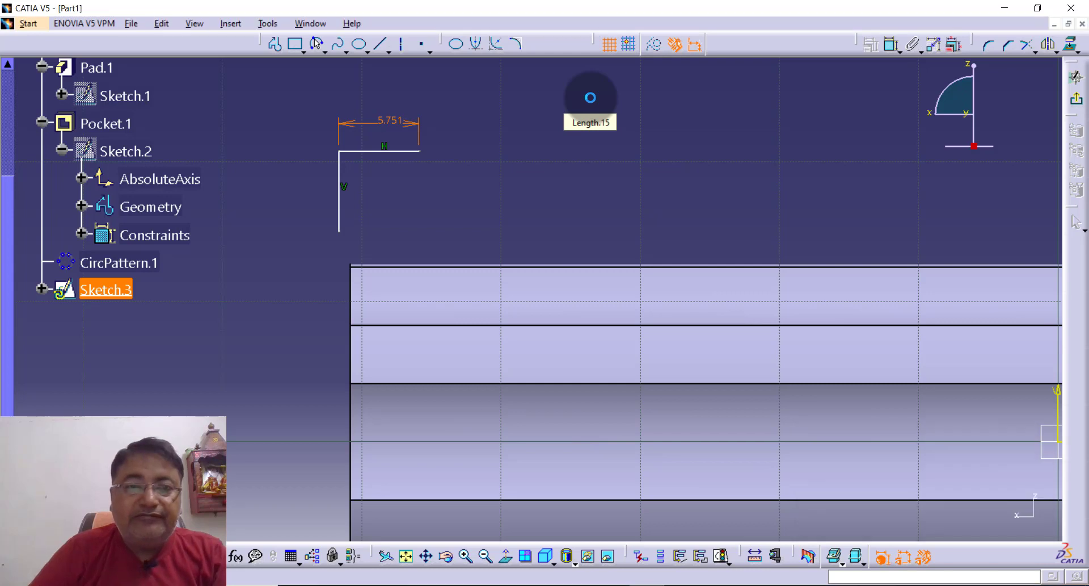
Dimension the vertical line's length at 6.5 mm
left_click(889, 46)
left_click(341, 222)
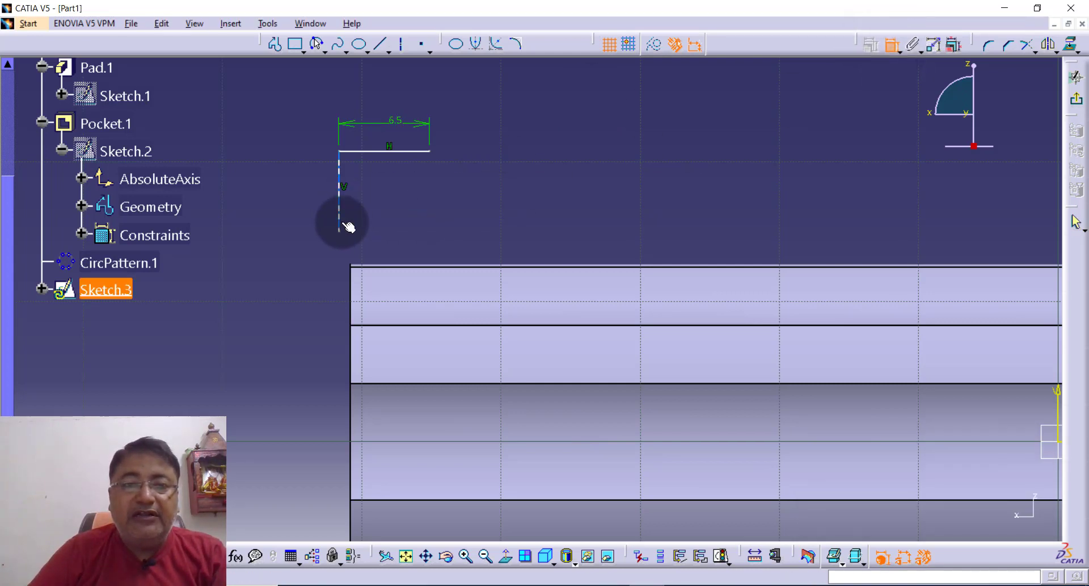
double_click(318, 206)
type("6.5mm")
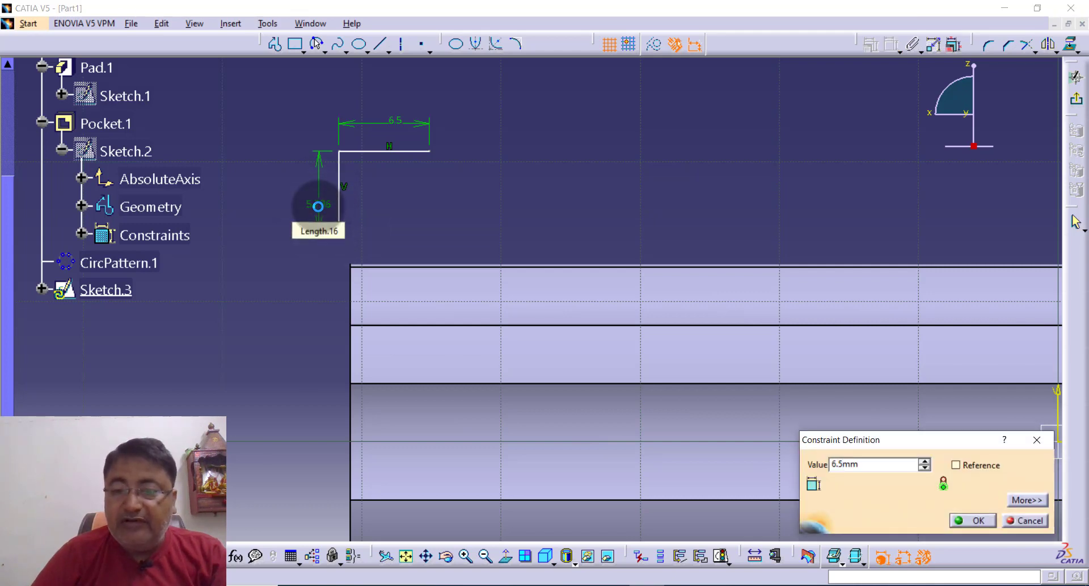
key("Return")
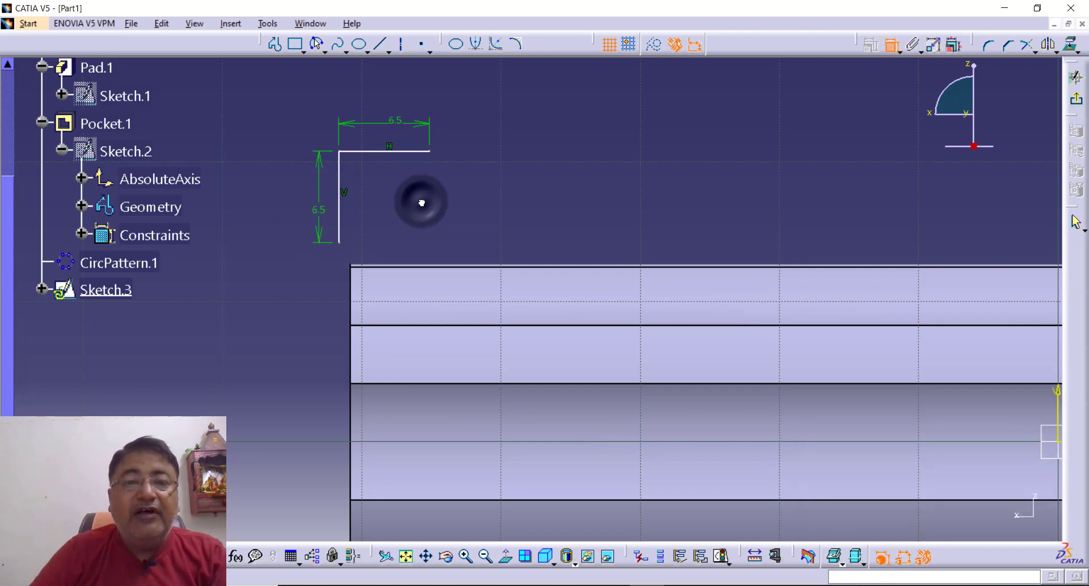
left_click(322, 59)
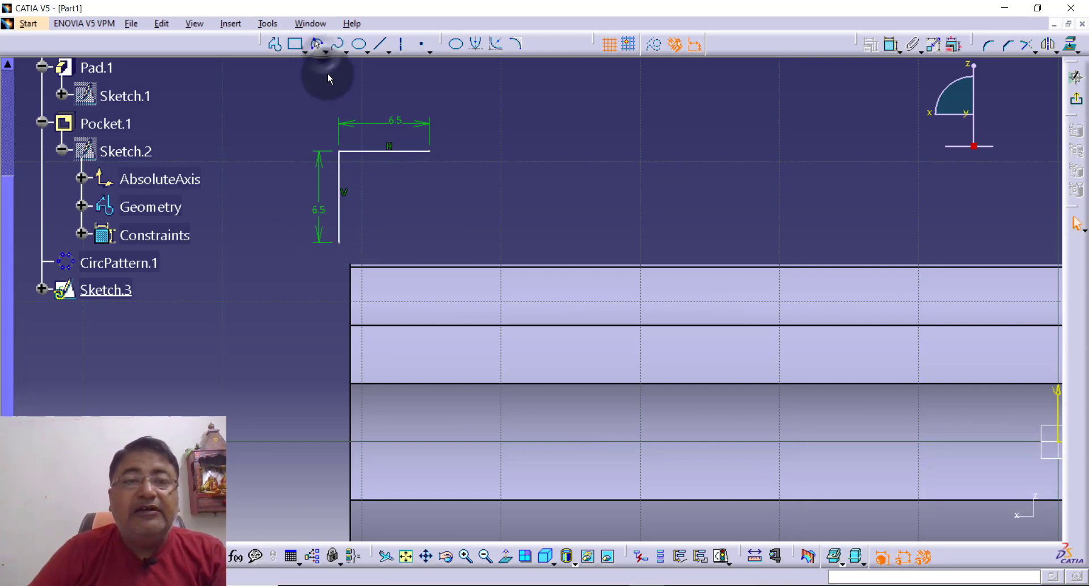
Draw a three-point arc from the horizontal line's right end to the vertical line's bottom end
left_click(319, 46)
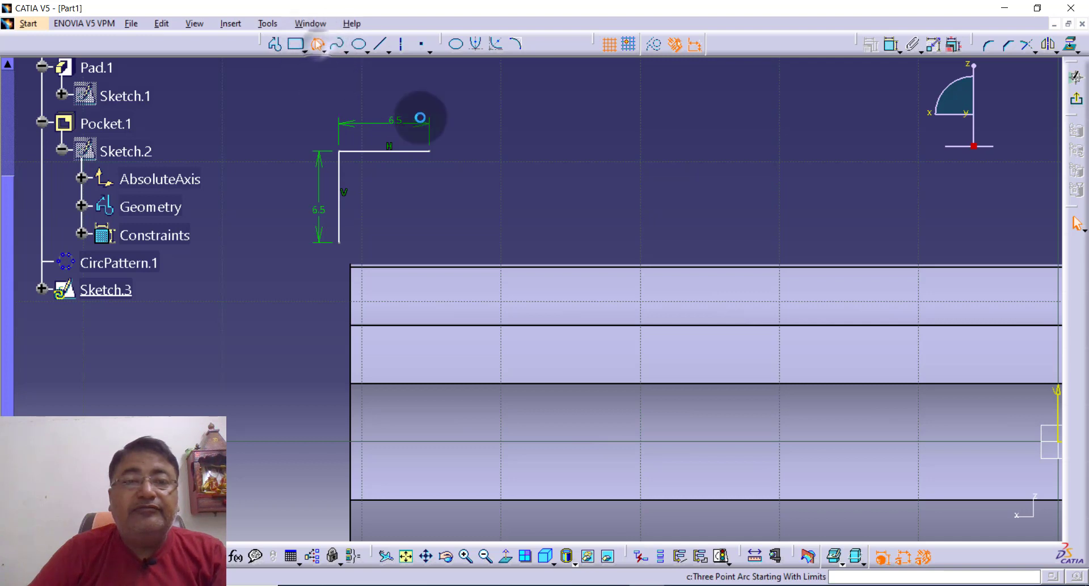
left_click(429, 151)
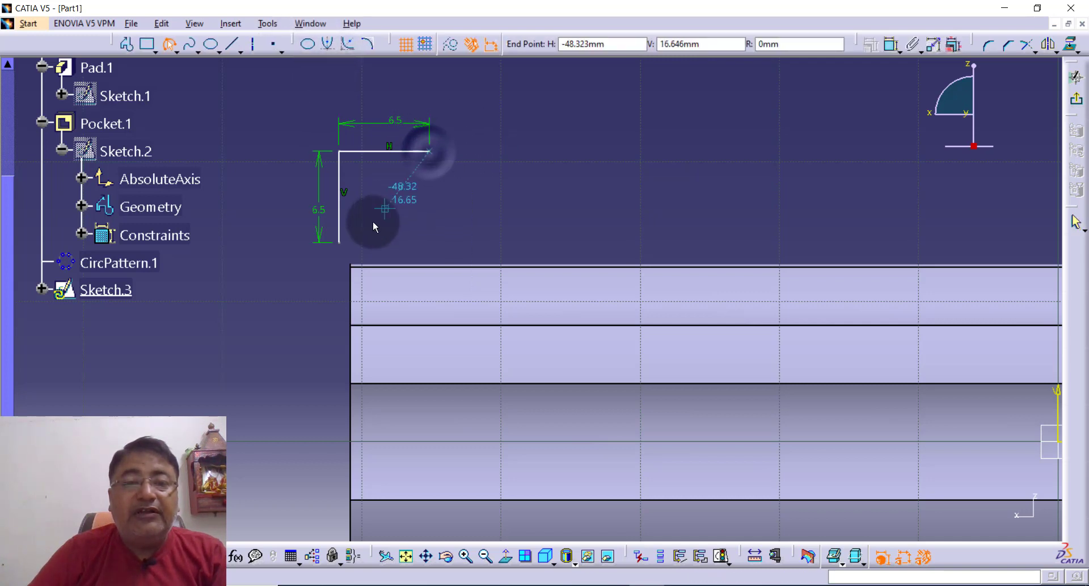
left_click(339, 242)
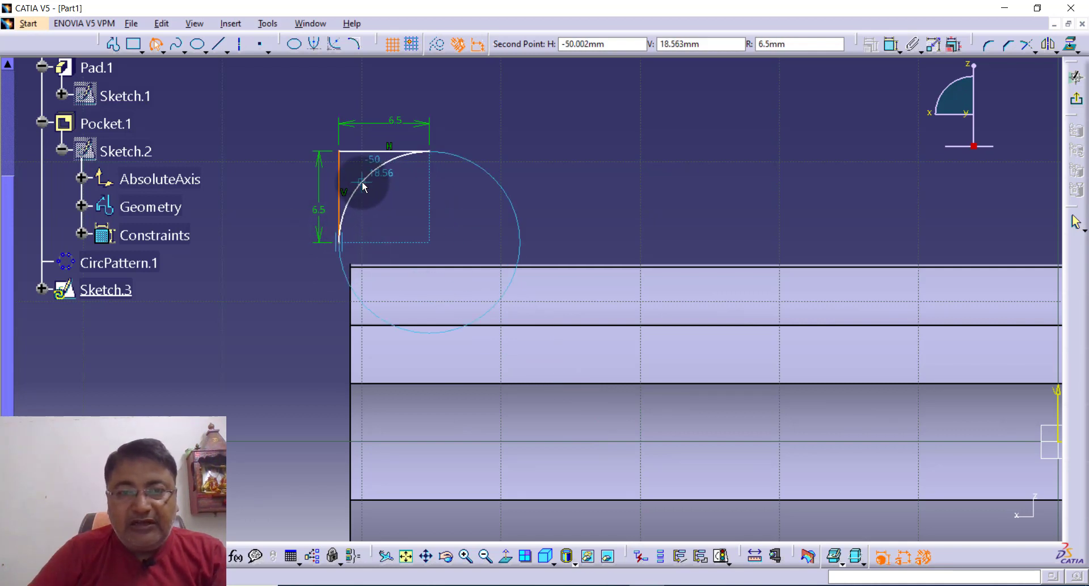
left_click(361, 181)
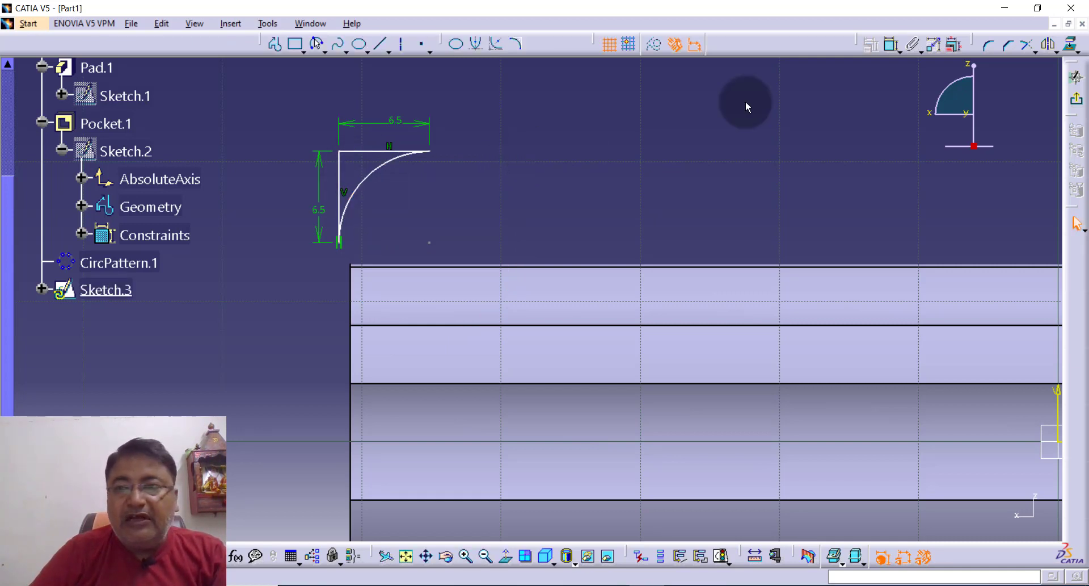
Set the vertical line's distance from the vertical axis to 50.8 mm
left_click(891, 48)
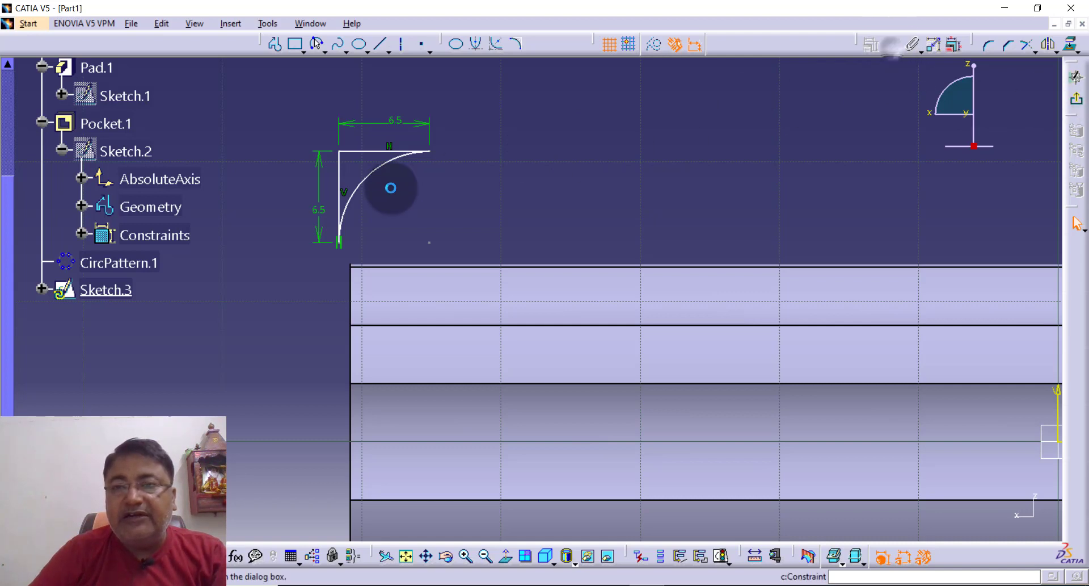
left_click(343, 181)
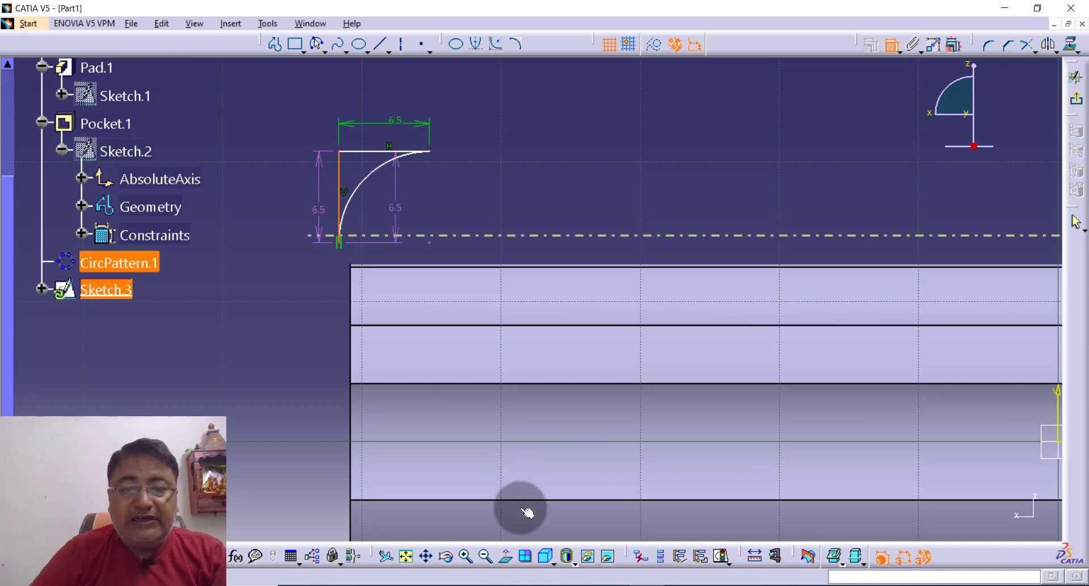
left_click(486, 559)
left_click(486, 559)
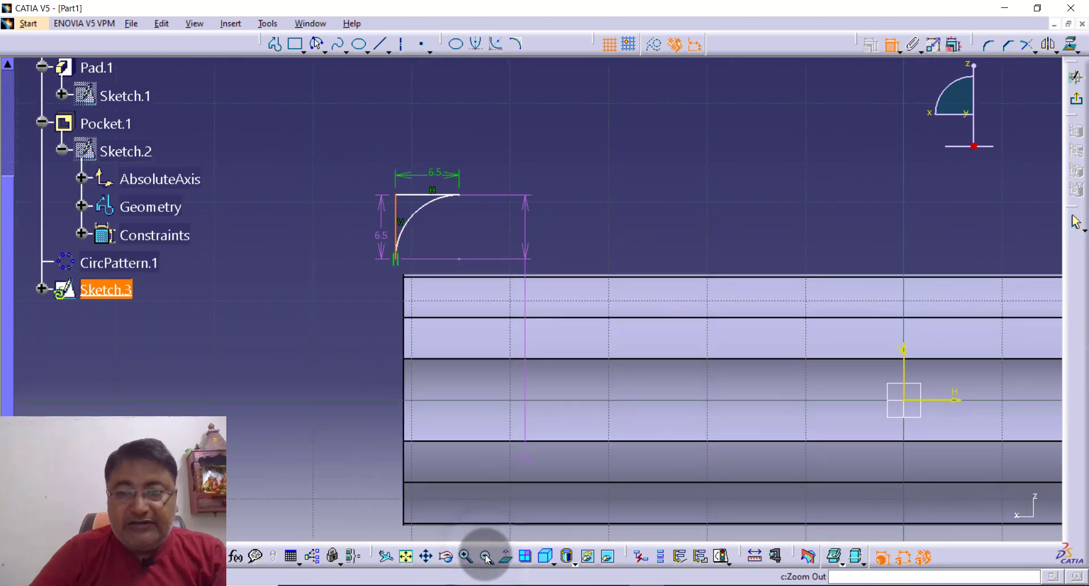
left_click(904, 358)
left_click(601, 123)
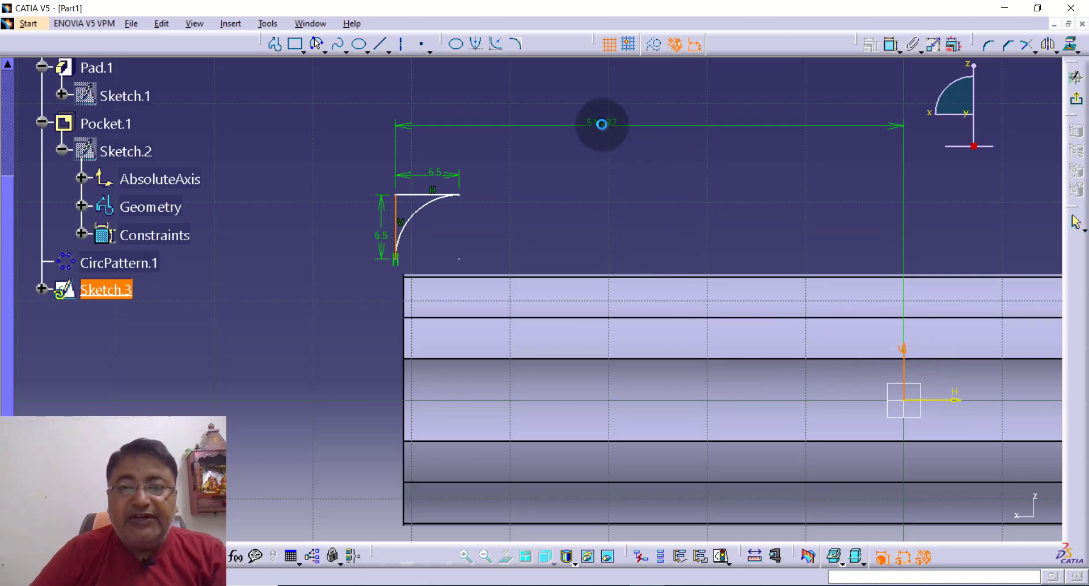
double_click(601, 124)
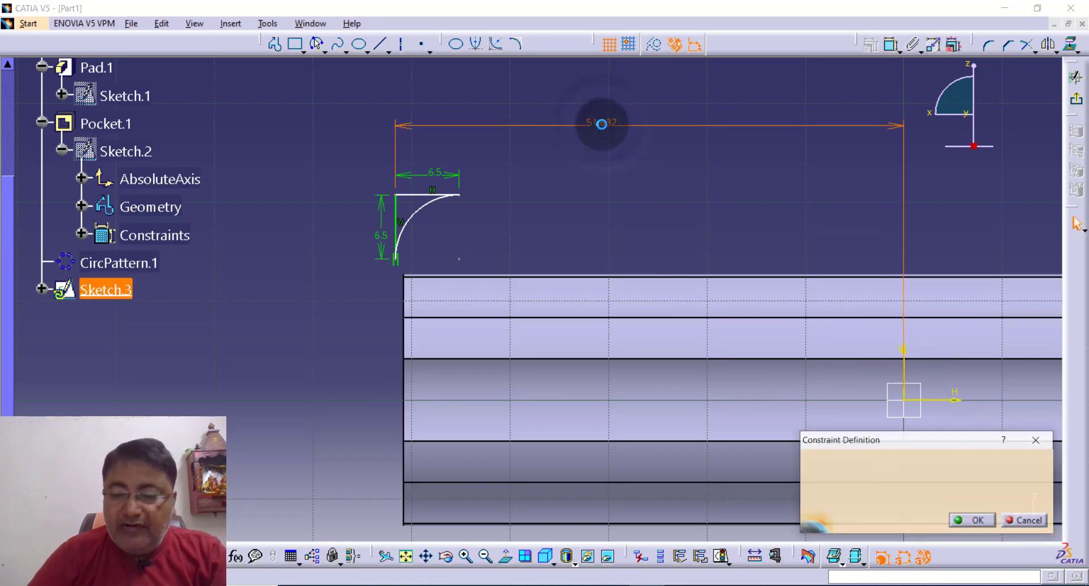
type("50.8mm")
key("Return")
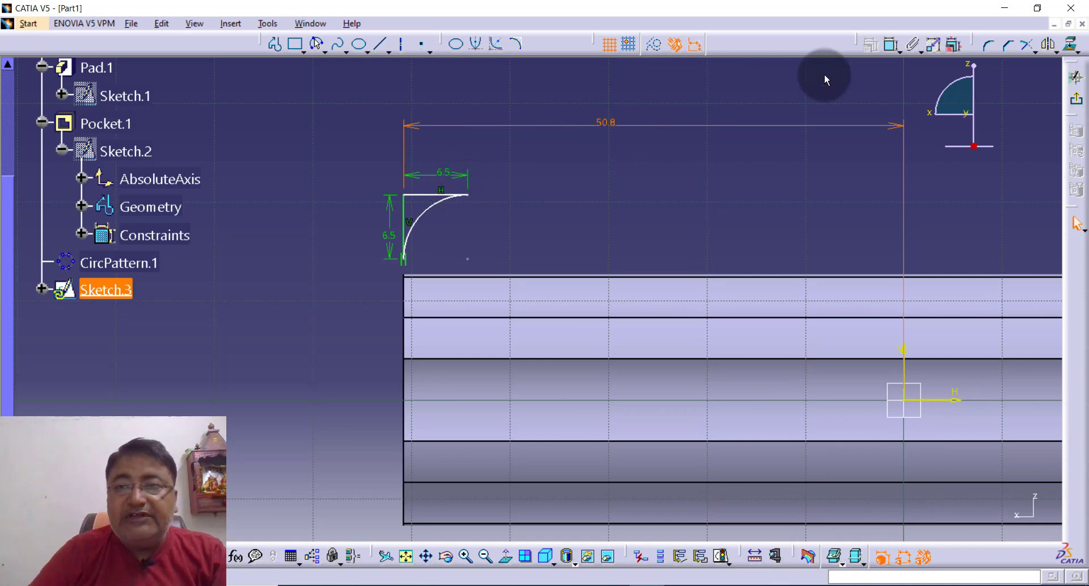
Set the top horizontal line's offset from the horizontal axis to 12.7 mm
left_click(891, 45)
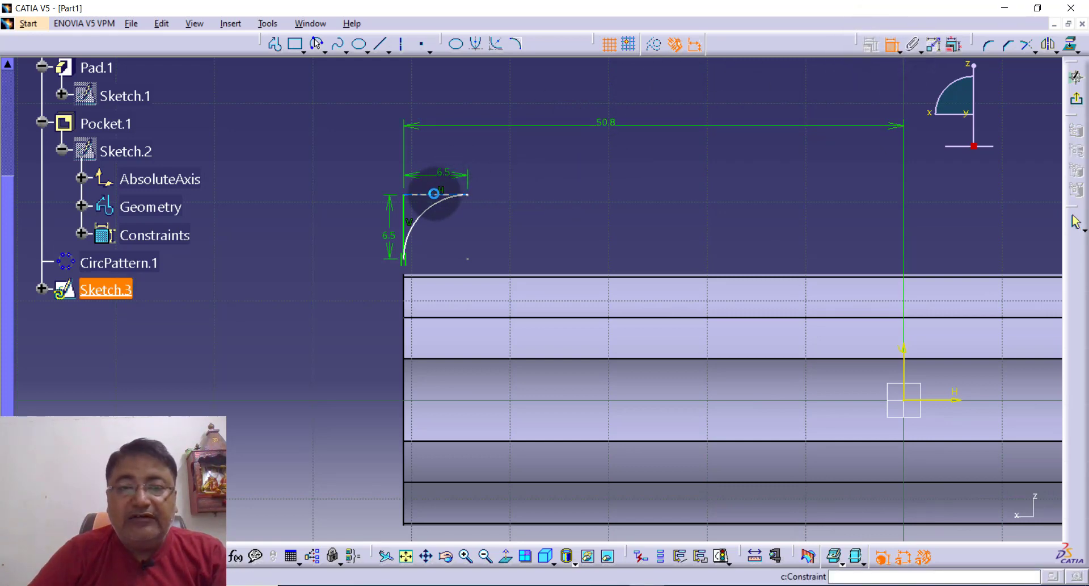
left_click(433, 195)
left_click(933, 400)
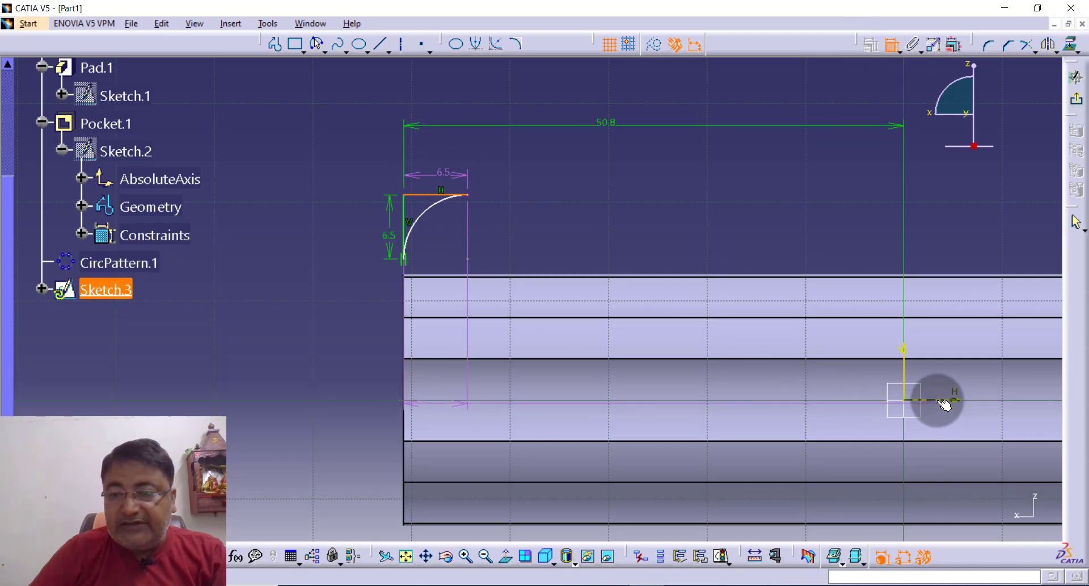
left_click(311, 346)
left_click(327, 349)
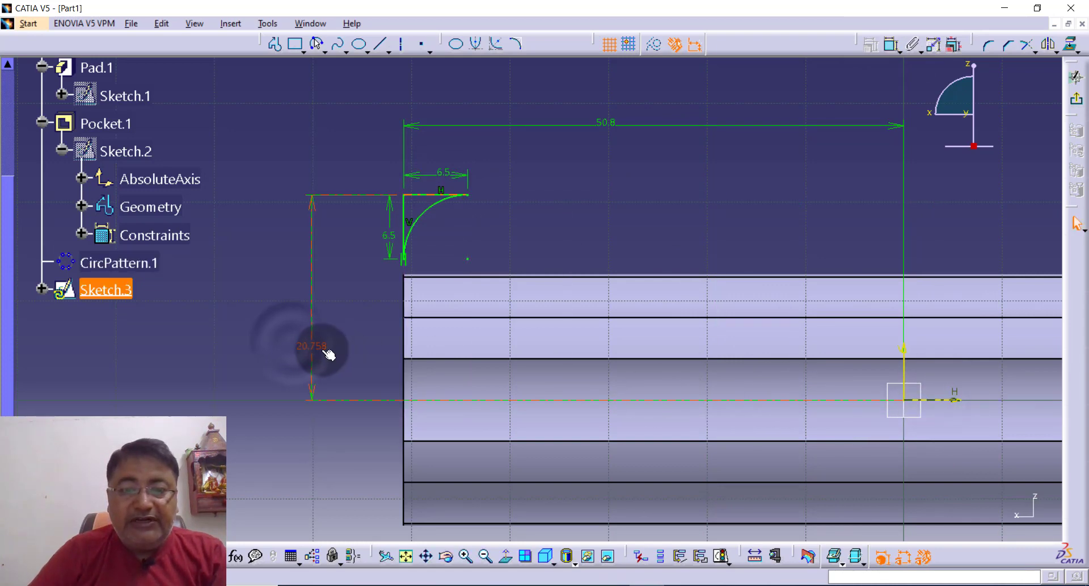
double_click(321, 349)
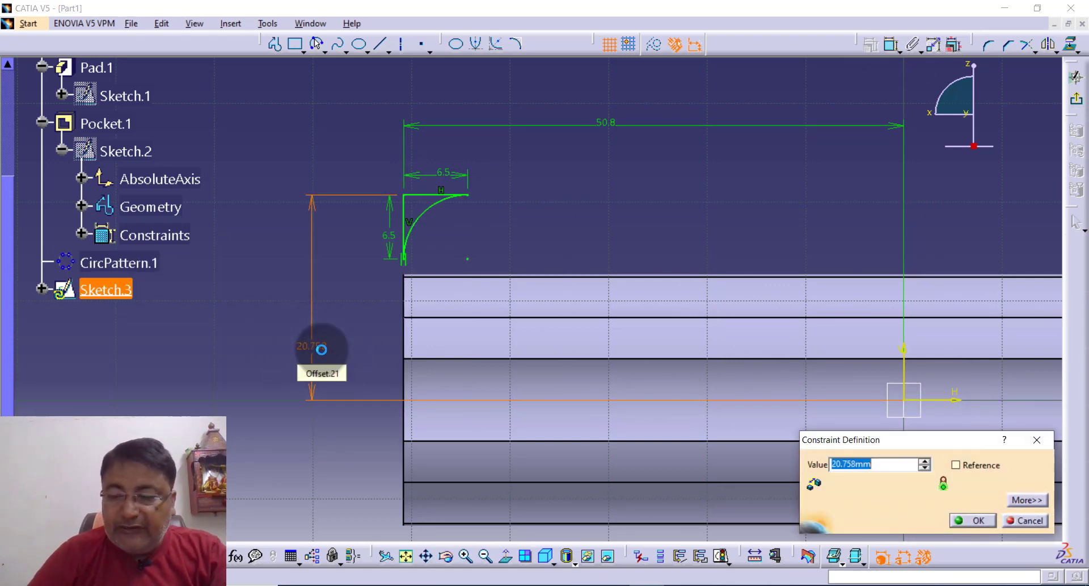
key("Return")
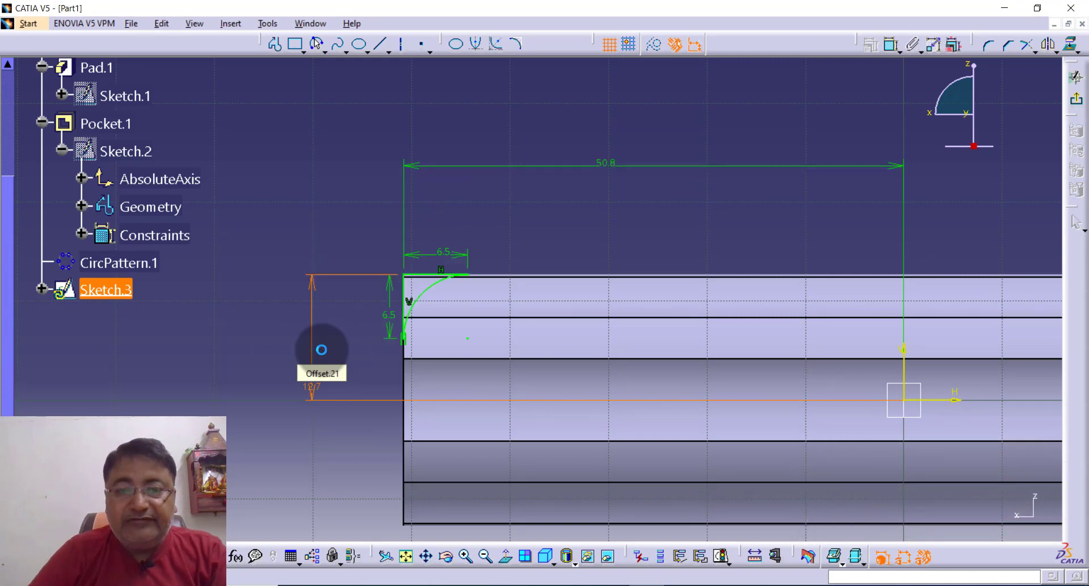
middle_click_drag(570, 260, 371, 258)
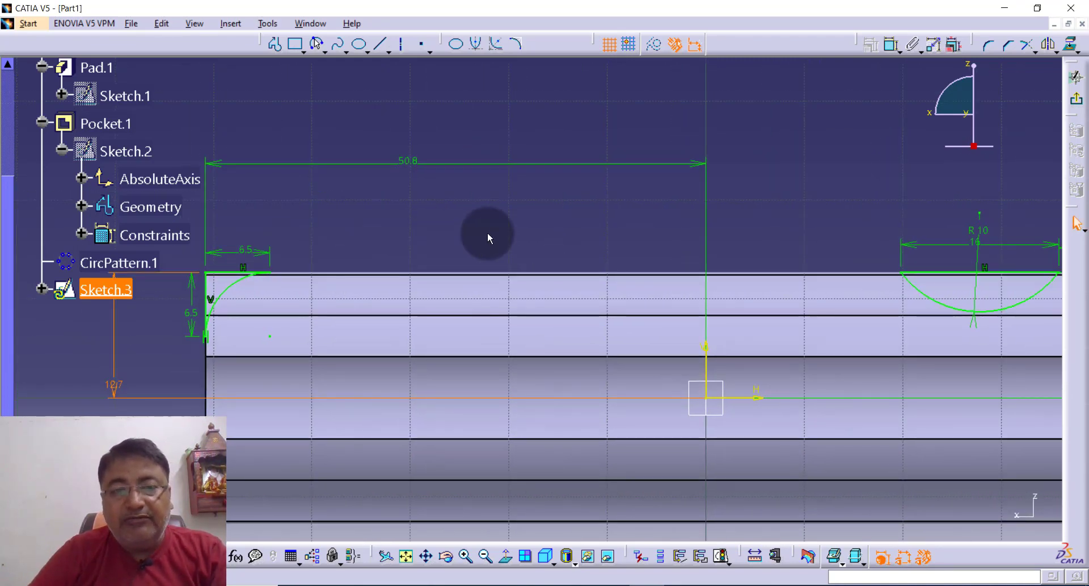
Fit the whole part in view and exit Sketch.3 back to Part Design
left_click(466, 556)
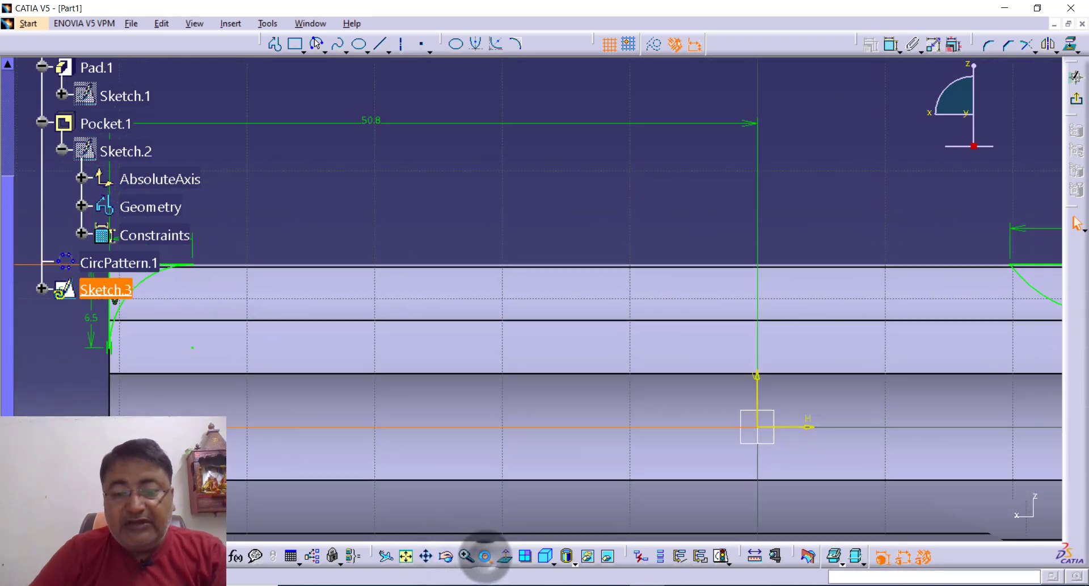
left_click(485, 556)
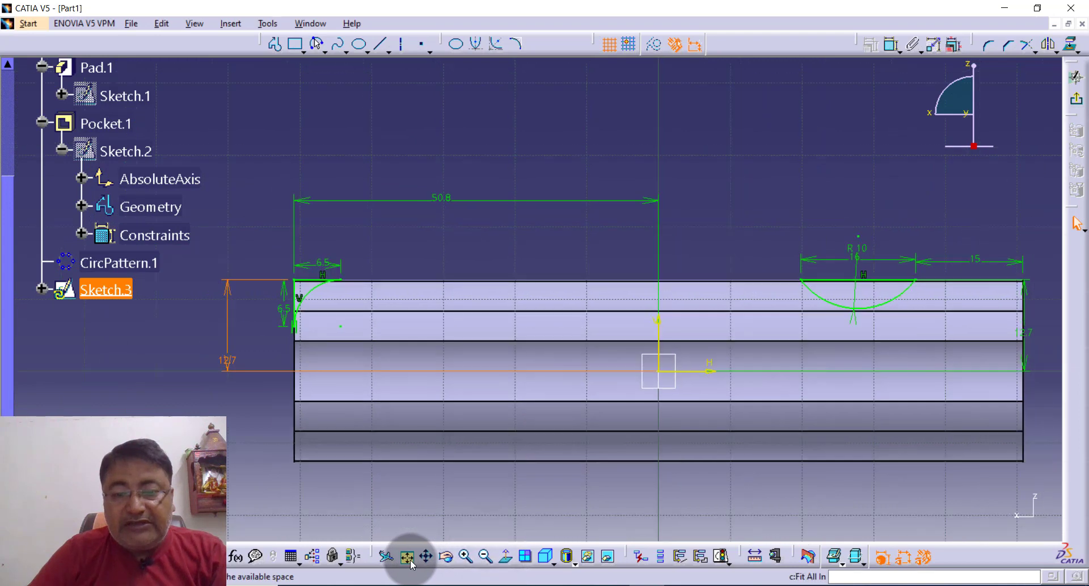
left_click(405, 556)
left_click(559, 562)
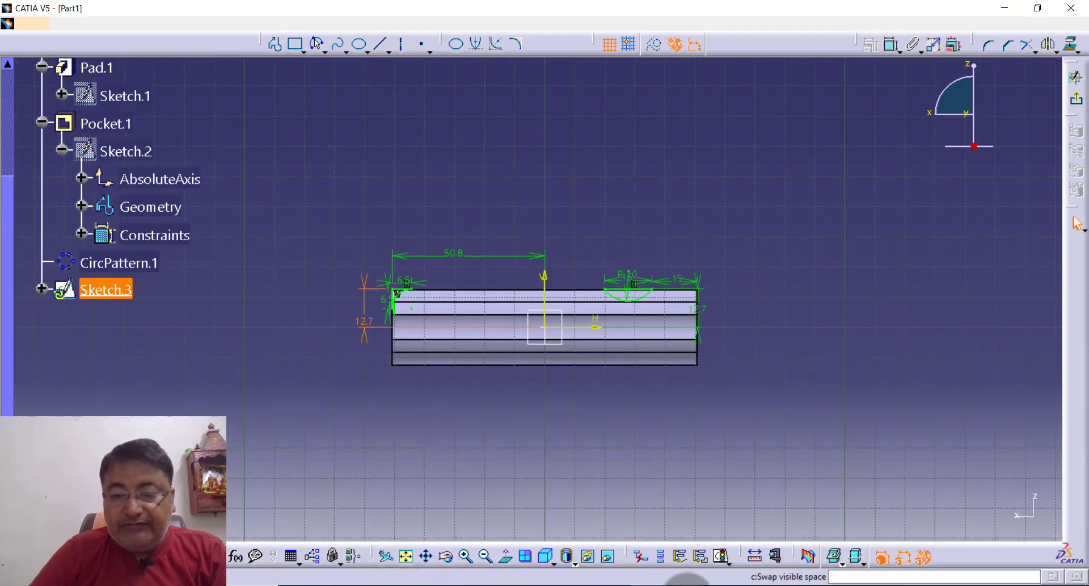
left_click(1033, 553)
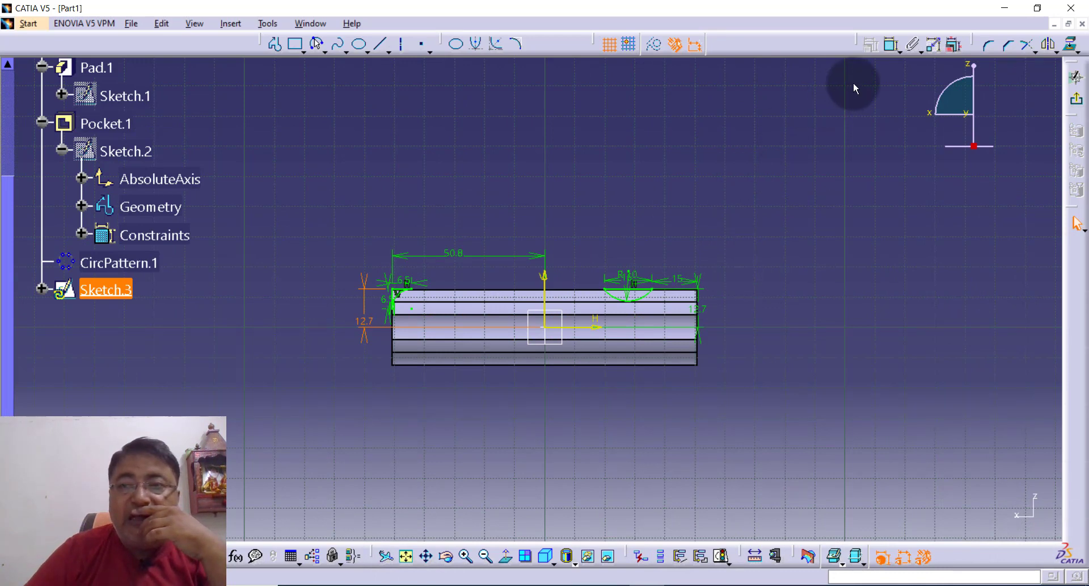
left_click(1076, 99)
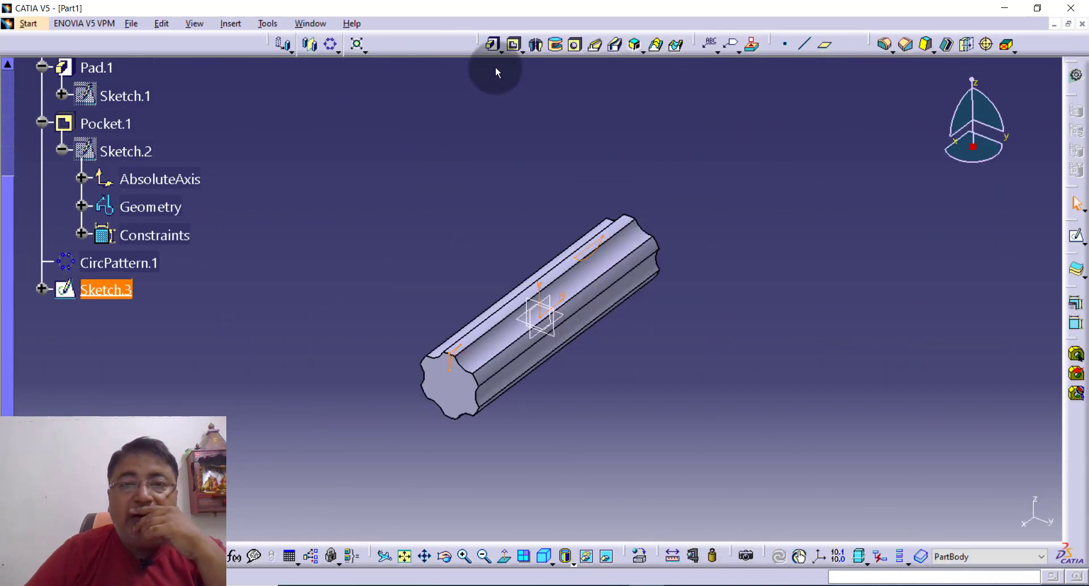
Create Groove.1 by revolving Sketch.3 a full 360° about the sketch's horizontal axis
left_click(557, 46)
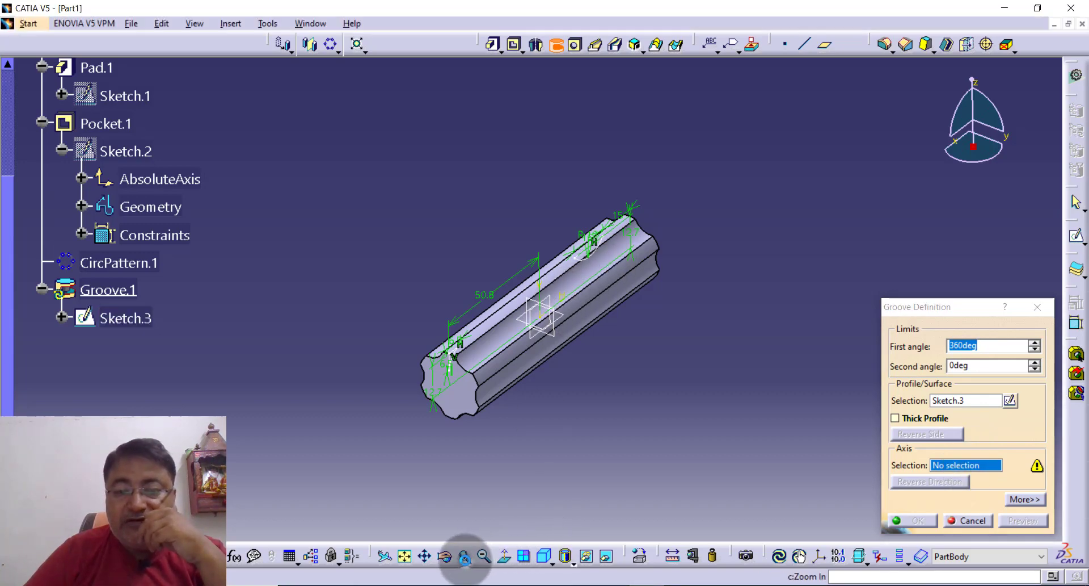
left_click(464, 558)
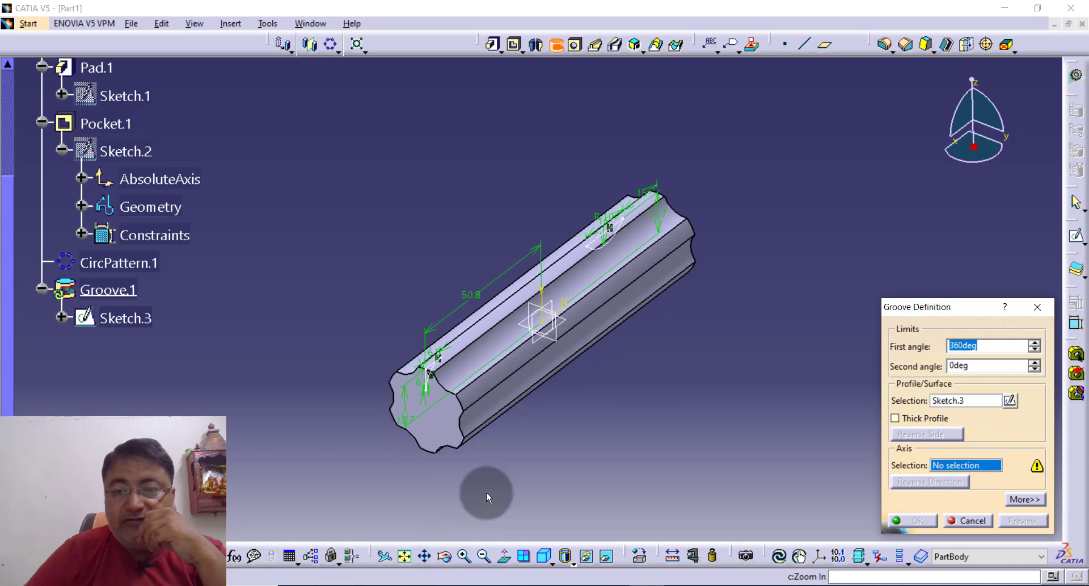
left_click(564, 314)
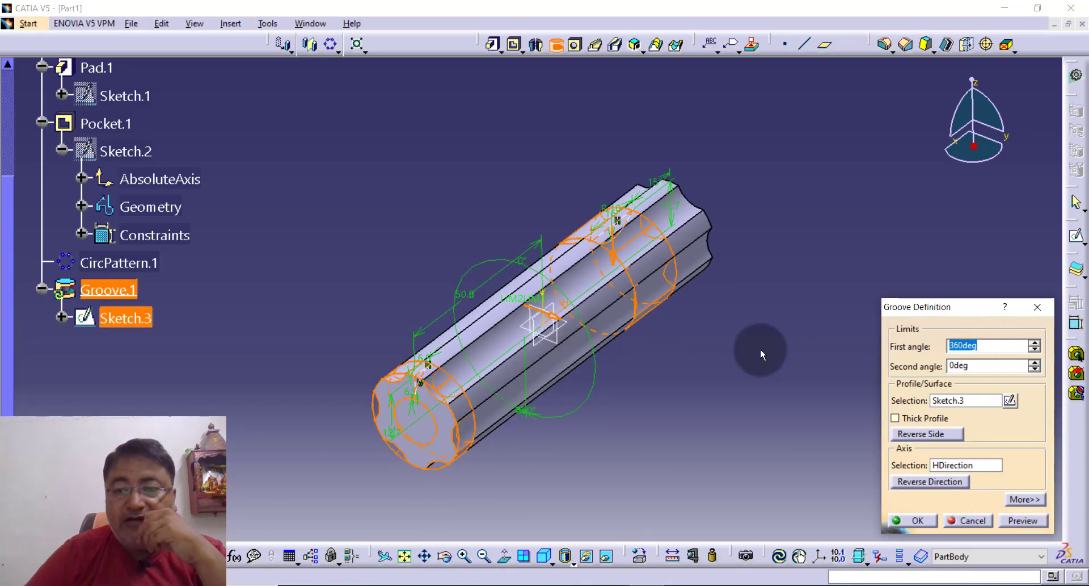
left_click(922, 520)
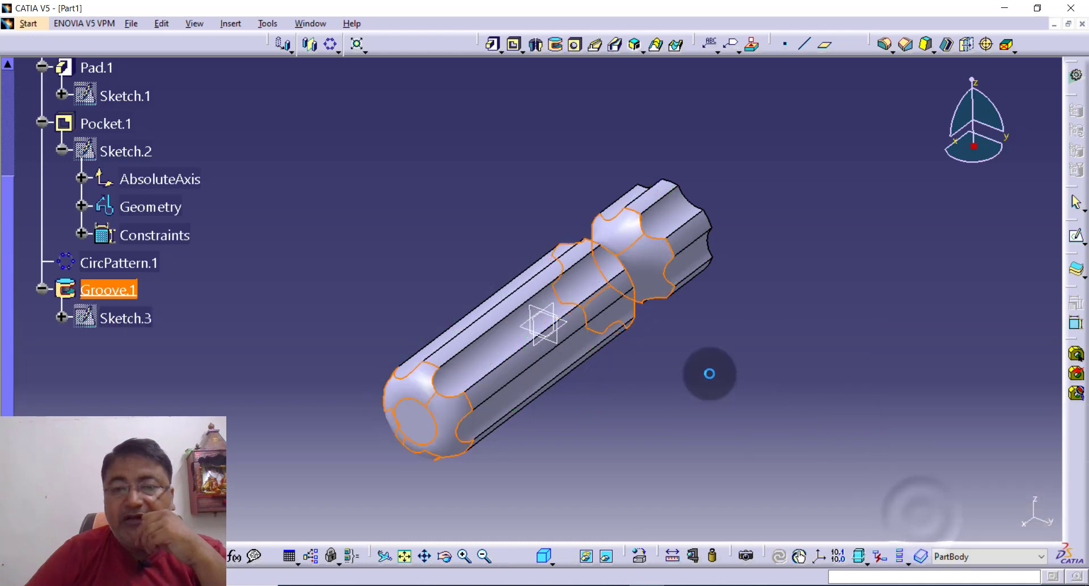
mouse_move(710, 374)
middle_mouse_down()
mouse_move(542, 423)
mouse_move(645, 399)
middle_mouse_up()
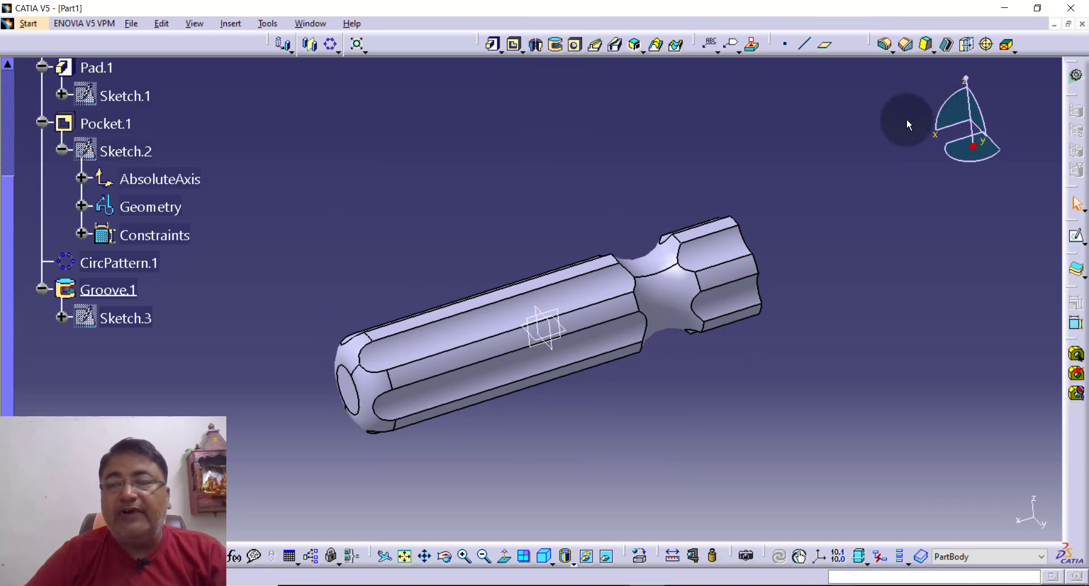
Start a 1 mm edge fillet on the neck groove face, flute edges, end-face edges and first hex-end edges
left_click(887, 50)
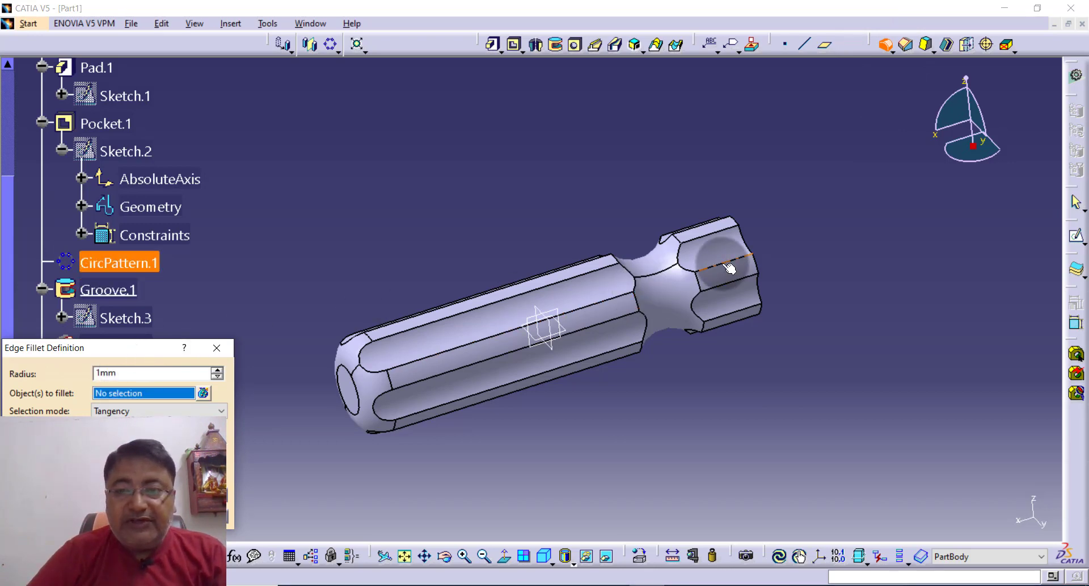
left_click_drag(796, 182, 309, 499)
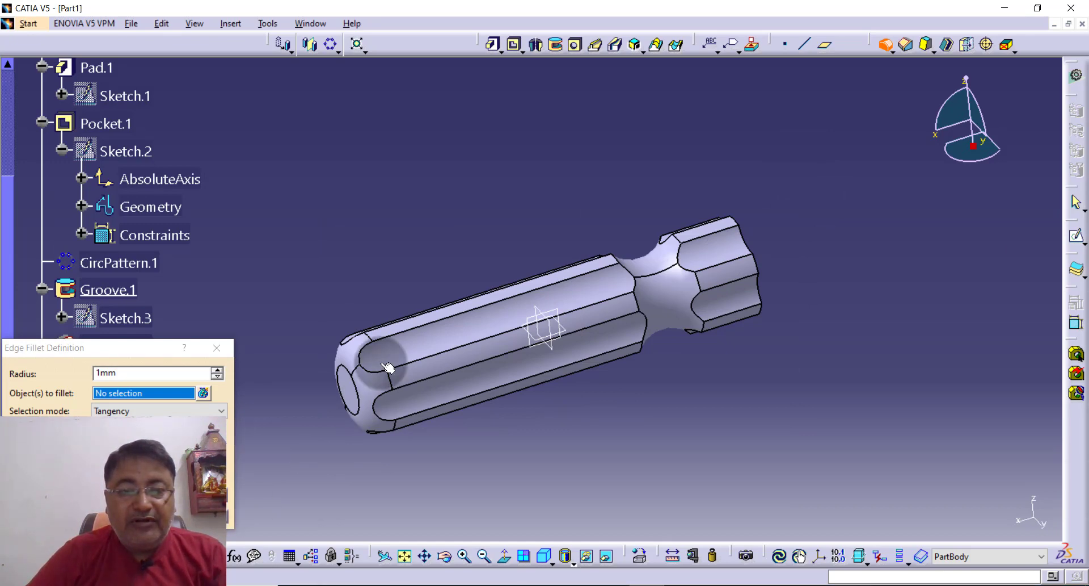
middle_click_drag(608, 389, 691, 362)
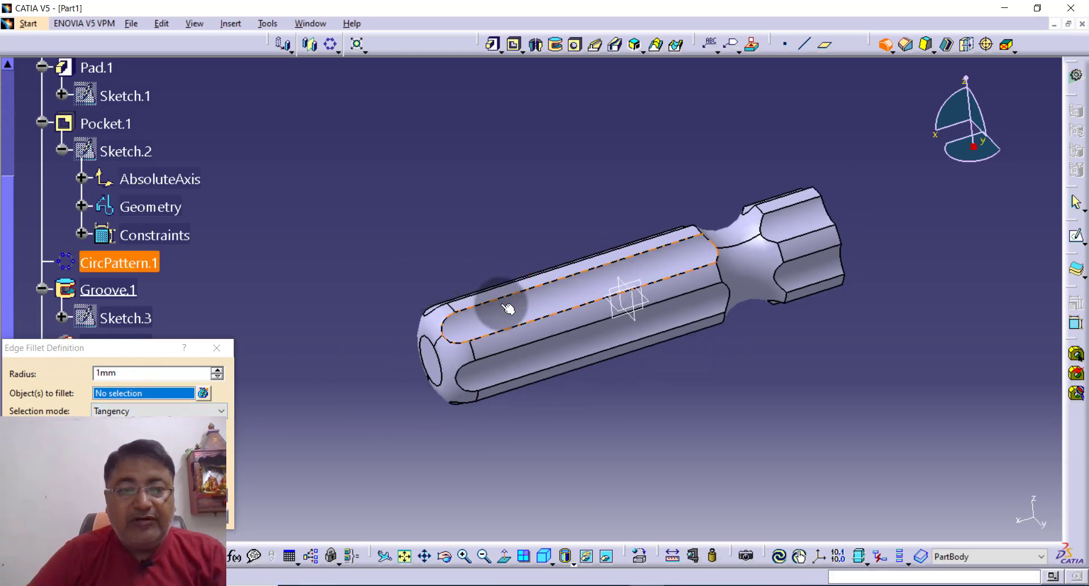
middle_click_drag(333, 289, 340, 313)
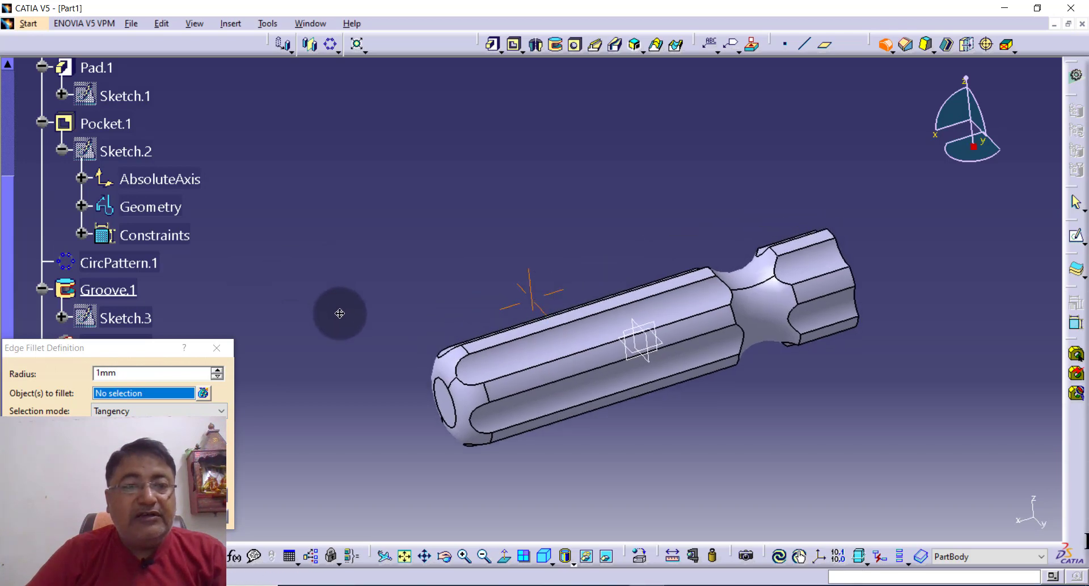
scroll(7, 292, "up", 3)
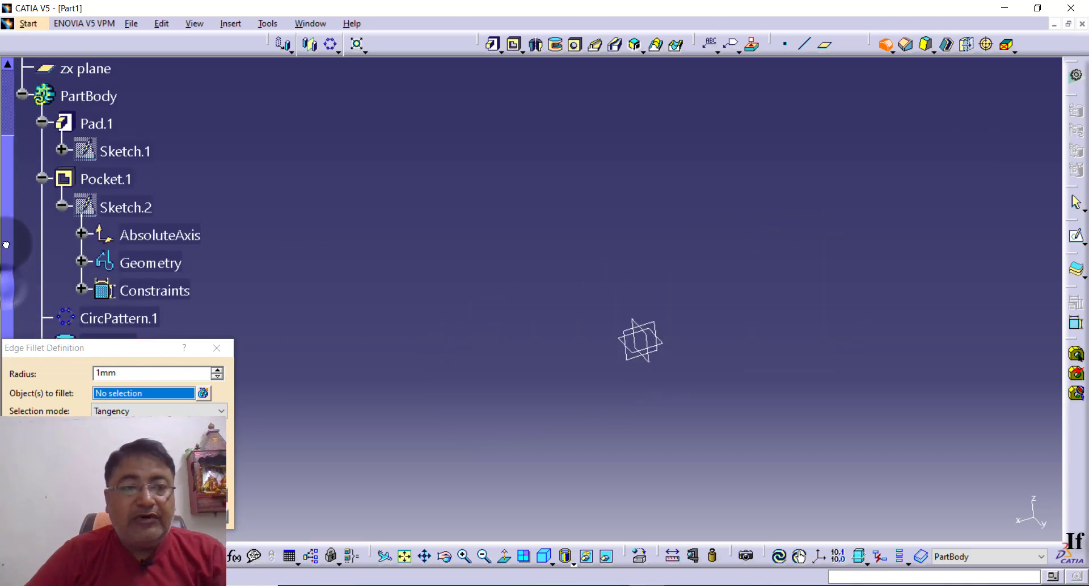
scroll(6, 295, "down", 3)
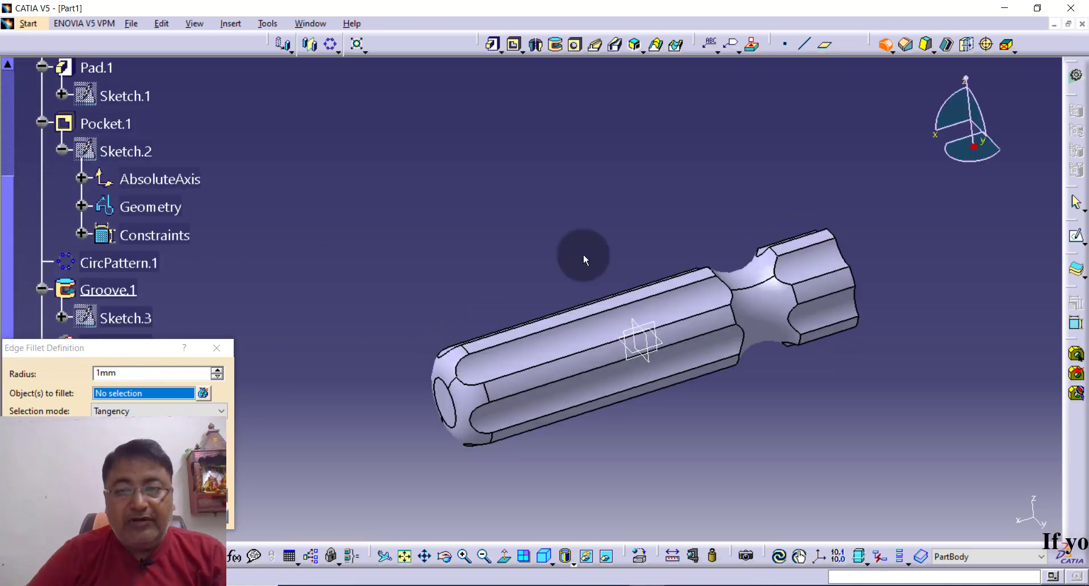
left_click(759, 307)
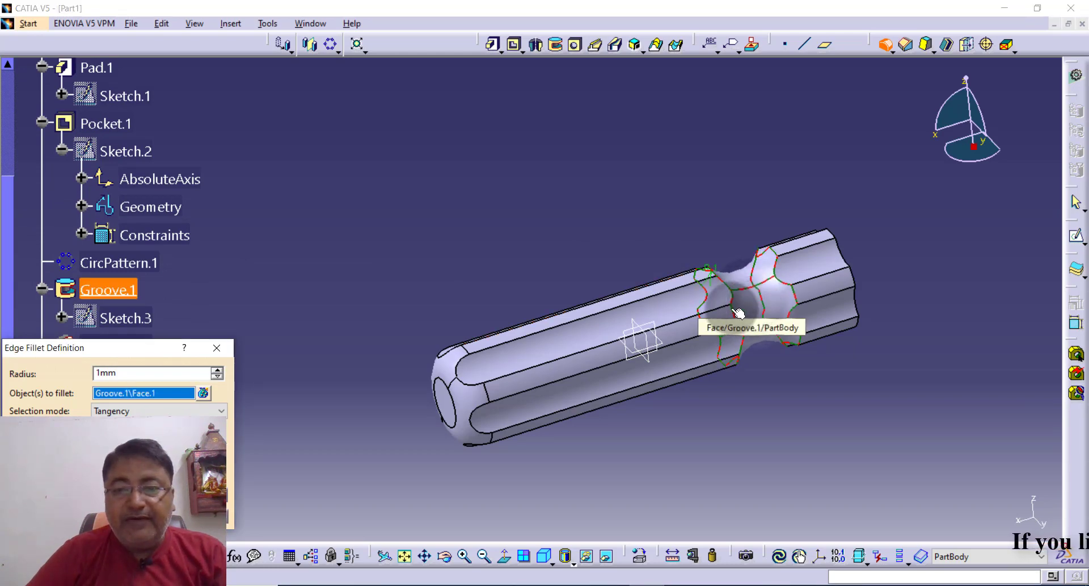
left_click(504, 362)
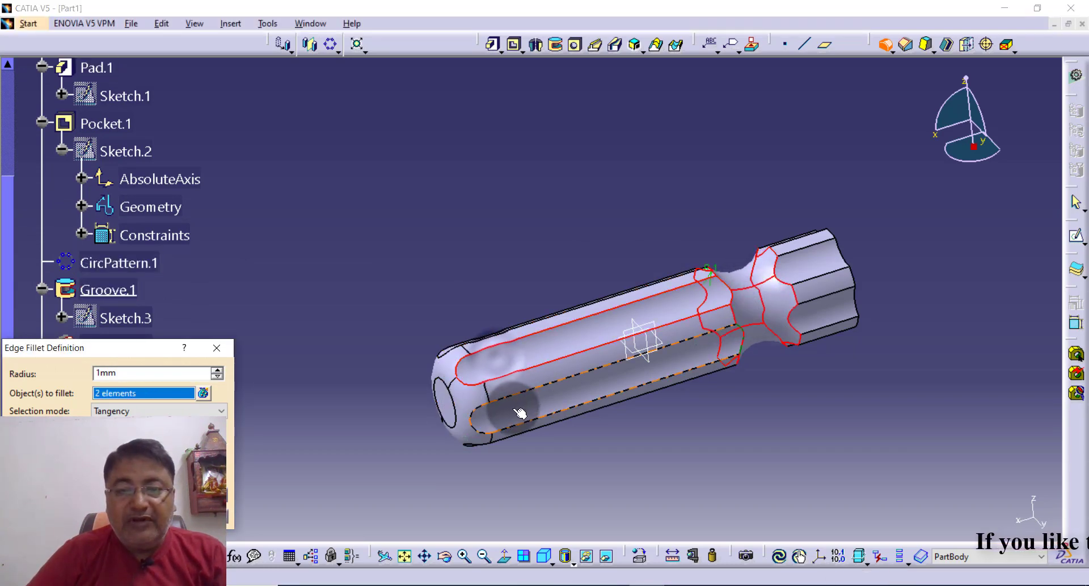
left_click(469, 404)
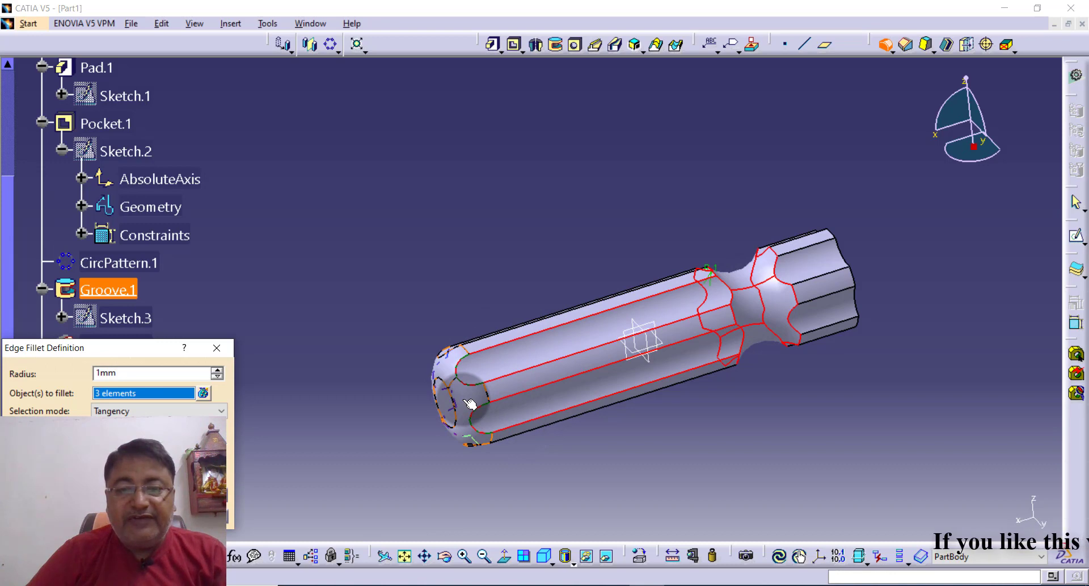
left_click(469, 404)
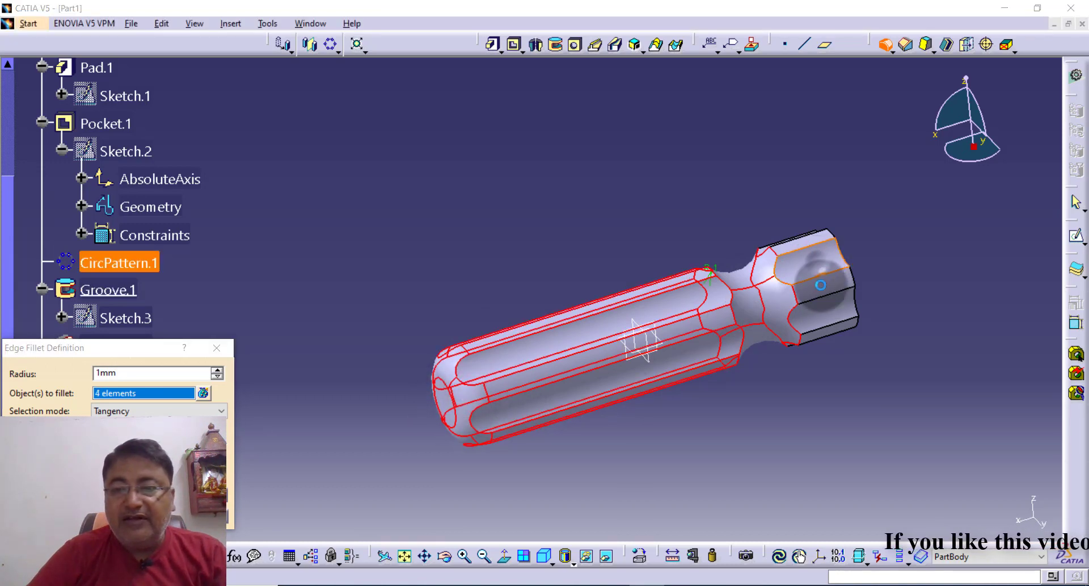
left_click(821, 285)
left_click(822, 301)
left_click(823, 324)
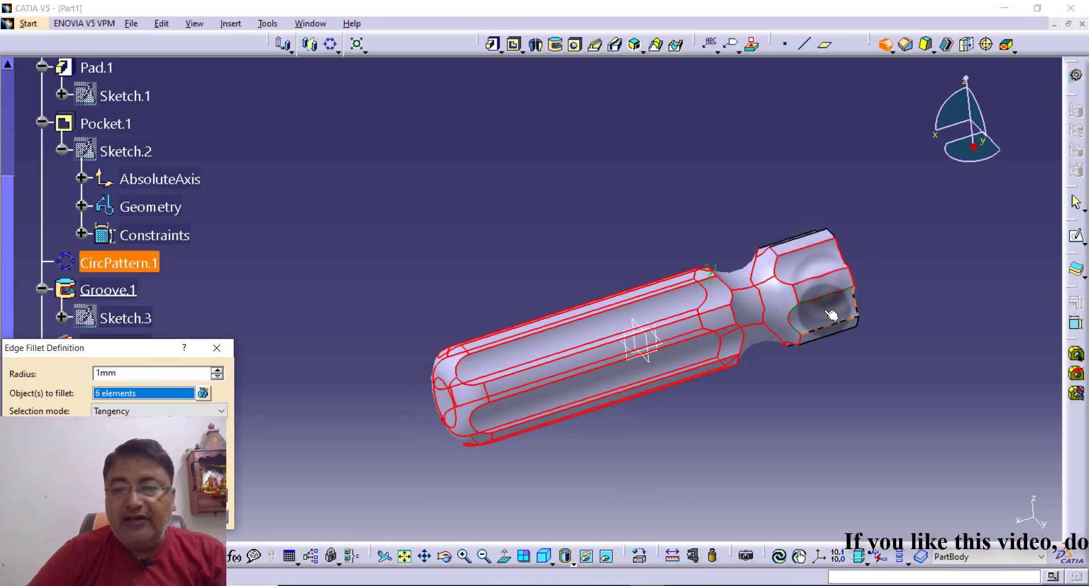
left_click(822, 339)
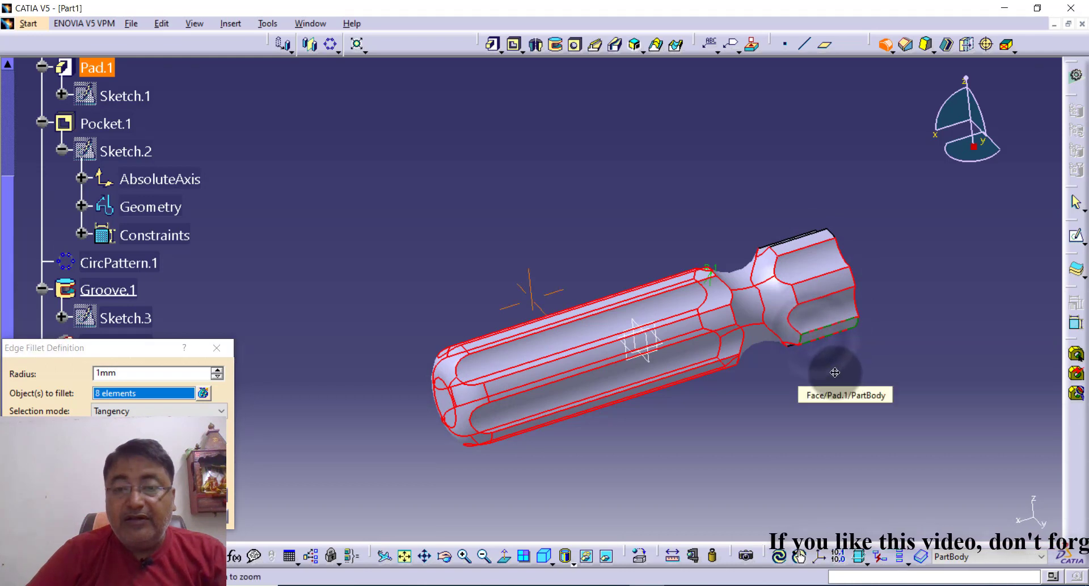
Add the remaining hidden hex-end edges and create the 14-edge 1 mm fillet
middle_click_drag(836, 372, 608, 365)
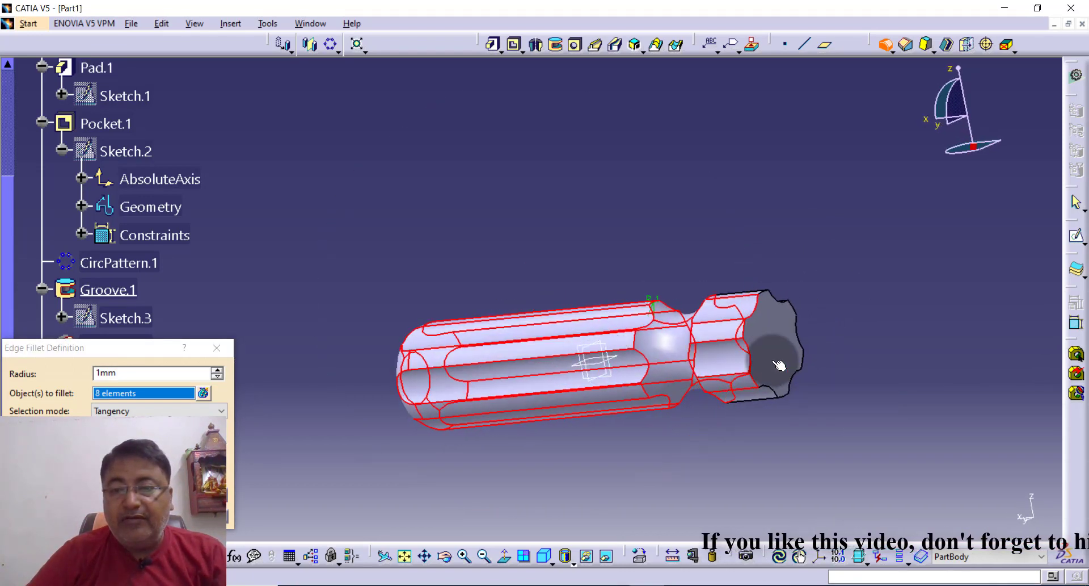
left_click(786, 358)
mouse_move(762, 419)
middle_mouse_down()
mouse_move(706, 253)
mouse_move(600, 234)
mouse_move(255, 272)
middle_mouse_up()
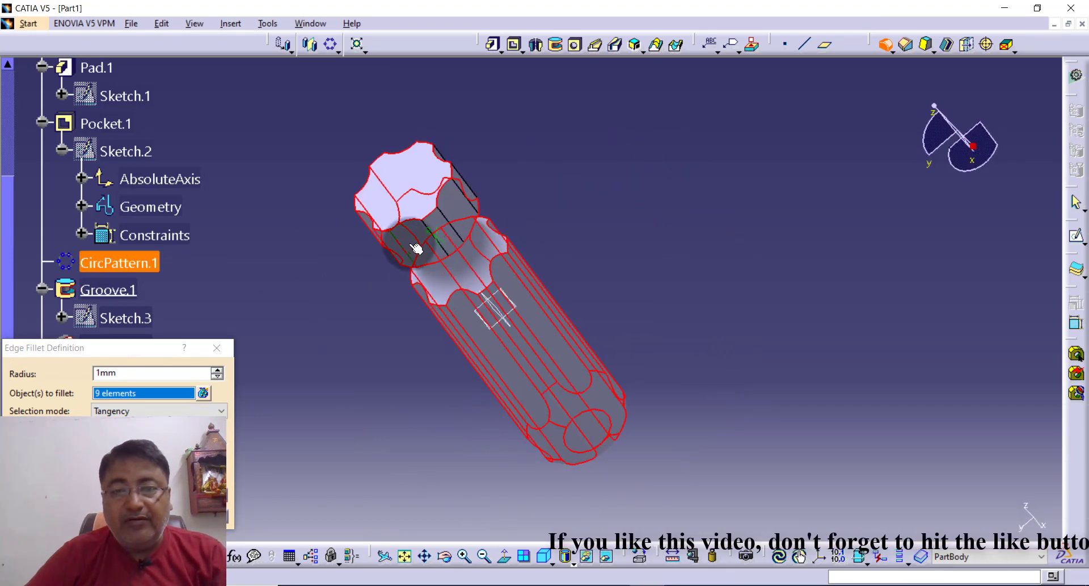
left_click(434, 223)
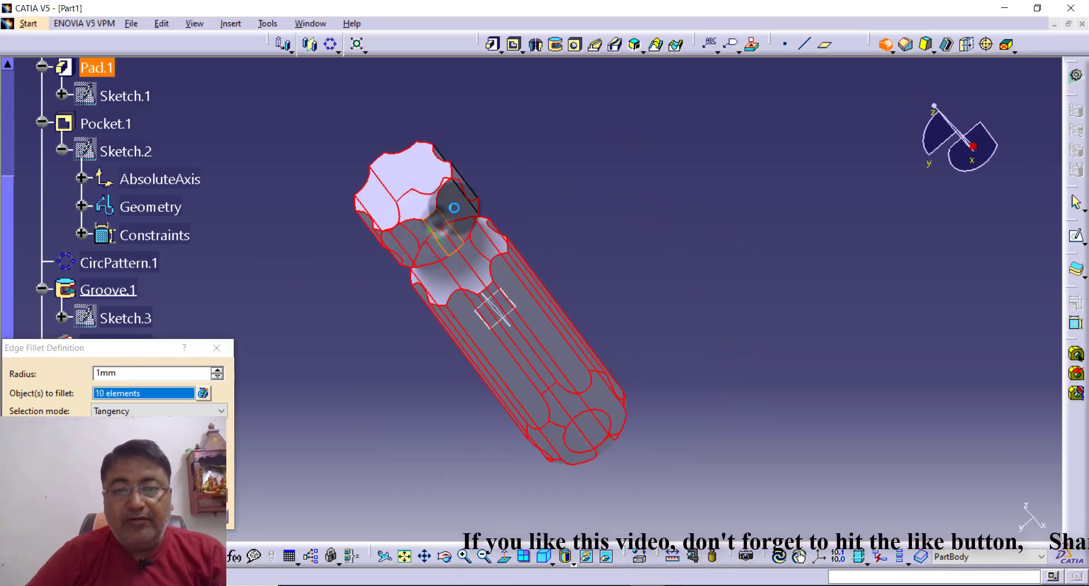
left_click(454, 207)
mouse_move(555, 188)
middle_mouse_down()
mouse_move(462, 309)
mouse_move(459, 345)
middle_mouse_up()
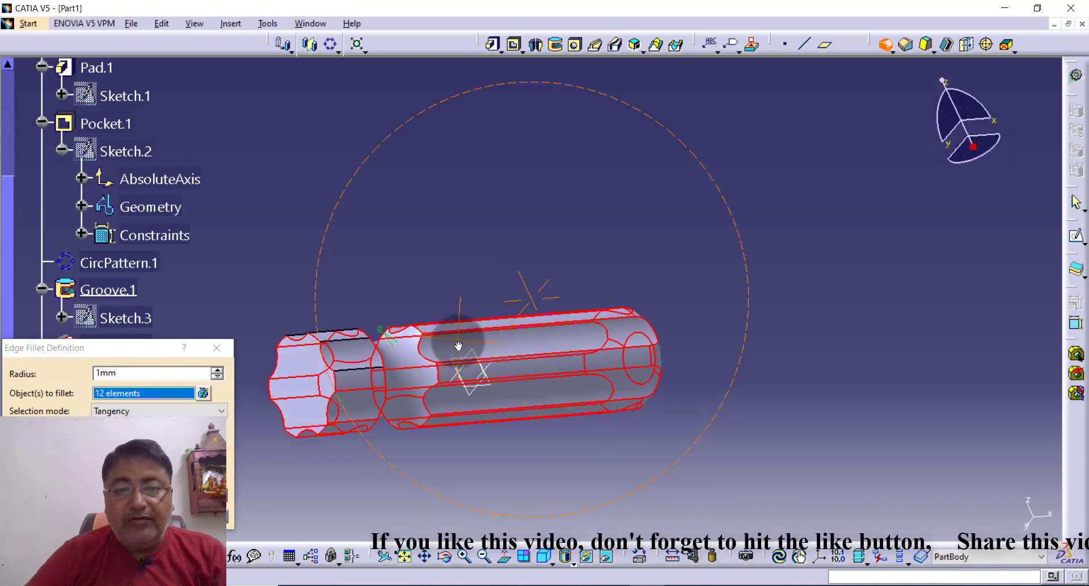
left_click(365, 360)
mouse_move(488, 236)
middle_mouse_down()
mouse_move(480, 340)
mouse_move(530, 365)
middle_mouse_up()
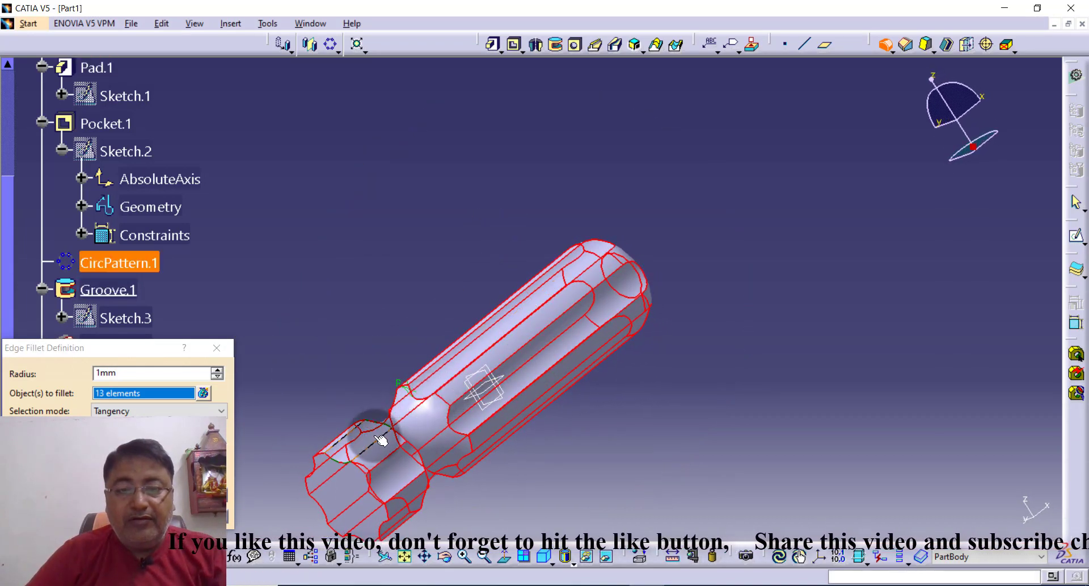
left_click(382, 439)
mouse_move(410, 300)
middle_mouse_down()
mouse_move(549, 309)
mouse_move(662, 279)
mouse_move(685, 214)
middle_mouse_up()
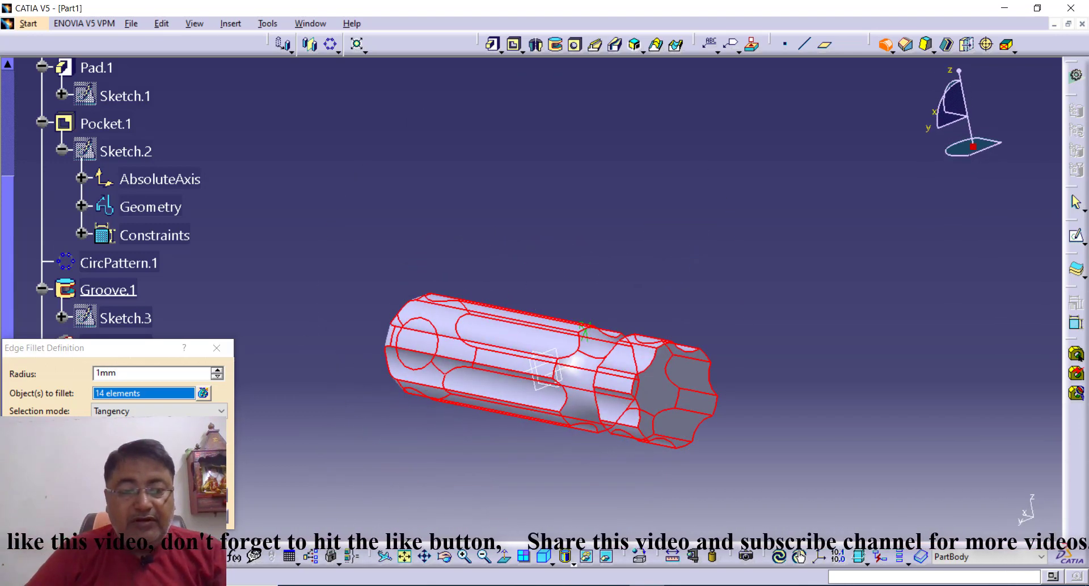
key("Return")
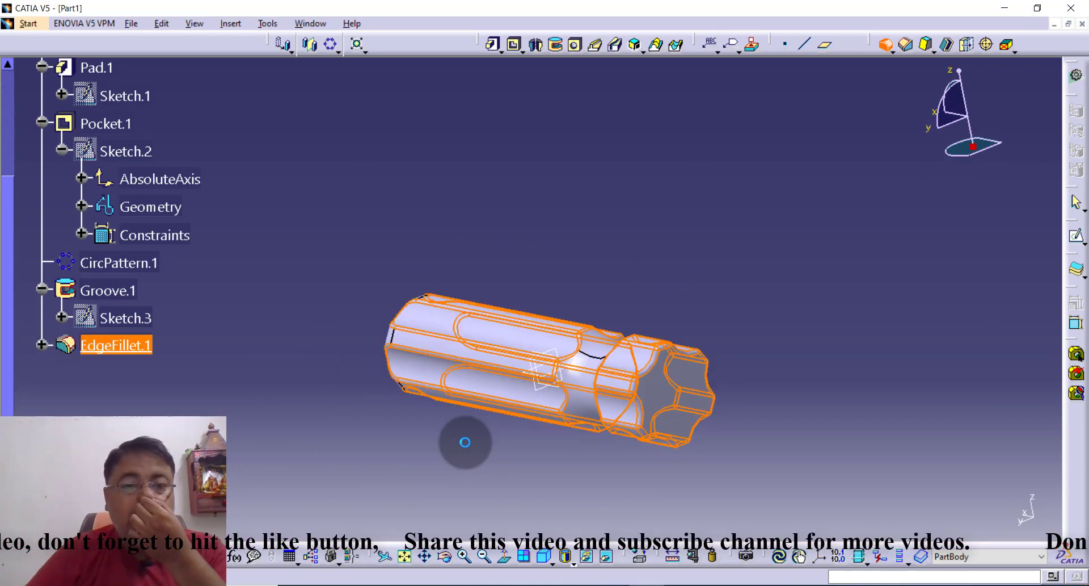
Create Sketch.4 on the filleted handle's flat star-shaped end face
left_click(726, 235)
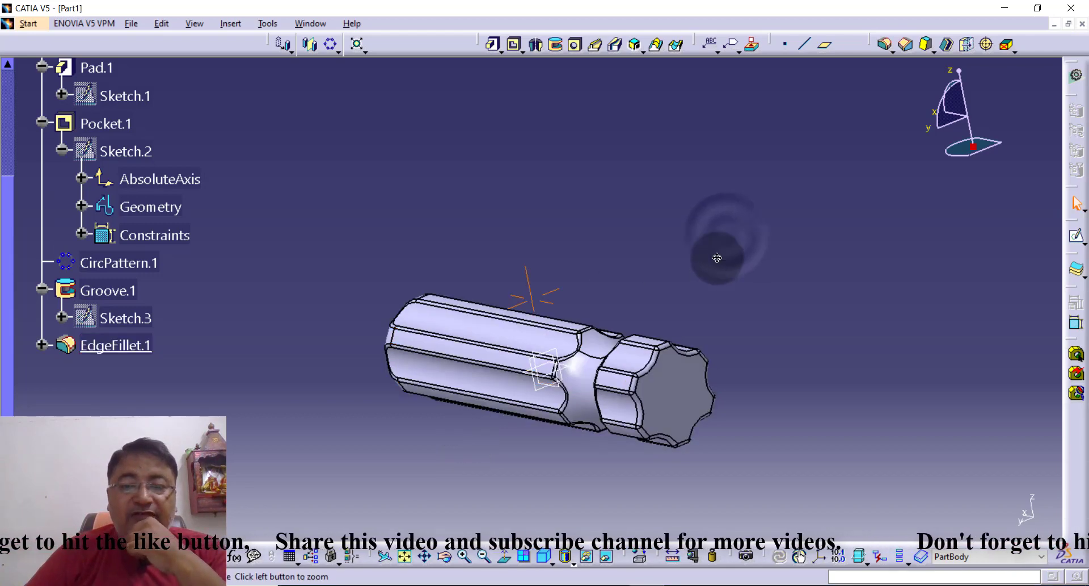
mouse_move(726, 234)
middle_mouse_down()
mouse_move(758, 264)
mouse_move(615, 275)
mouse_move(778, 255)
mouse_move(759, 194)
middle_mouse_up()
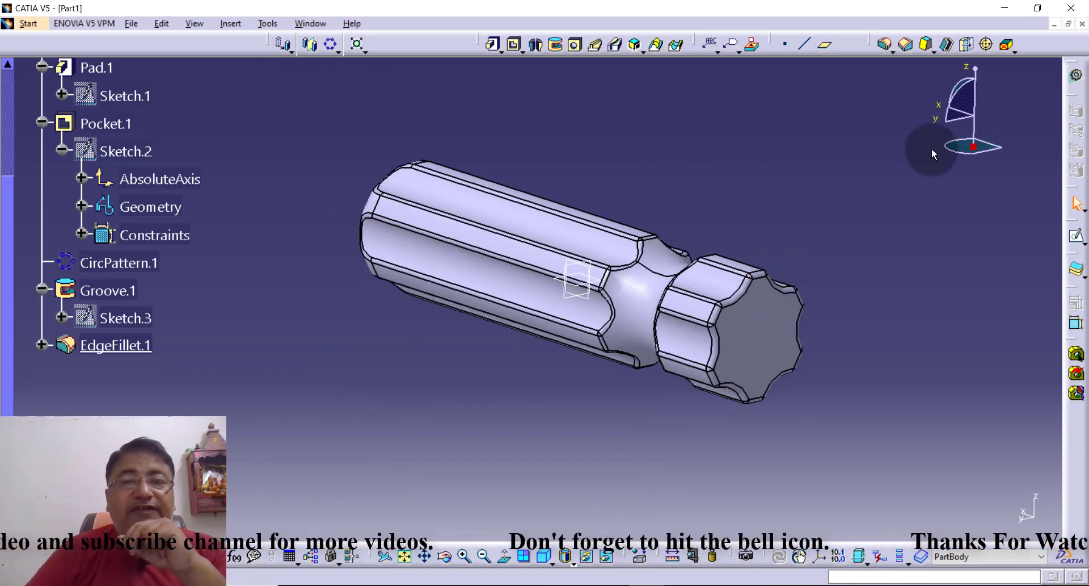
left_click(1082, 242)
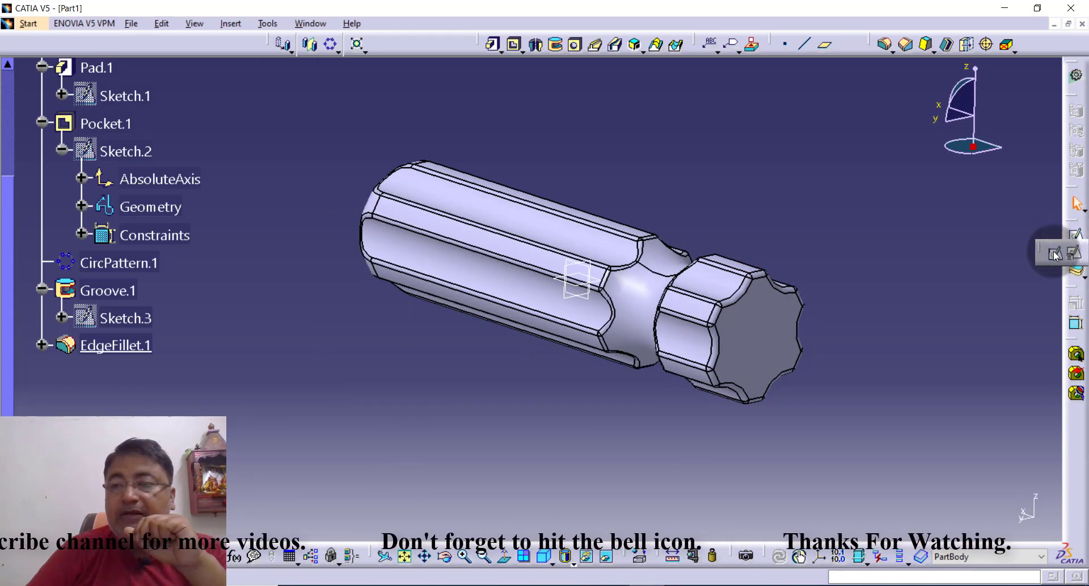
left_click(1053, 251)
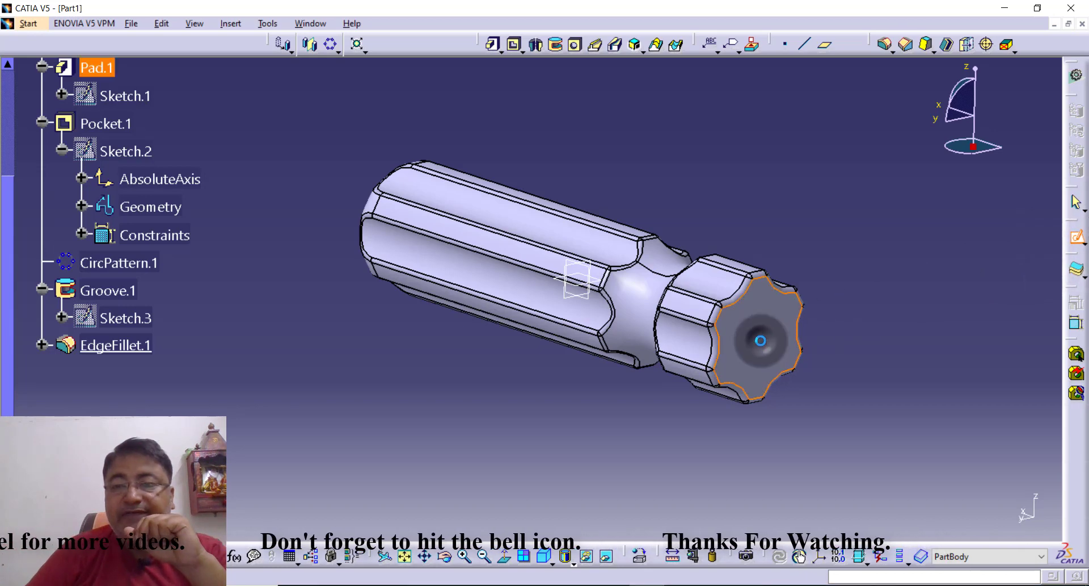
left_click(766, 343)
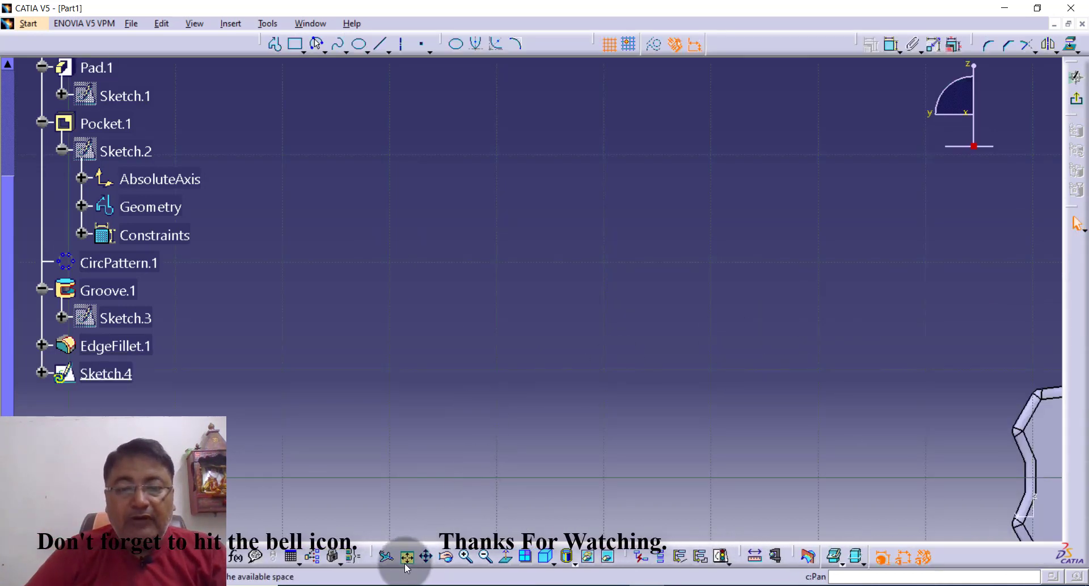
Draw a centre-and-radius circle centred on the Sketch.4 origin
left_click(406, 556)
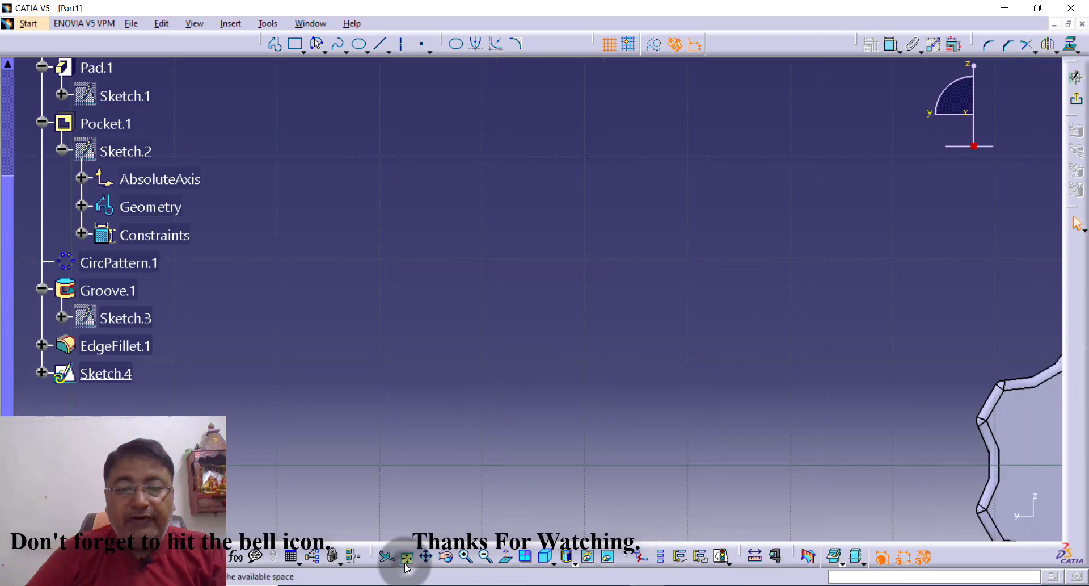
left_click(467, 556)
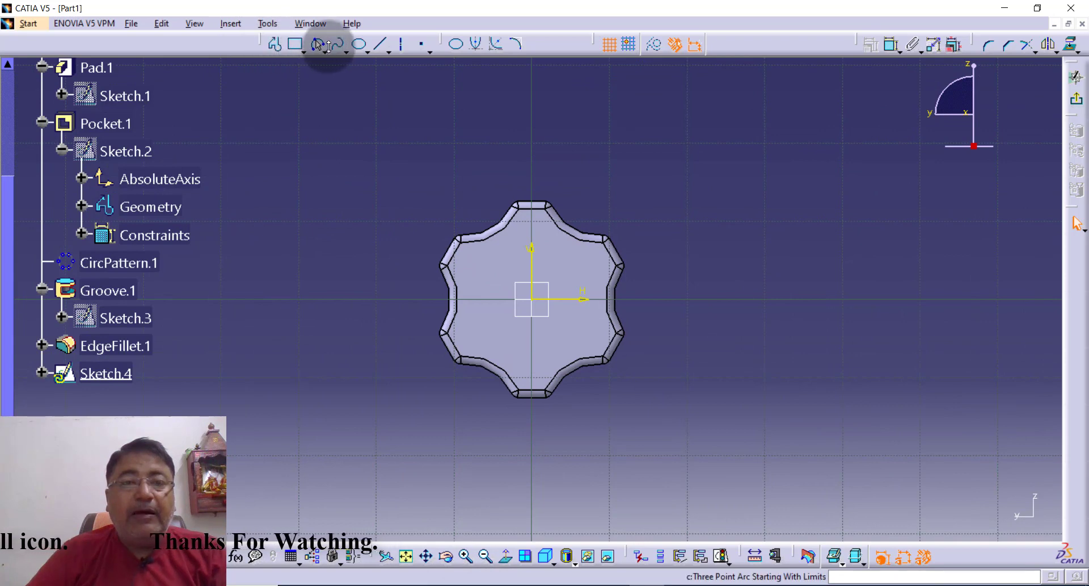
left_click(324, 51)
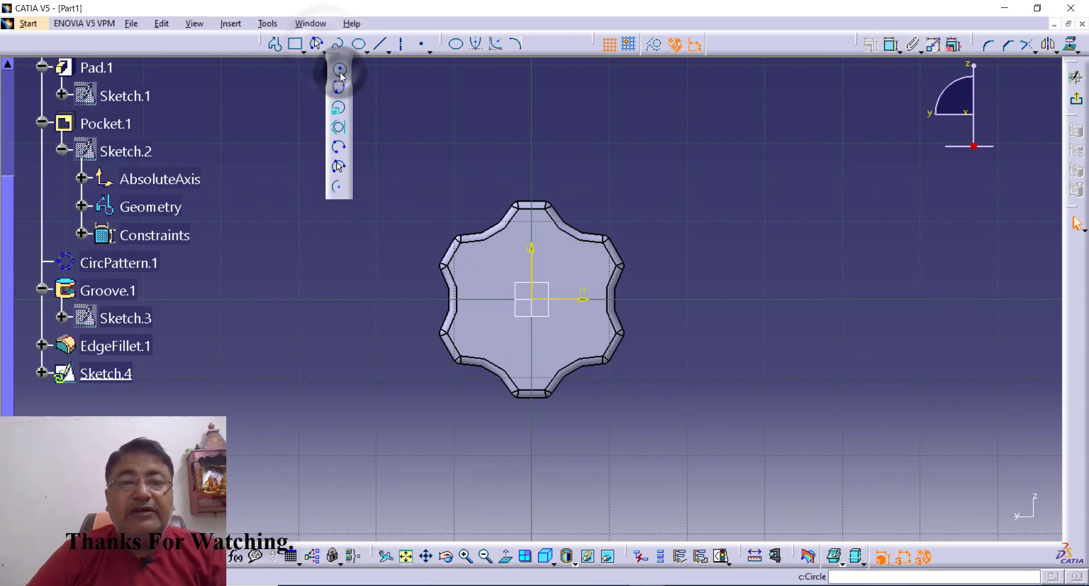
left_click(340, 71)
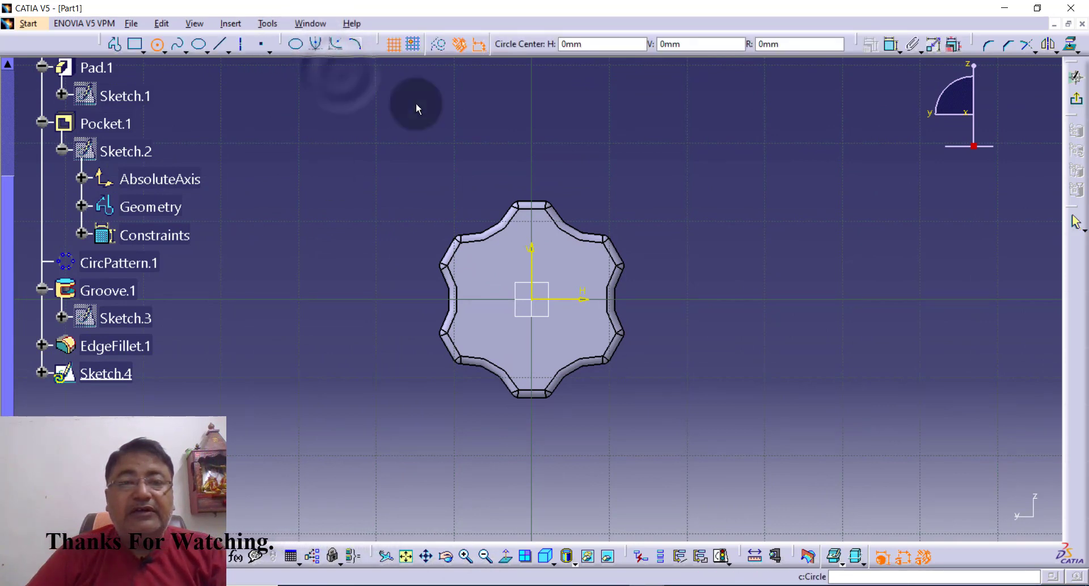
left_click(532, 300)
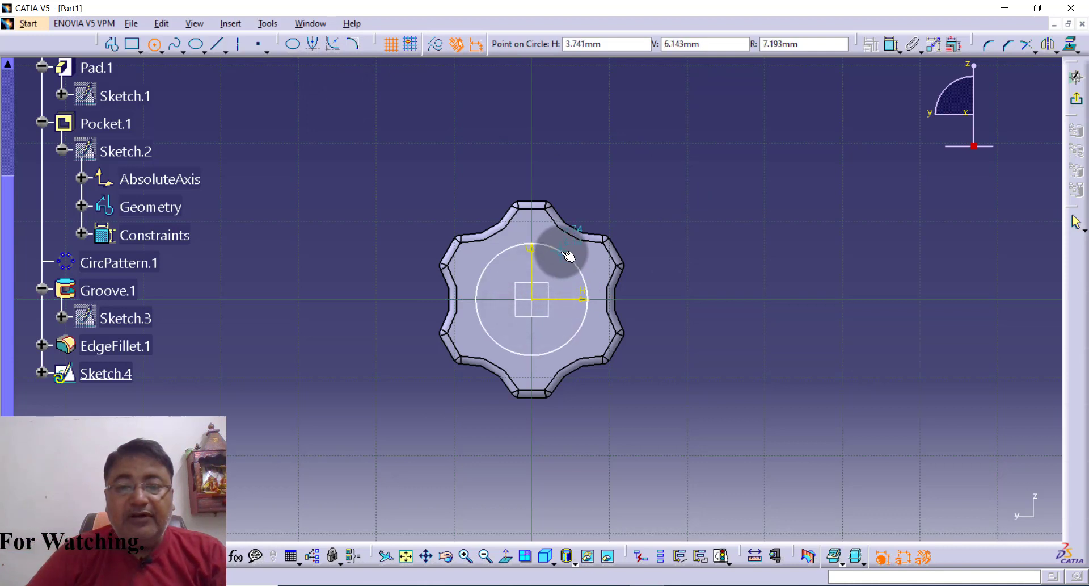
left_click(564, 253)
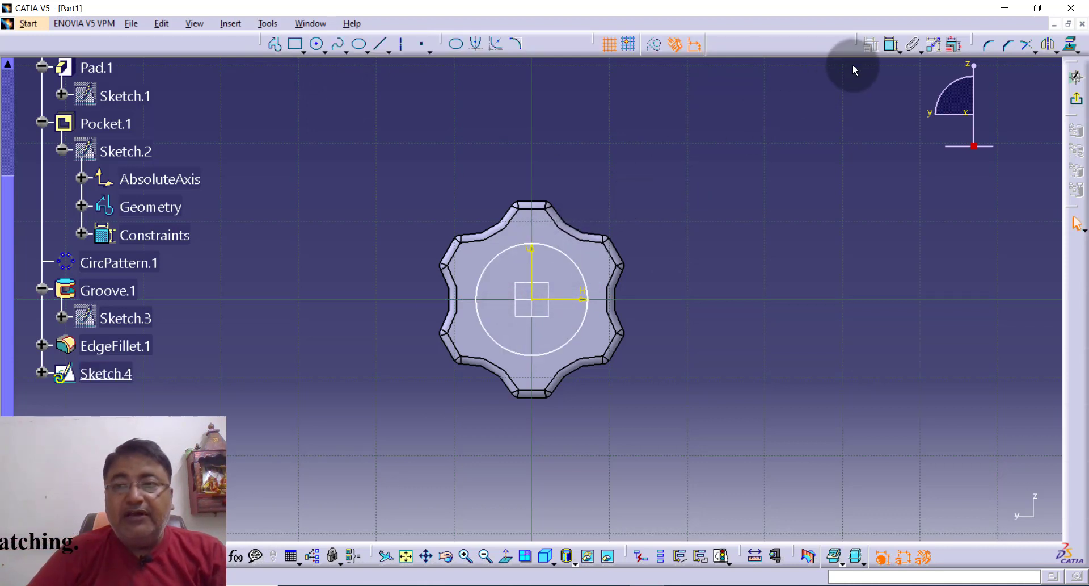
Dimension the circle to a 7 mm diameter and exit the sketcher to the part
left_click(894, 48)
left_click(580, 266)
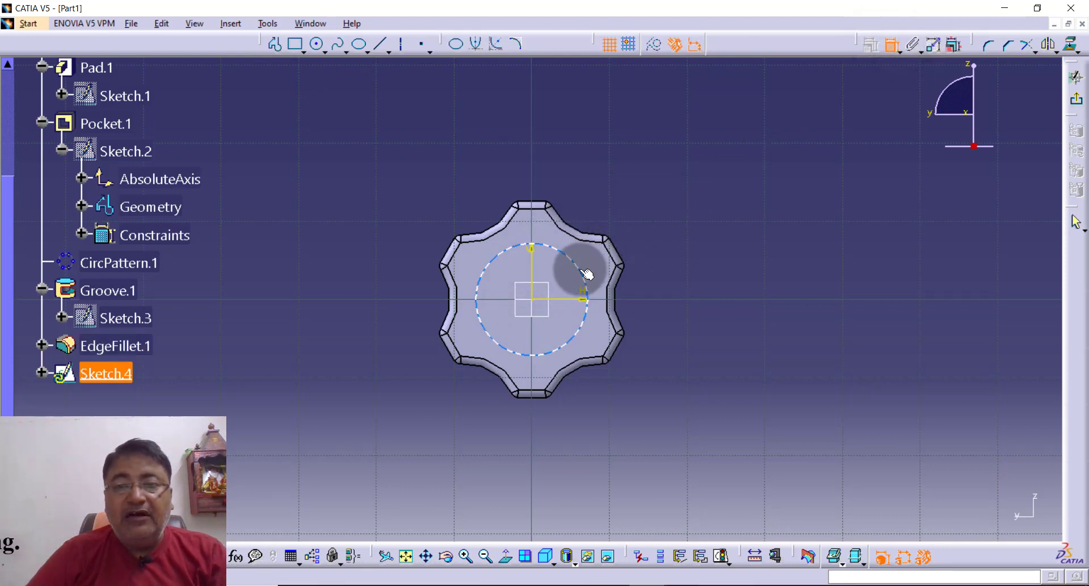
left_click(643, 201)
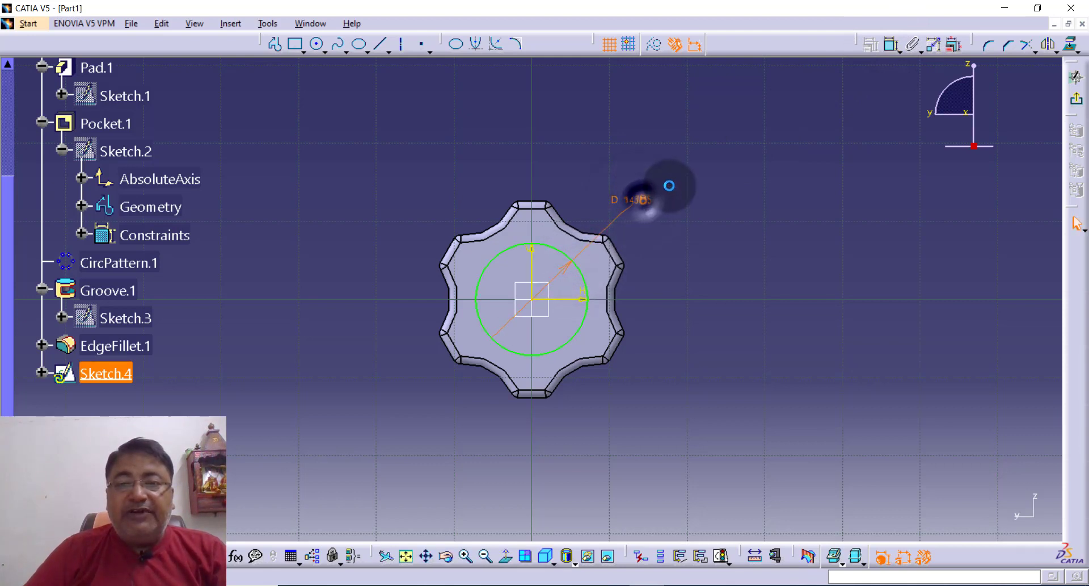
double_click(669, 186)
key("Return")
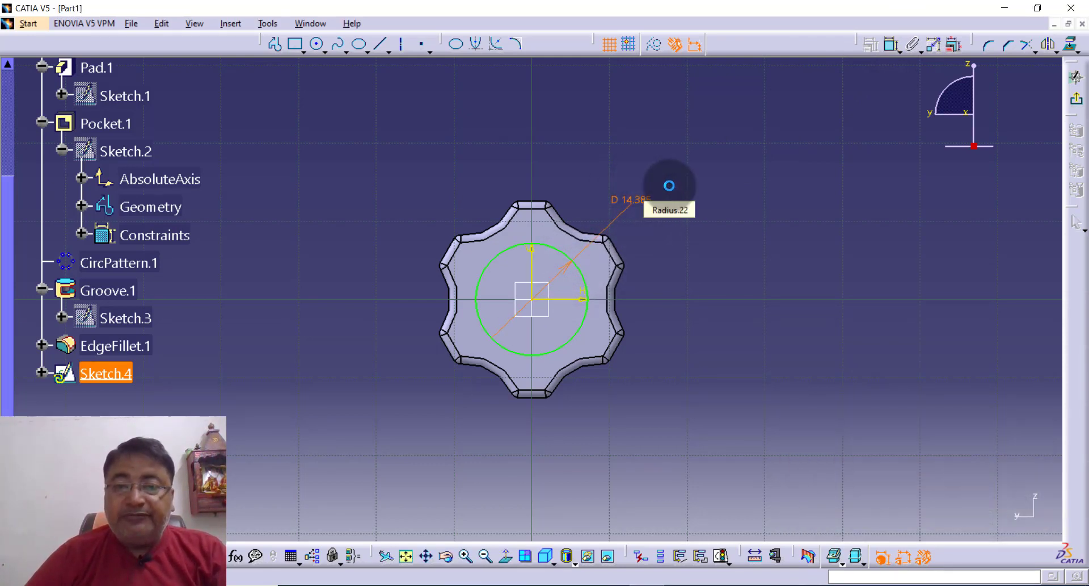
left_click(1079, 100)
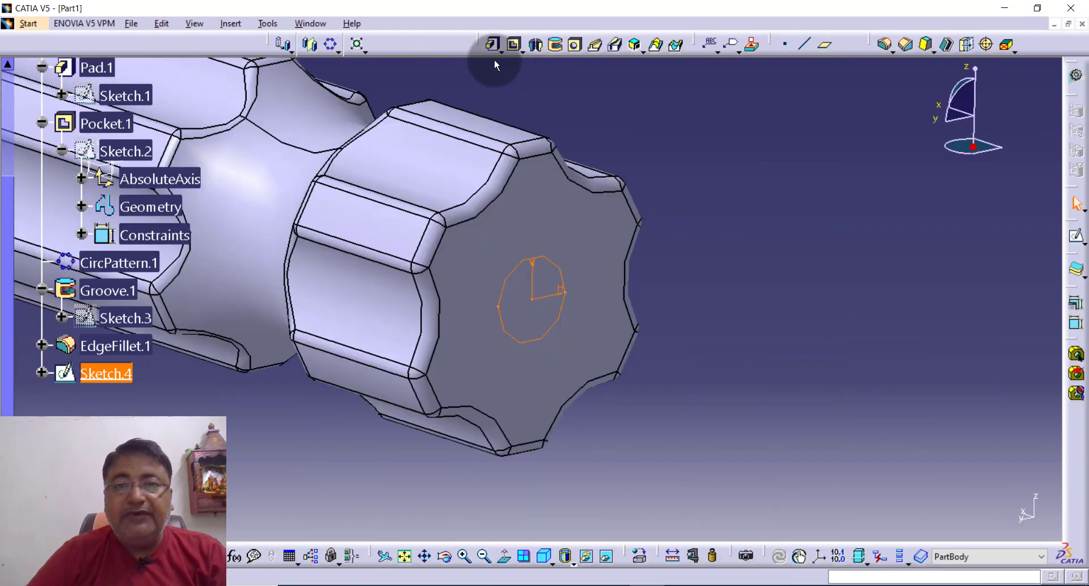
Pad the 7 mm circle 127 mm into the shaft, fit the screwdriver in view, and start a new sketch
left_click(494, 45)
type("127")
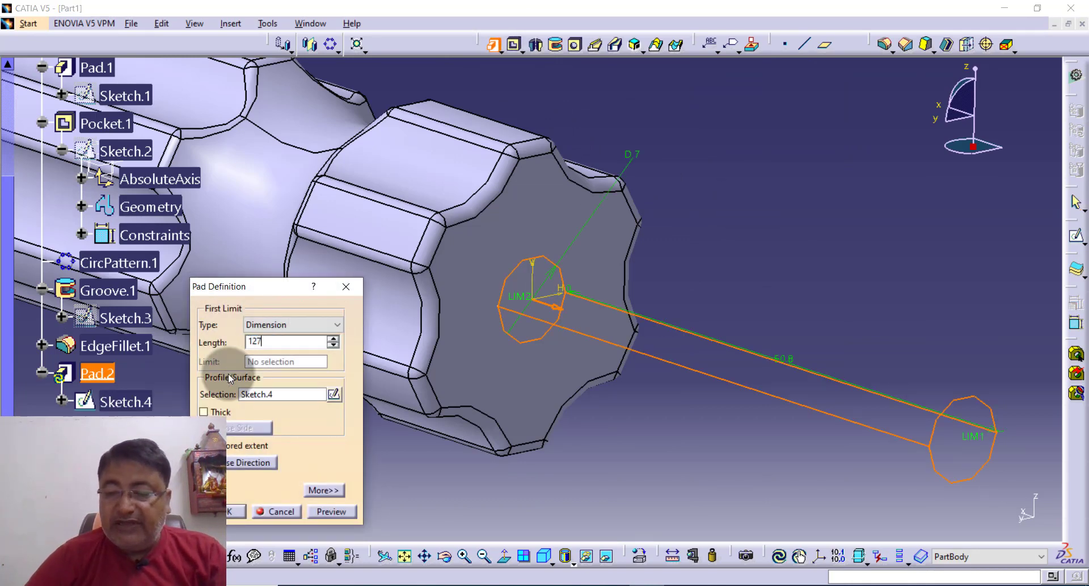
key("Return")
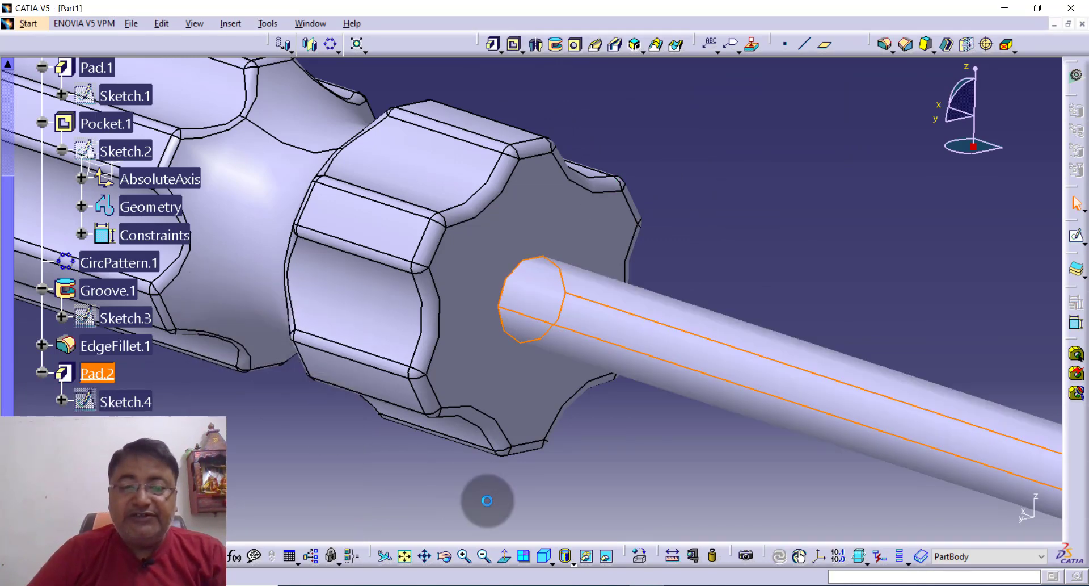
left_click(410, 563)
left_click(848, 288)
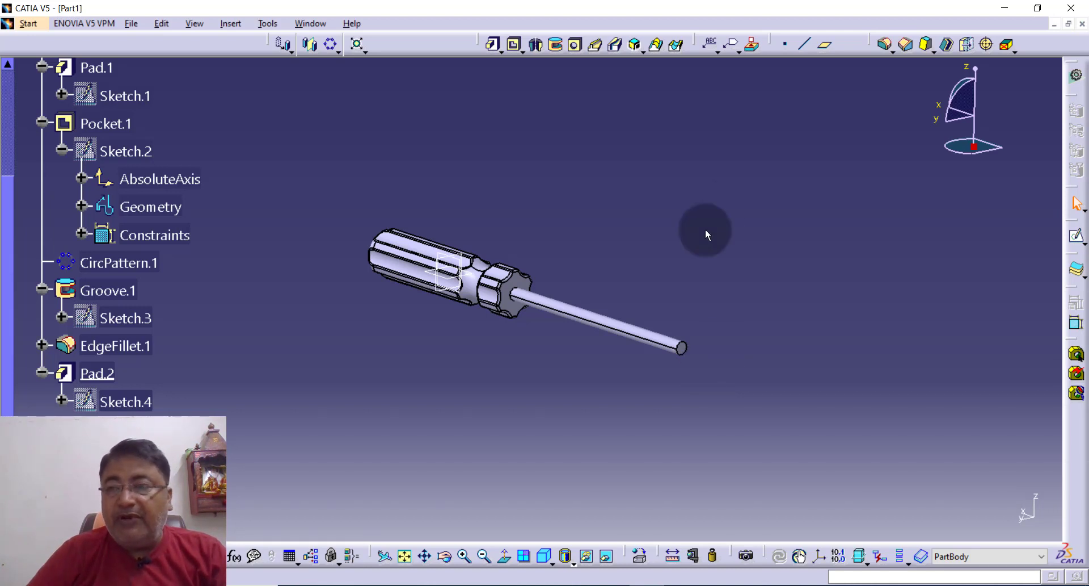
left_click(1078, 237)
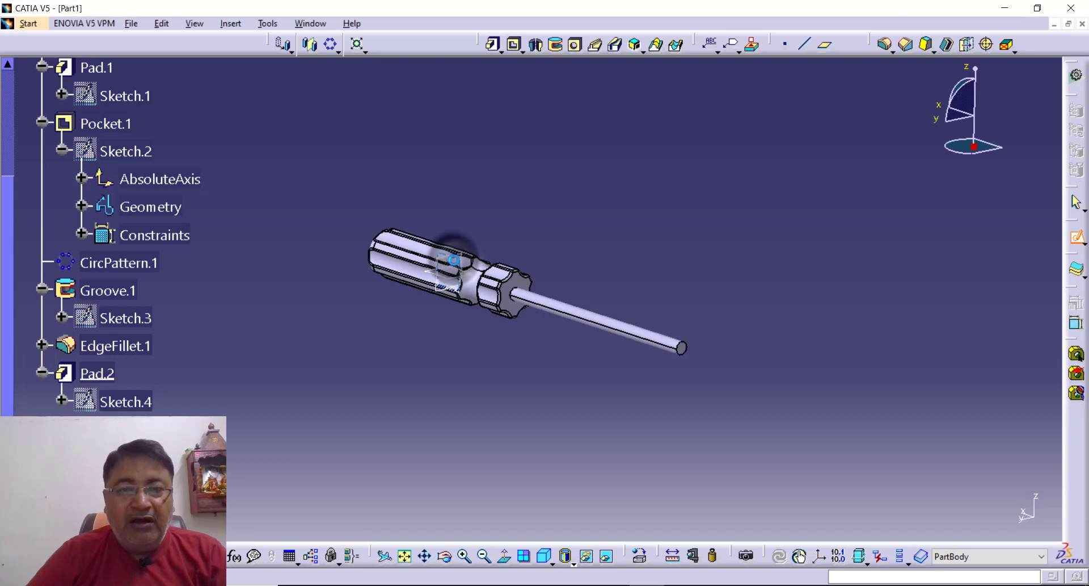
Sketch on the side plane a horizontal-then-vertical line profile above the shaft tip
left_click(454, 260)
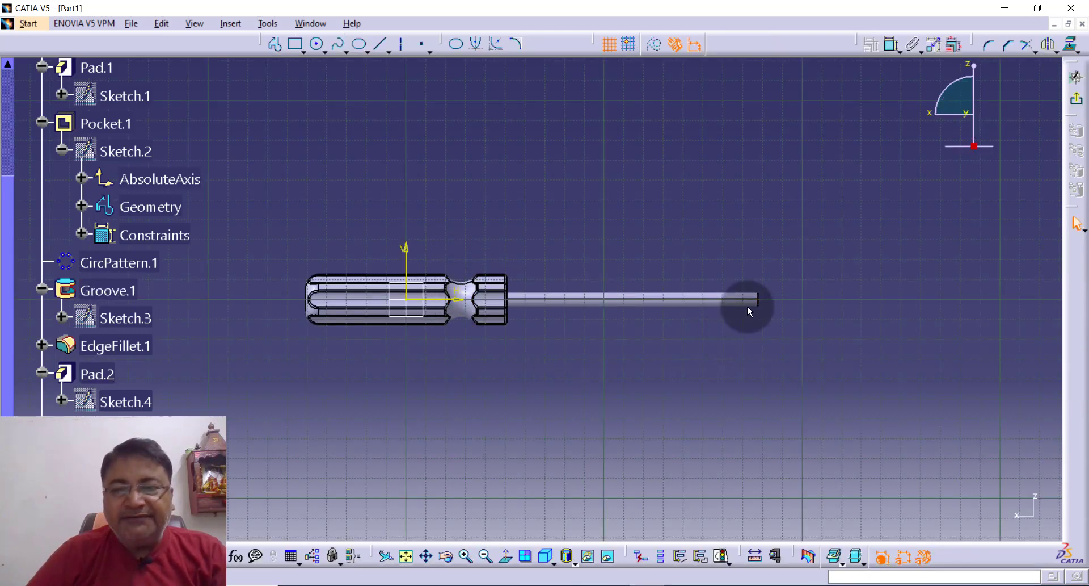
left_click(464, 557)
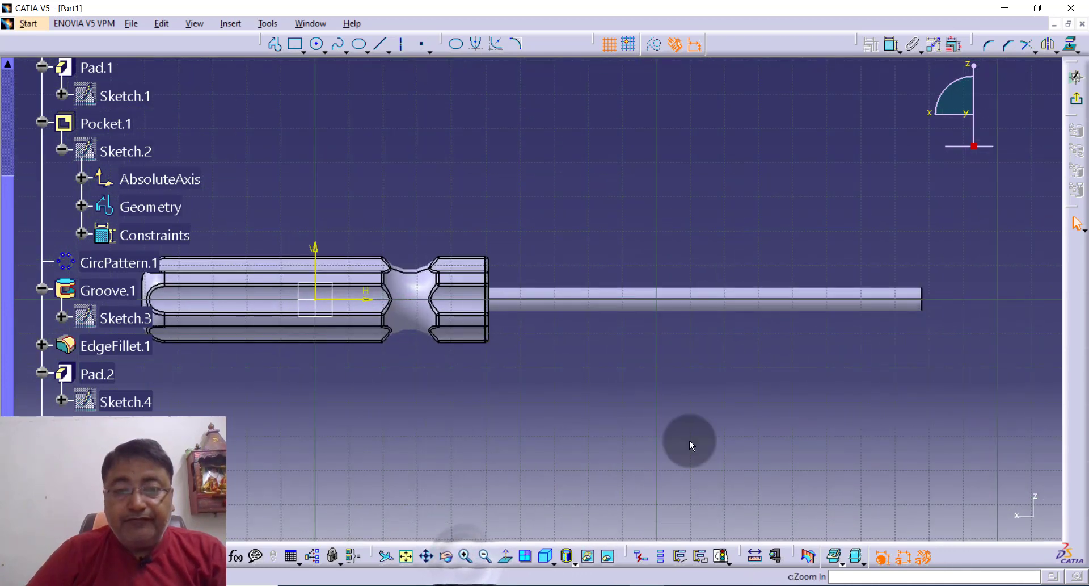
middle_click_drag(806, 400, 413, 482)
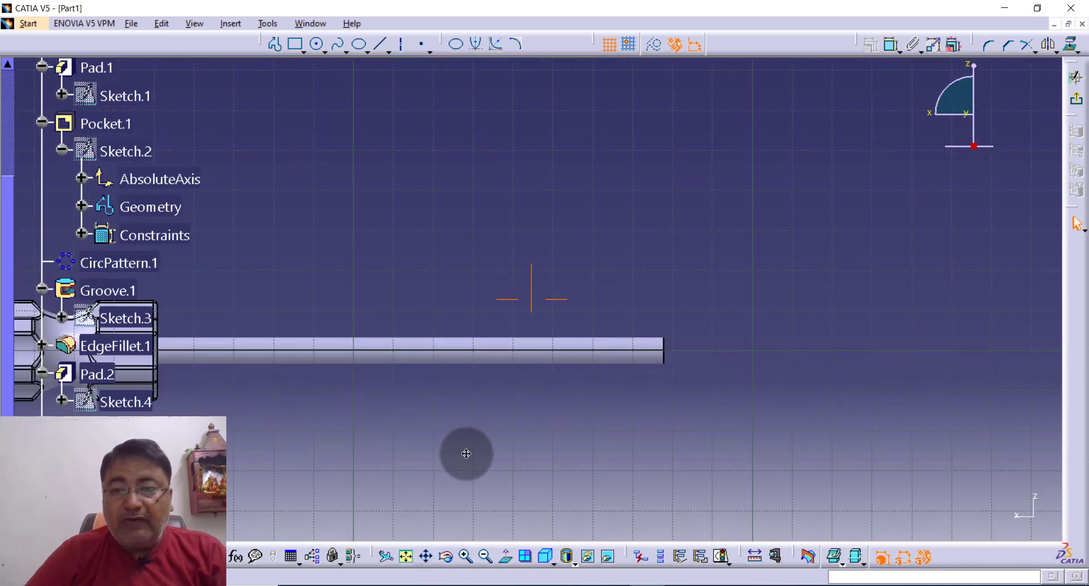
left_click(466, 557)
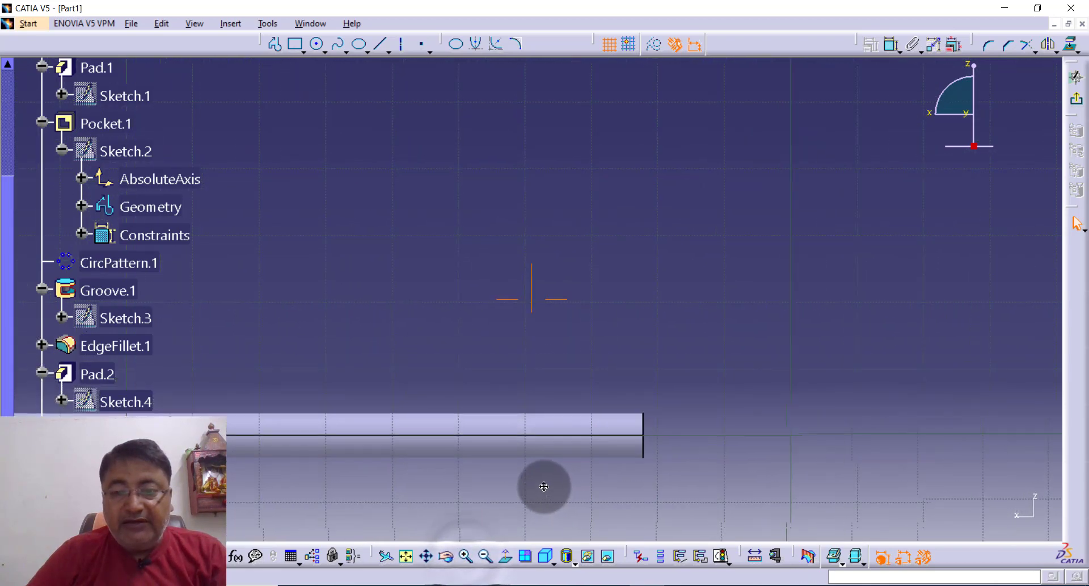
middle_click_drag(544, 486, 515, 392)
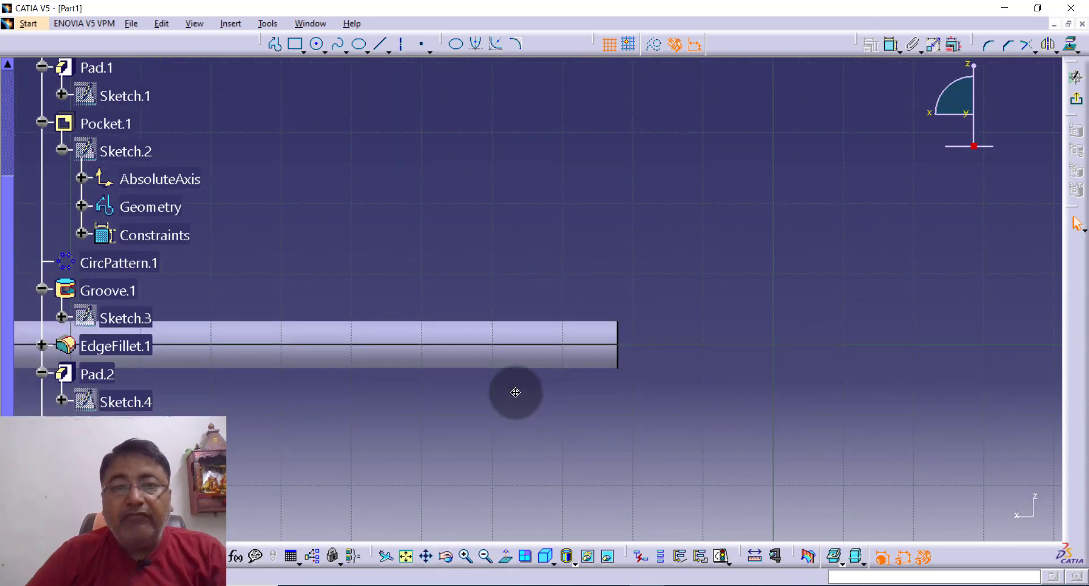
left_click(276, 47)
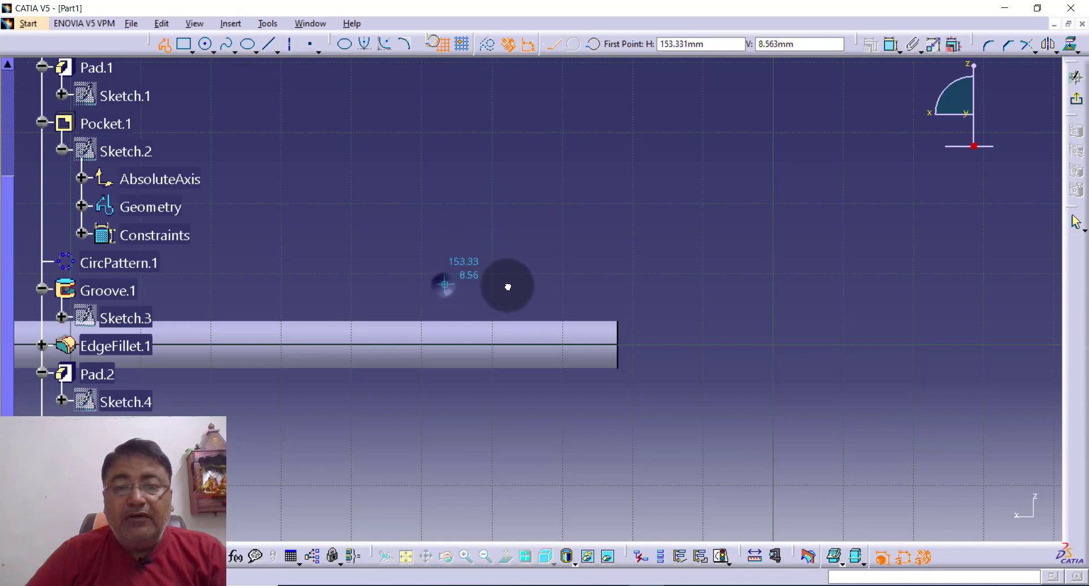
left_click(445, 284)
left_click(531, 285)
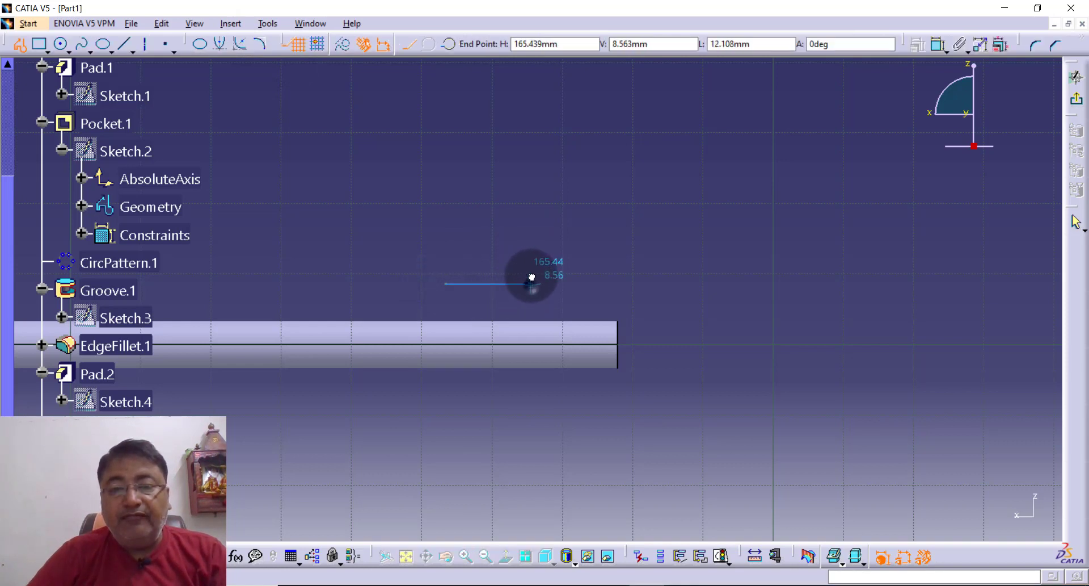
double_click(532, 305)
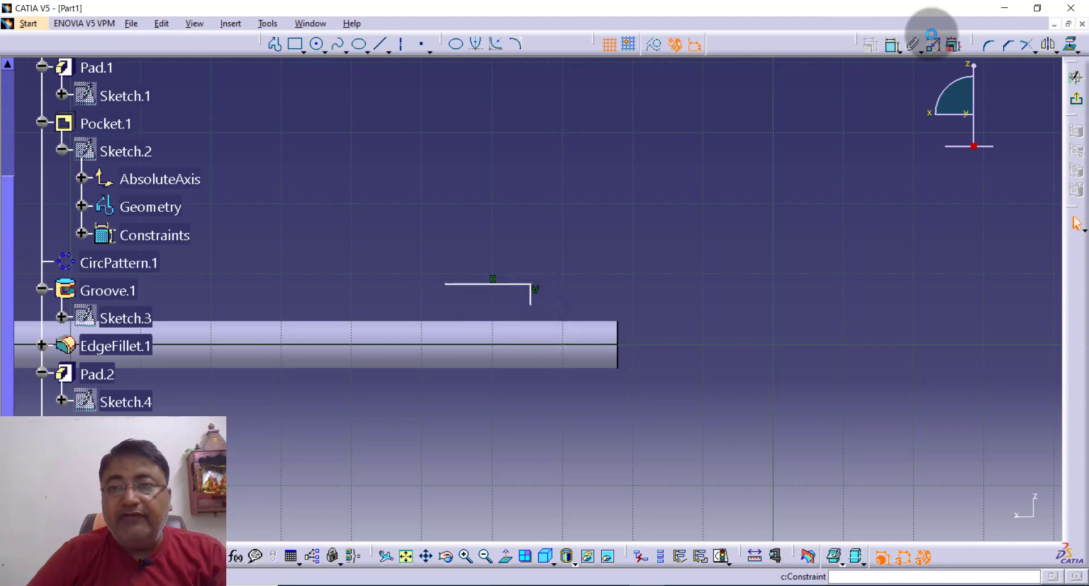
Constrain the horizontal line to 10 mm and the vertical line to 3.25 mm
left_click(892, 45)
left_click(505, 284)
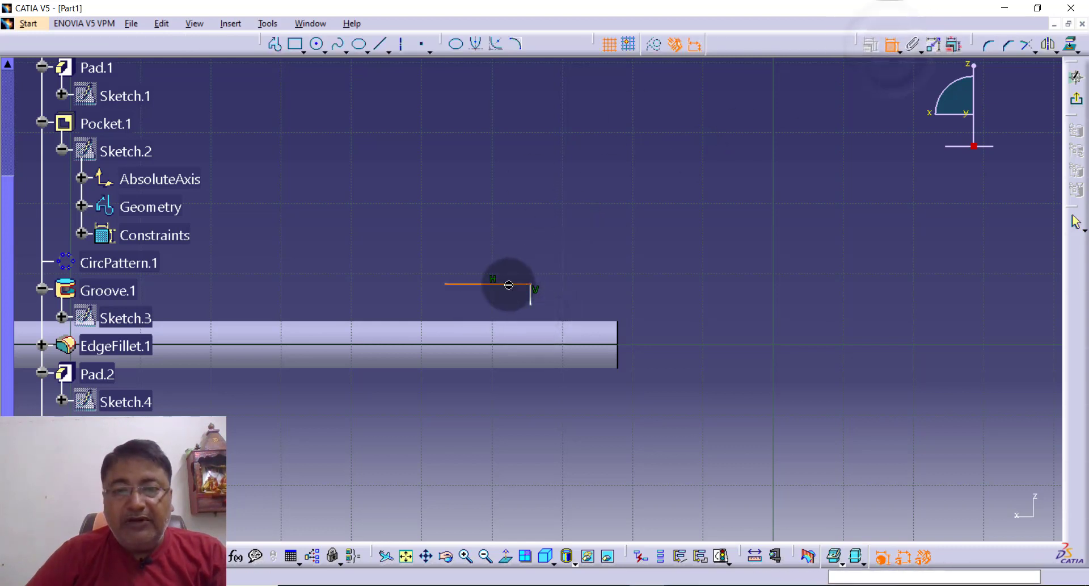
left_click(500, 247)
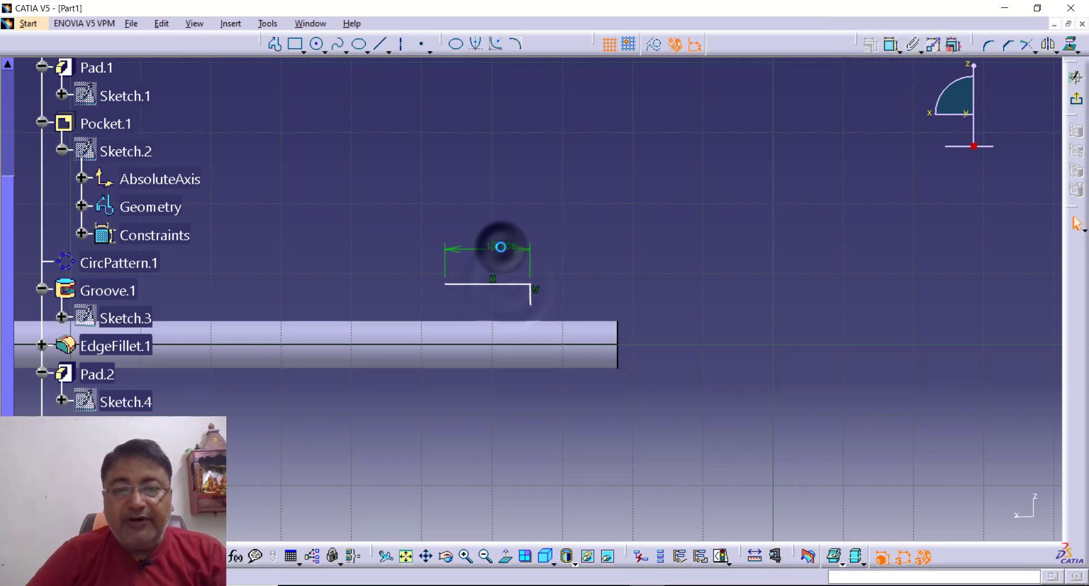
double_click(501, 246)
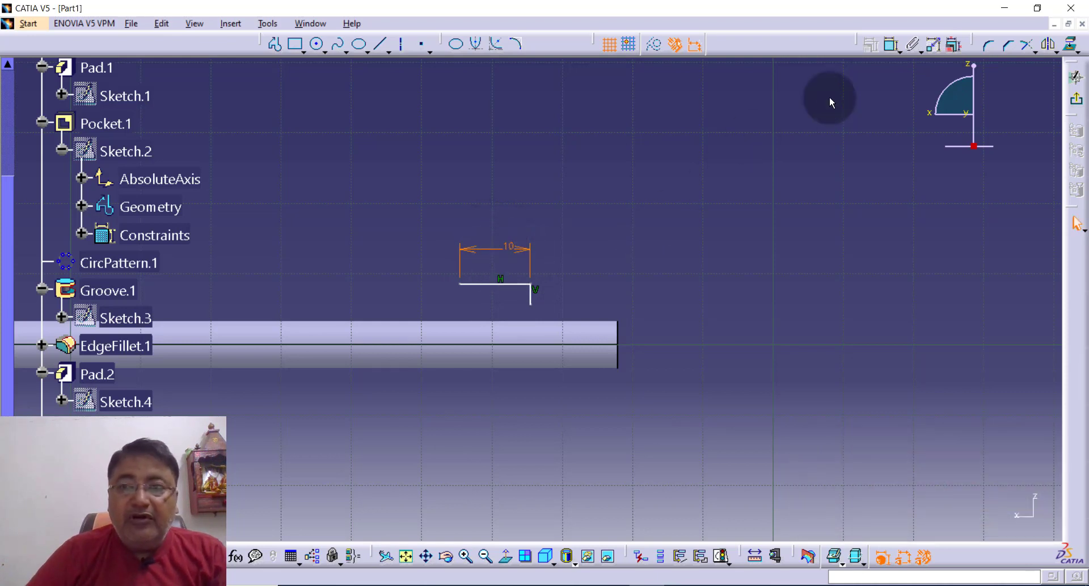
left_click(891, 45)
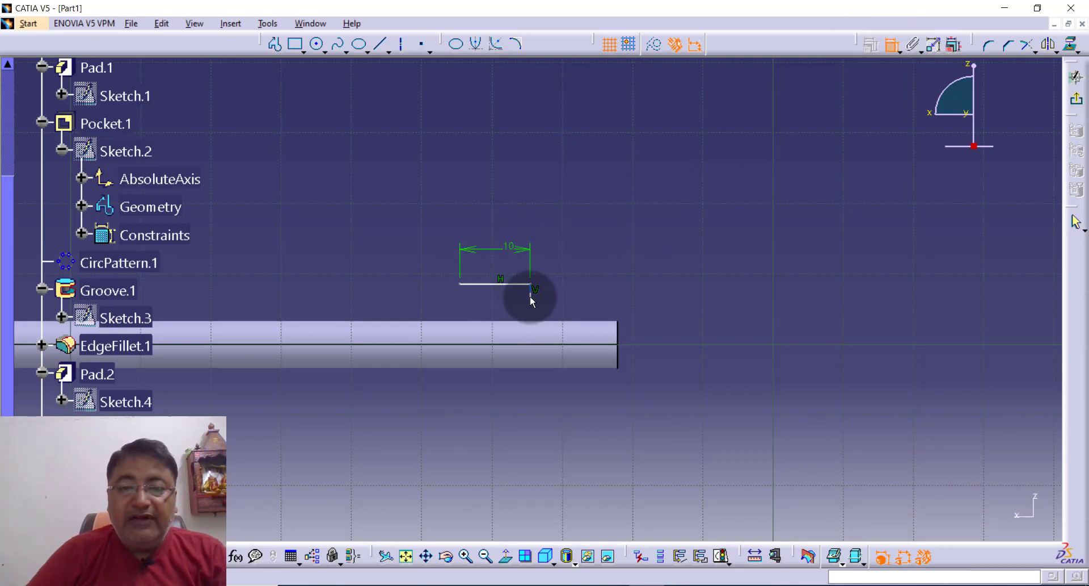
left_click(530, 296)
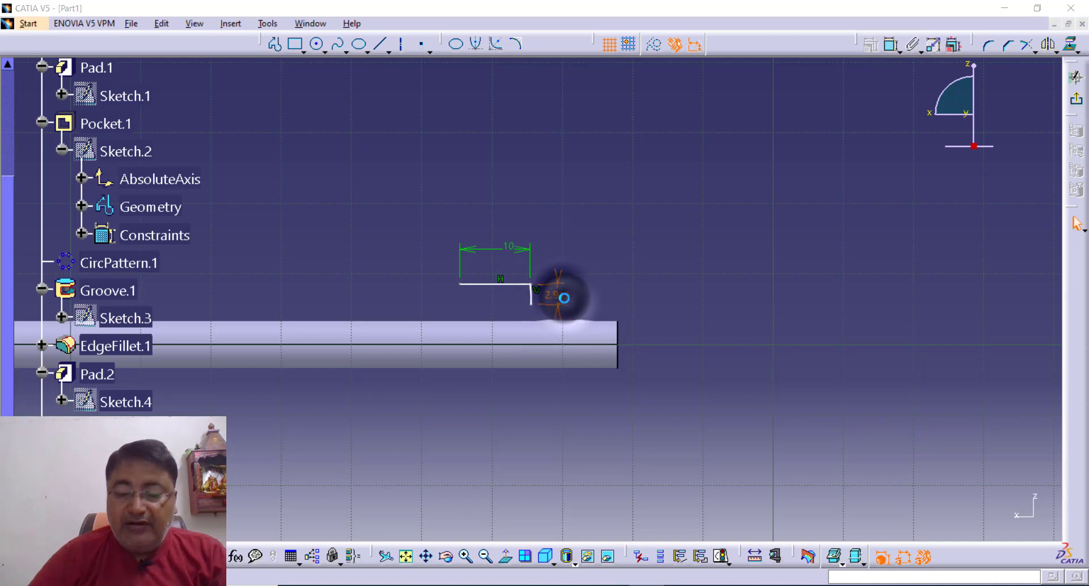
double_click(565, 298)
type("3.25")
key("Return")
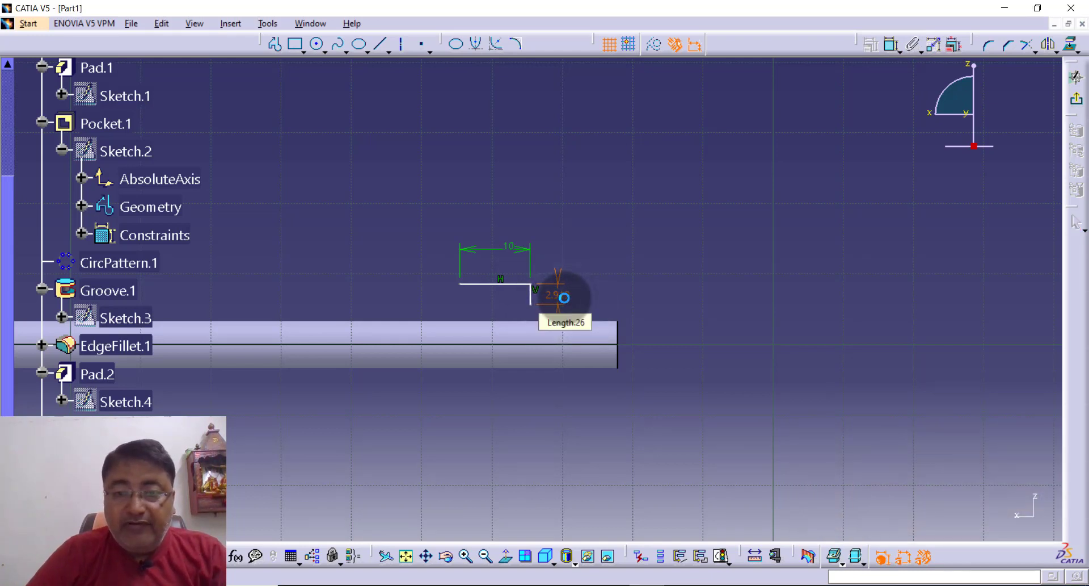
Close the profile with a three-point arc of radius 27 mm between the line ends
left_click(322, 52)
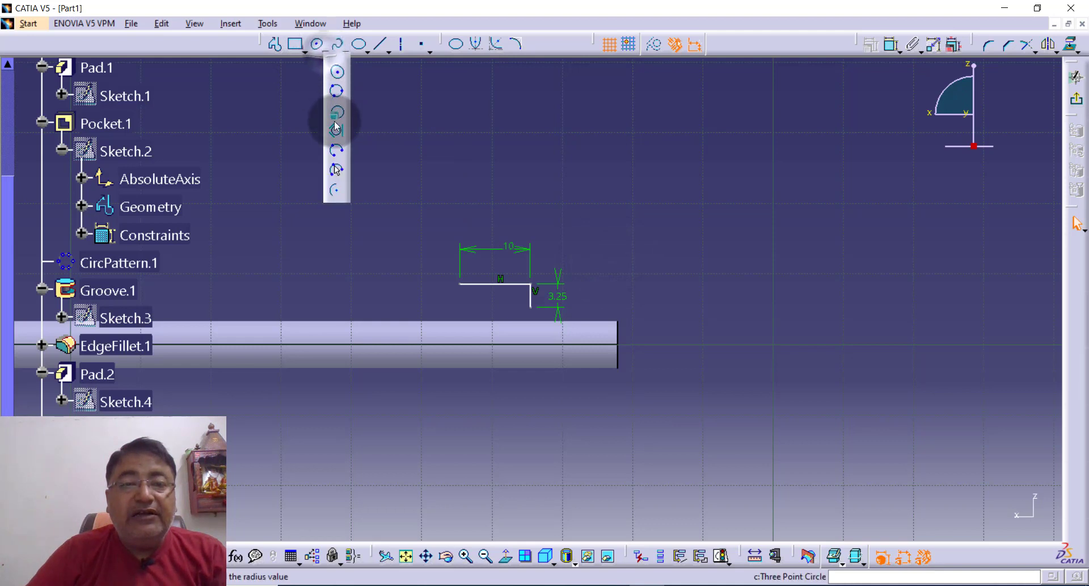
left_click(341, 170)
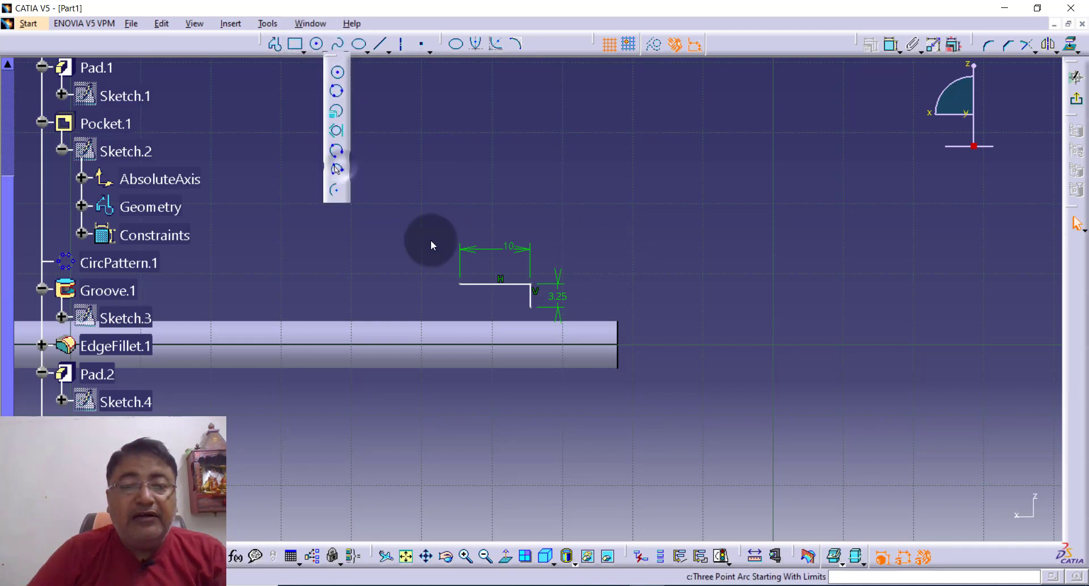
left_click(460, 283)
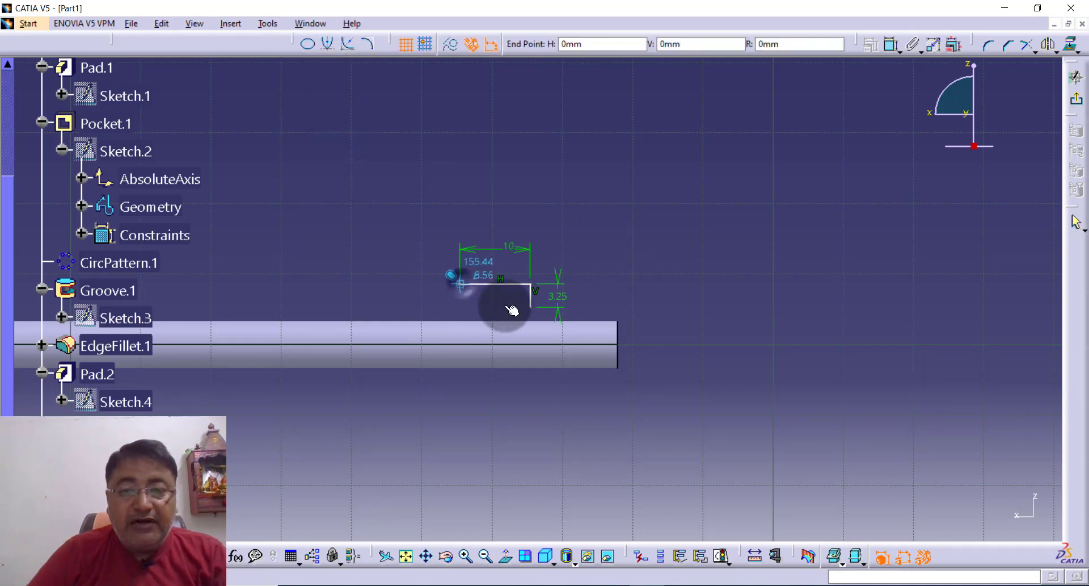
left_click(531, 308)
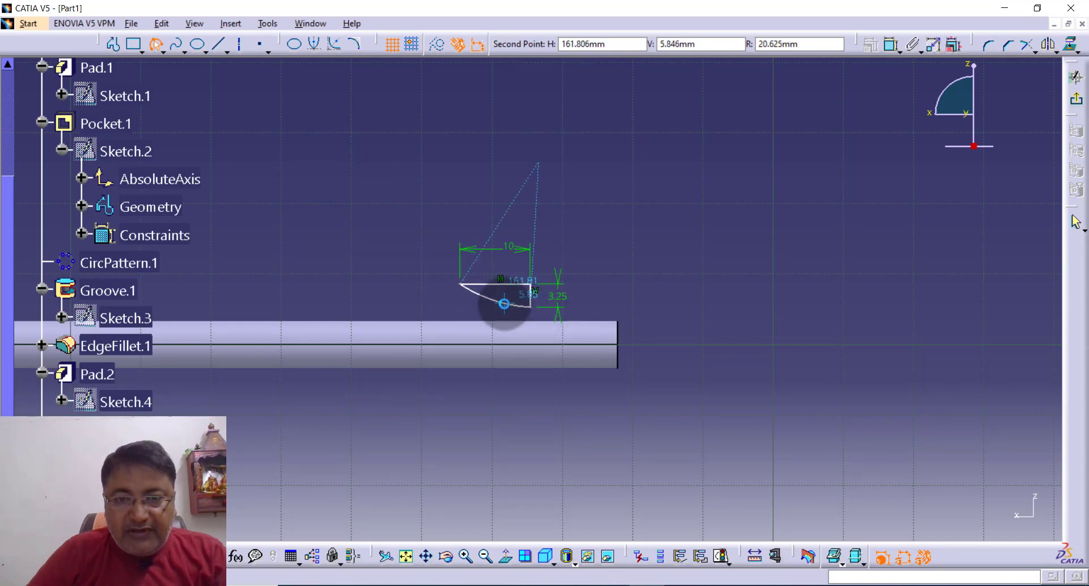
left_click(504, 304)
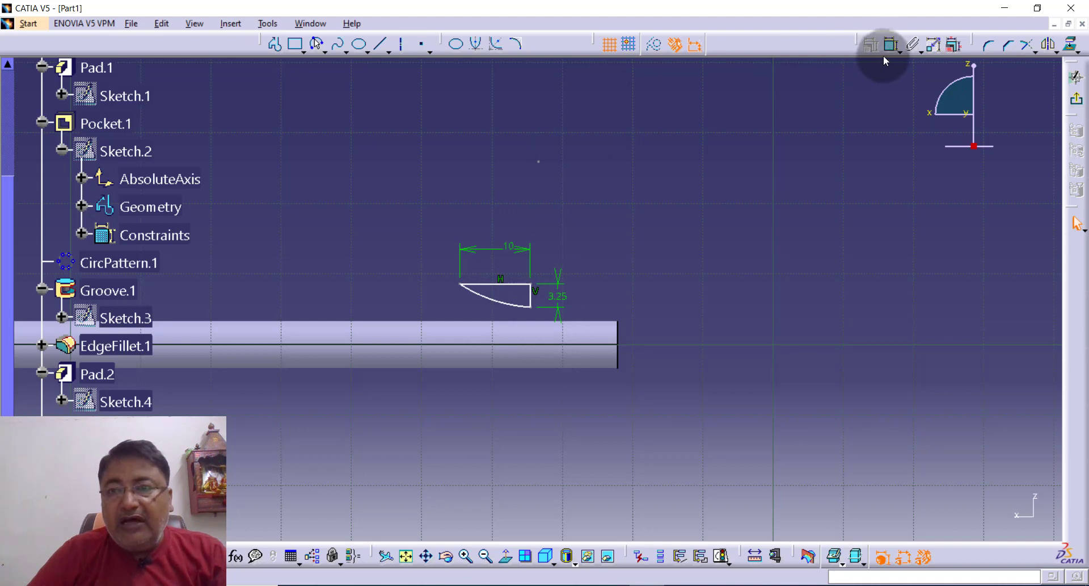
left_click(514, 308)
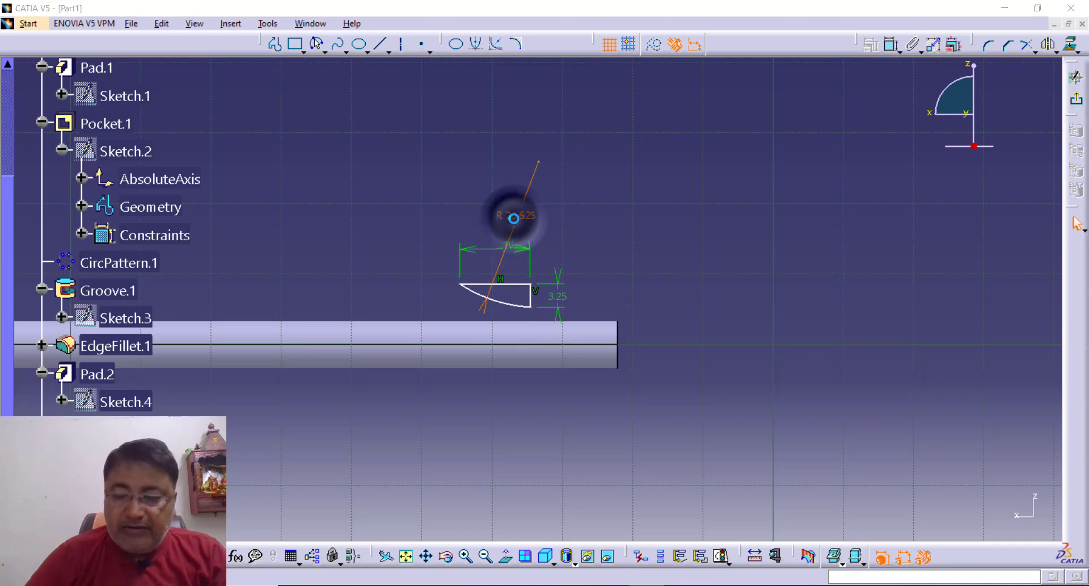
double_click(514, 218)
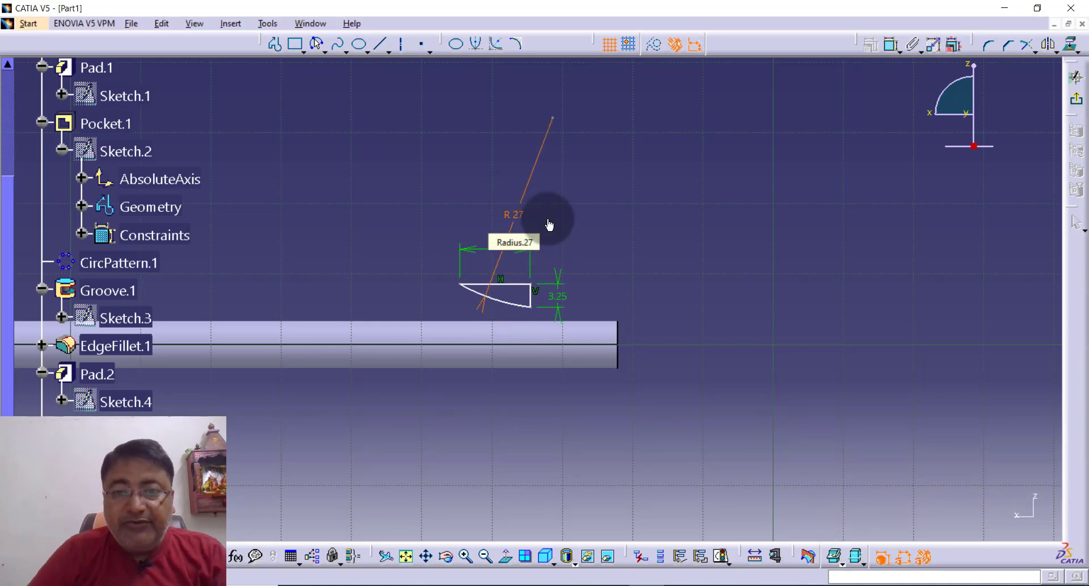
left_click(635, 230)
left_click(615, 269)
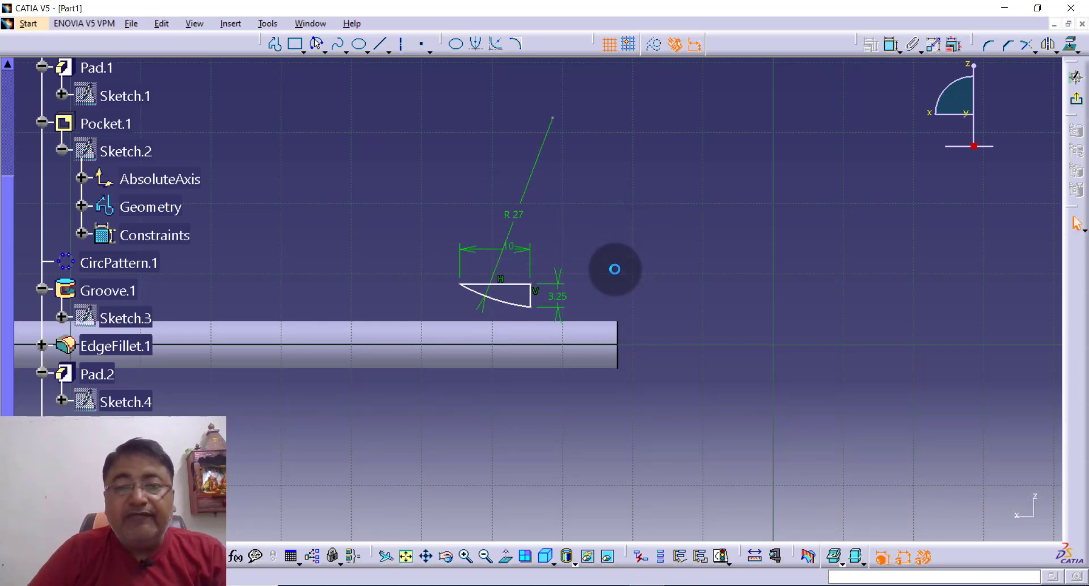
left_click(890, 53)
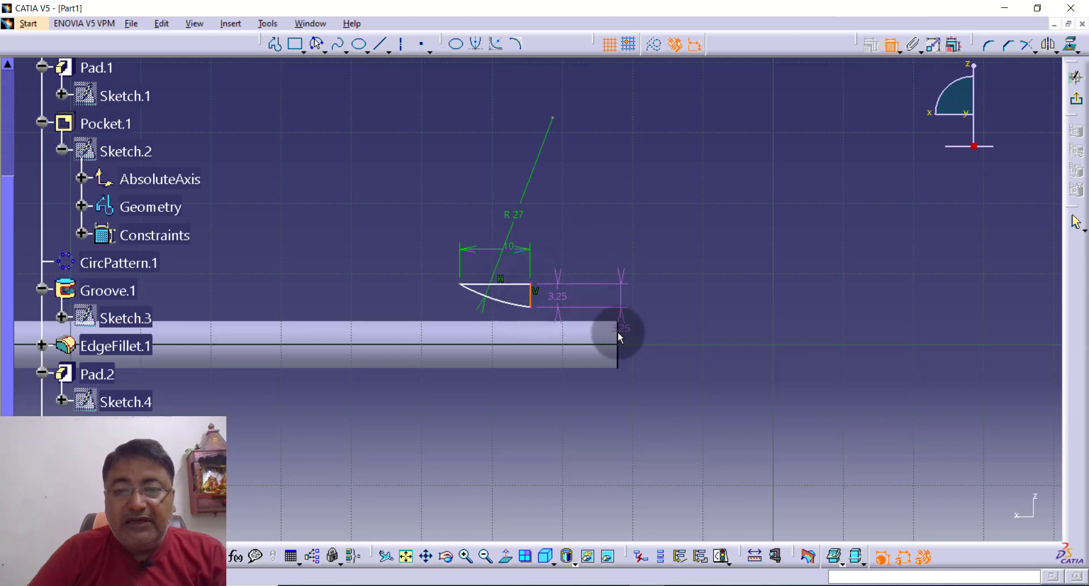
Set the profile's offset from the shaft end to 0 mm
left_click(618, 335)
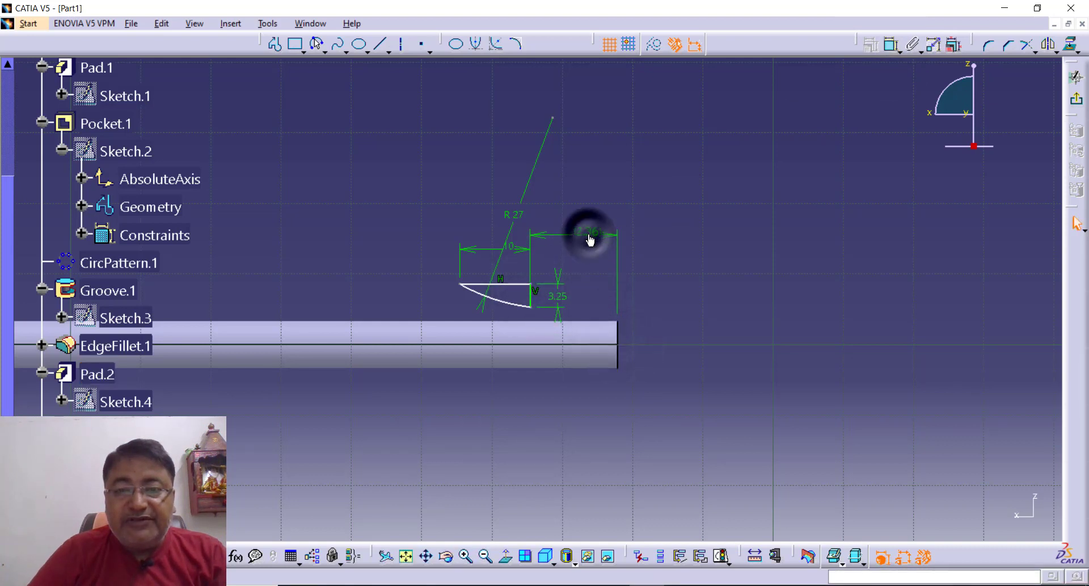
double_click(588, 233)
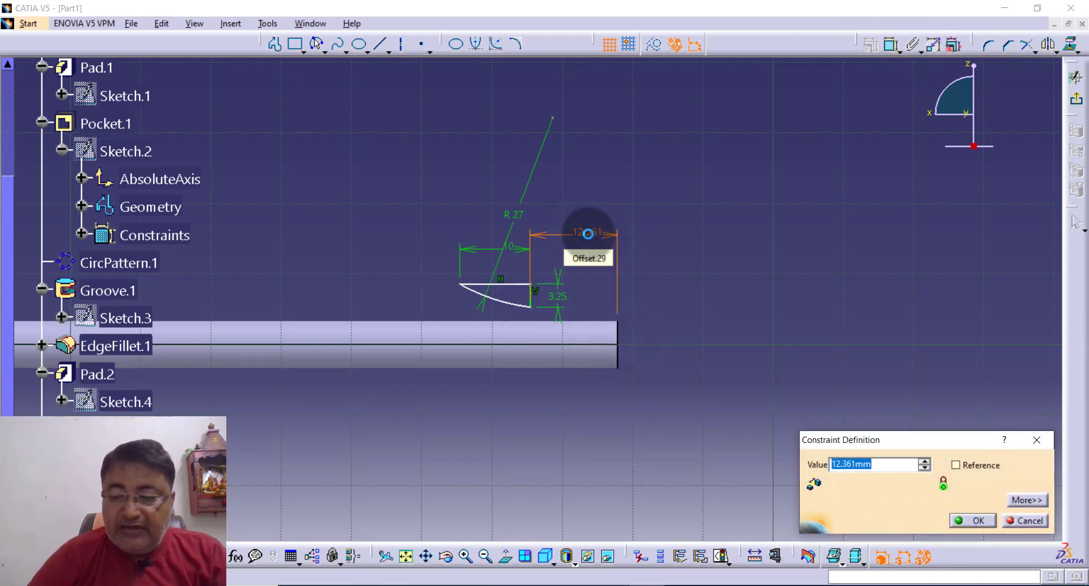
type("0")
key("Return")
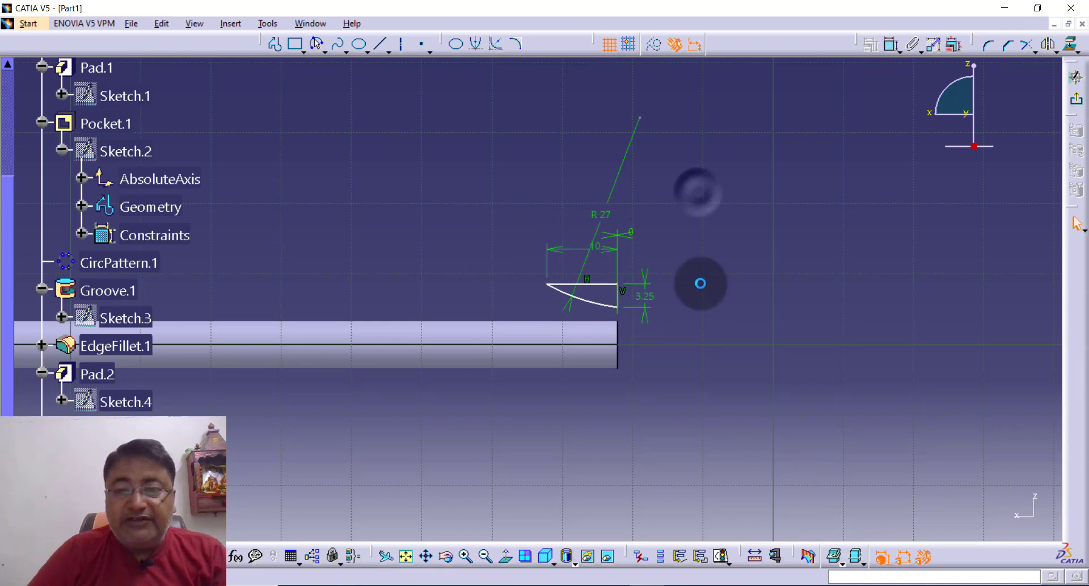
Dimension the top line 3.5 mm from the shaft axis, then select the tip profile edges
left_click(899, 48)
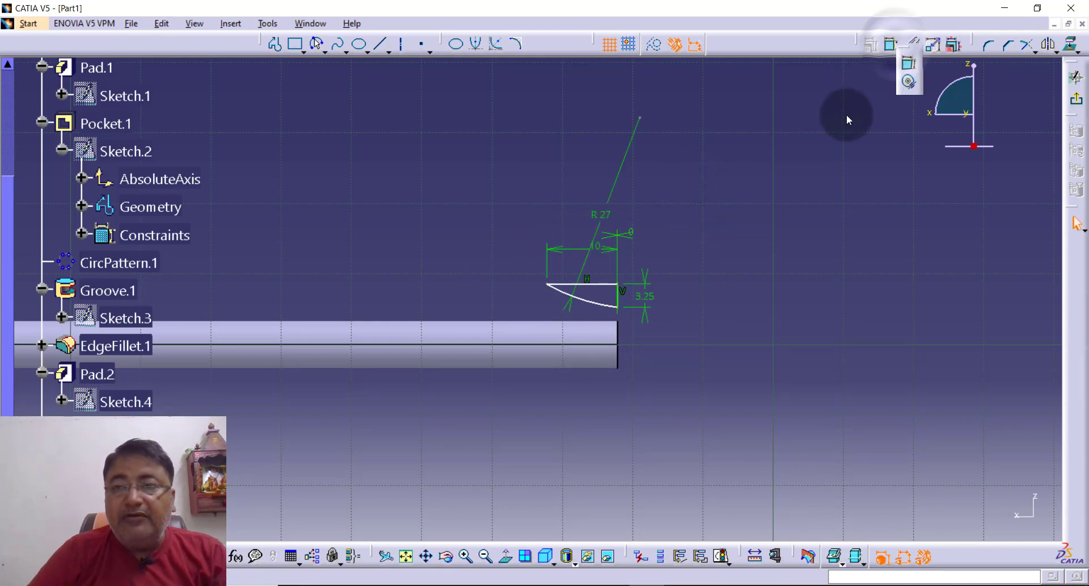
left_click(891, 45)
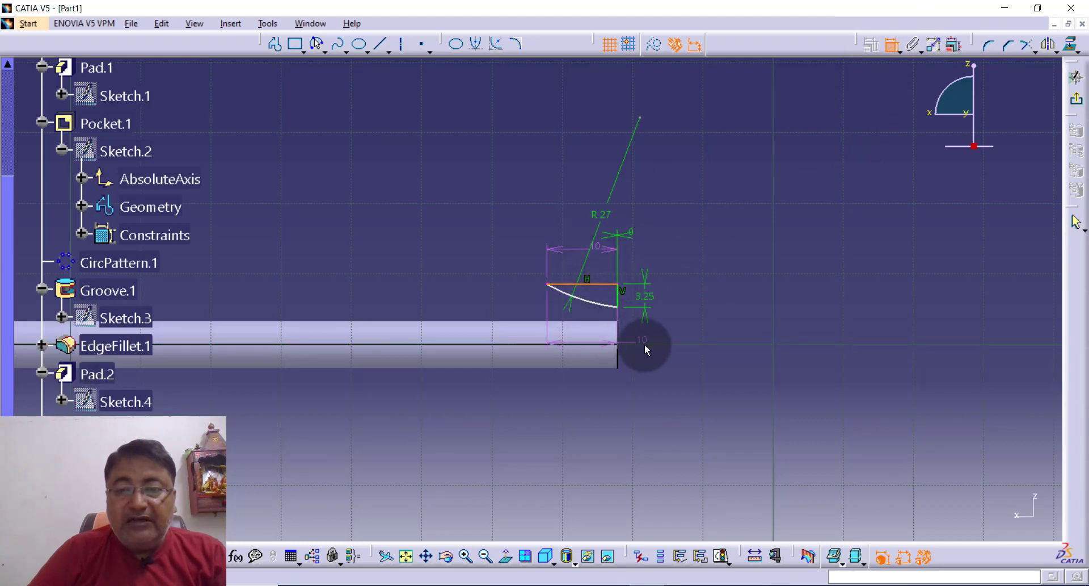
left_click(589, 344)
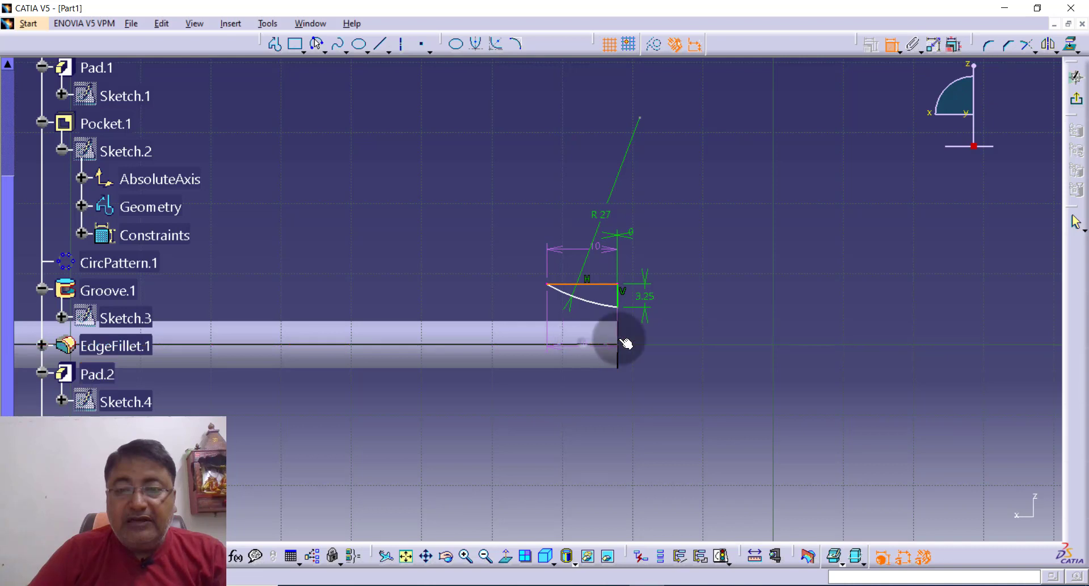
left_click(692, 313)
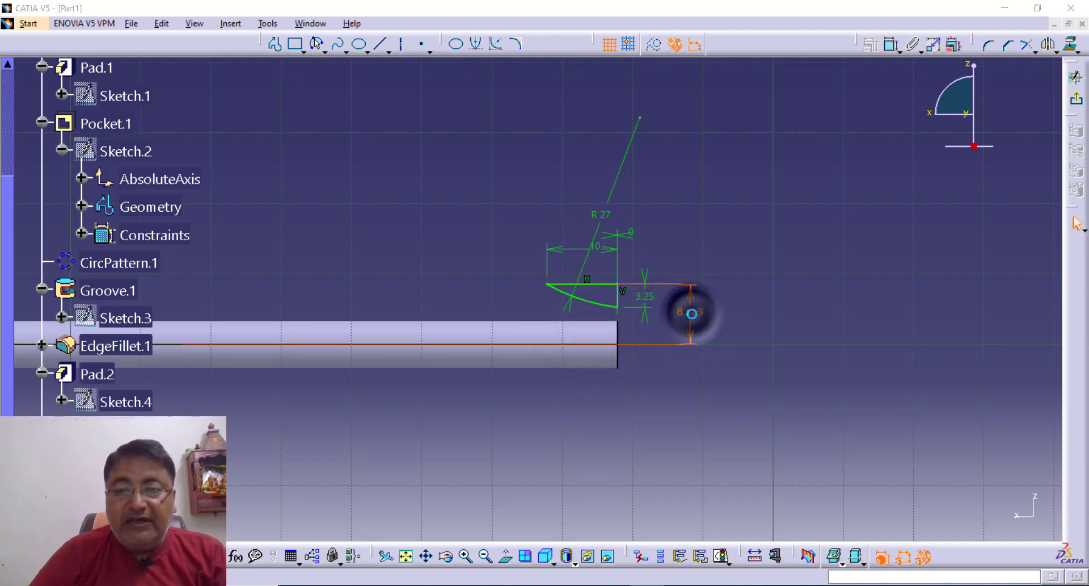
double_click(691, 313)
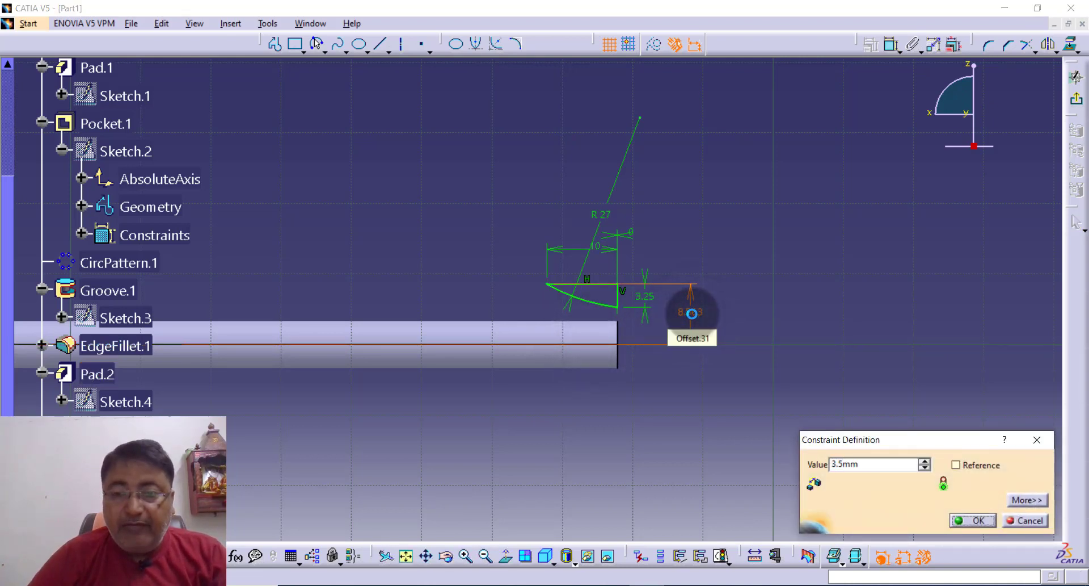
key("Return")
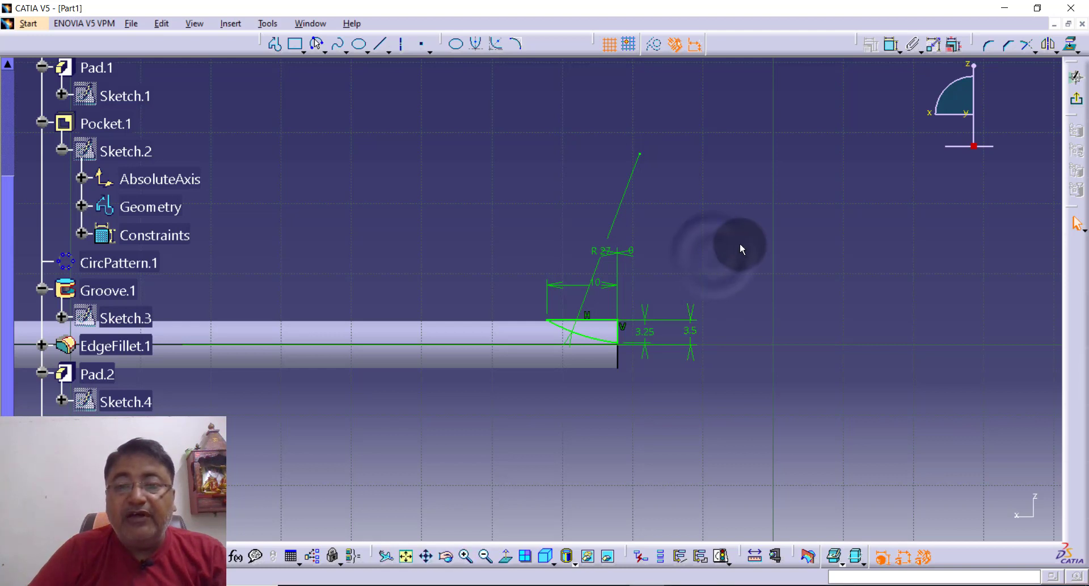
left_click_drag(698, 259, 522, 349)
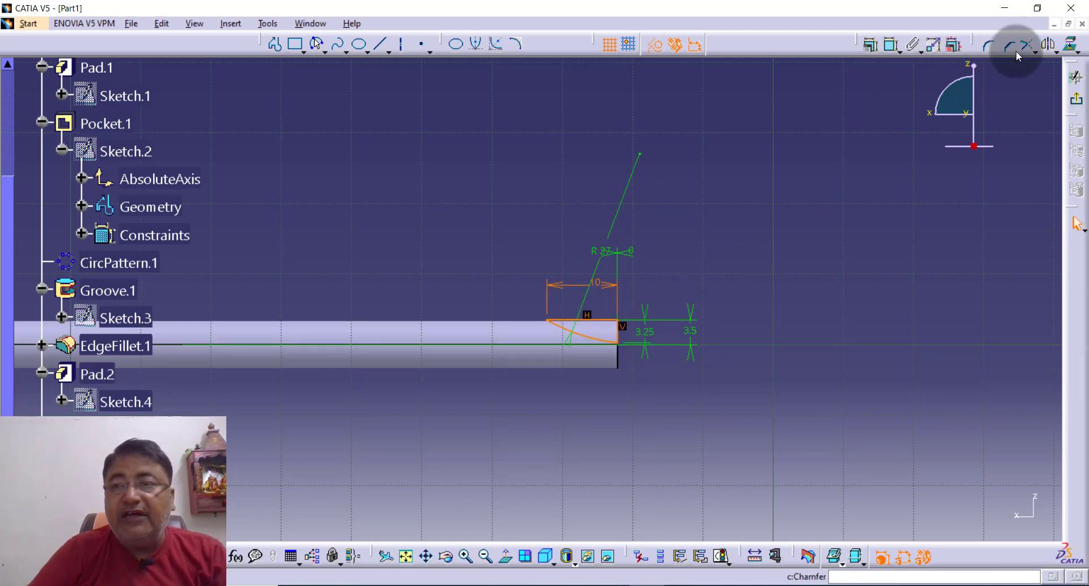
Review the tip profile from a zoomed-out view and exit the sketcher to the 3D part
left_click(1050, 45)
left_click(565, 303)
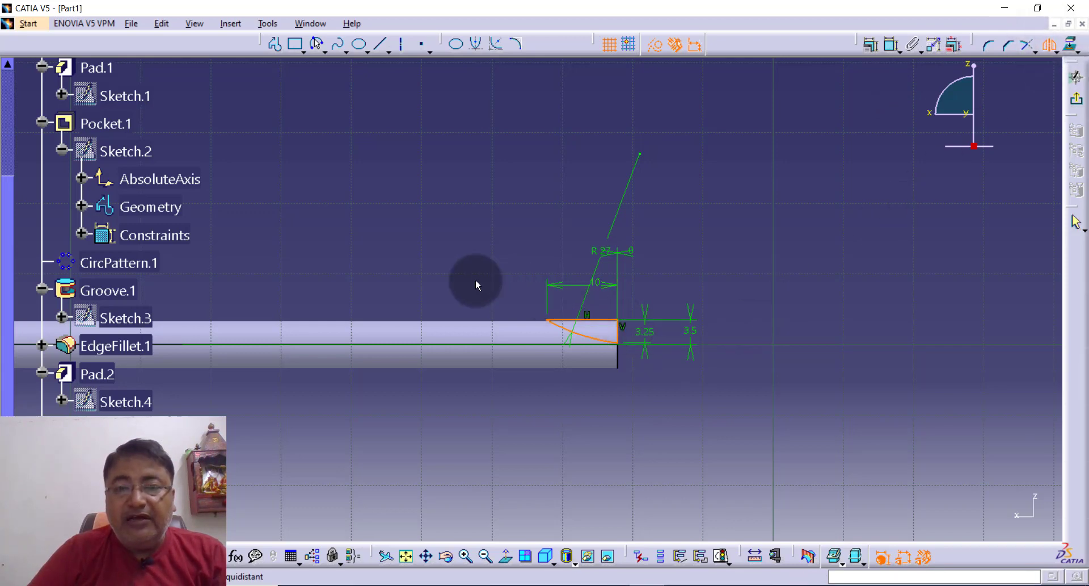
left_click(485, 556)
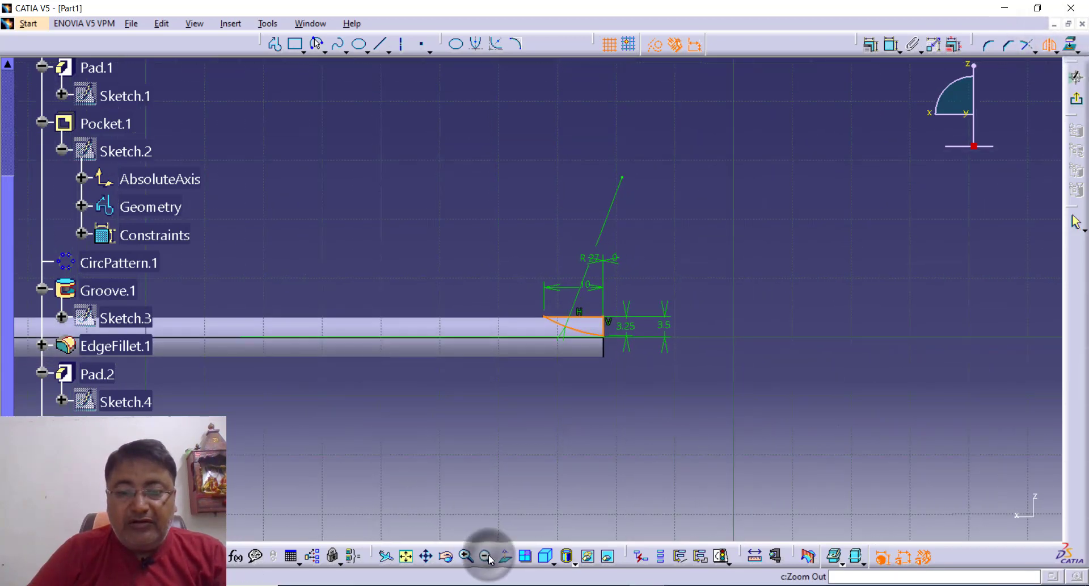
middle_click_drag(385, 408, 473, 391, "ctrl")
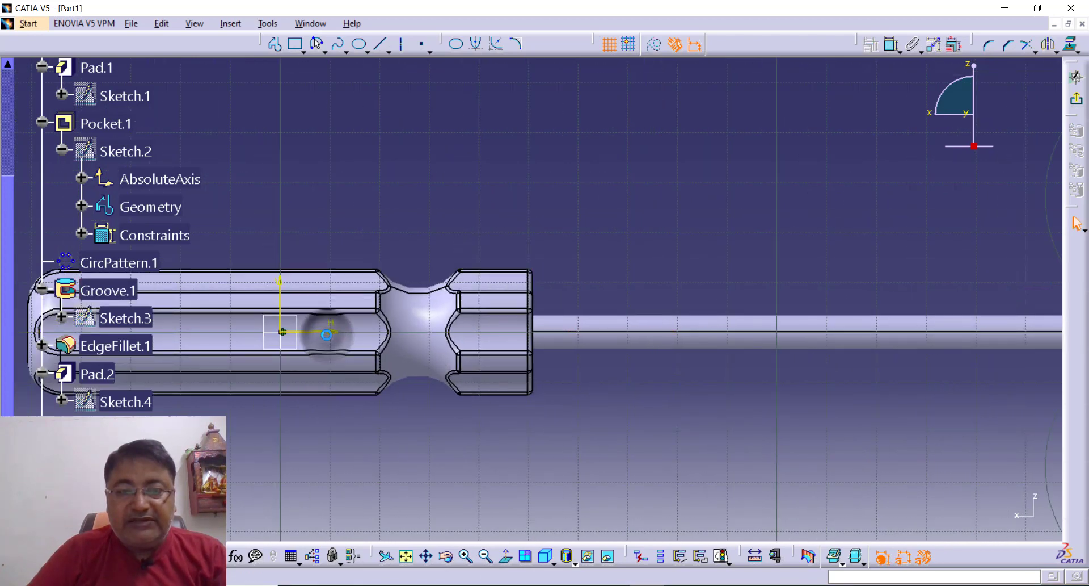
middle_click_drag(774, 424, 368, 404, "ctrl")
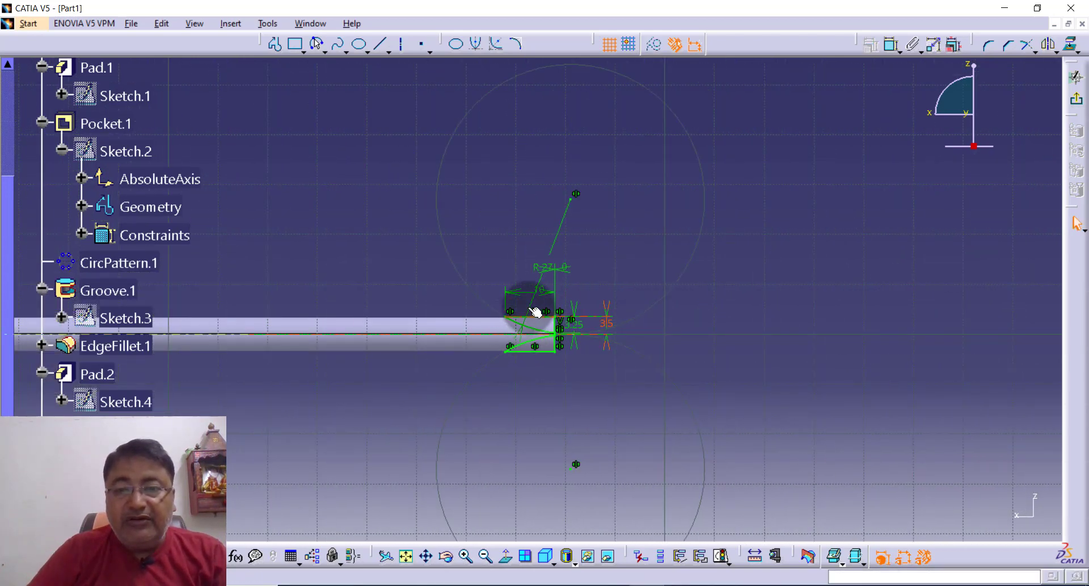
left_click(1081, 105)
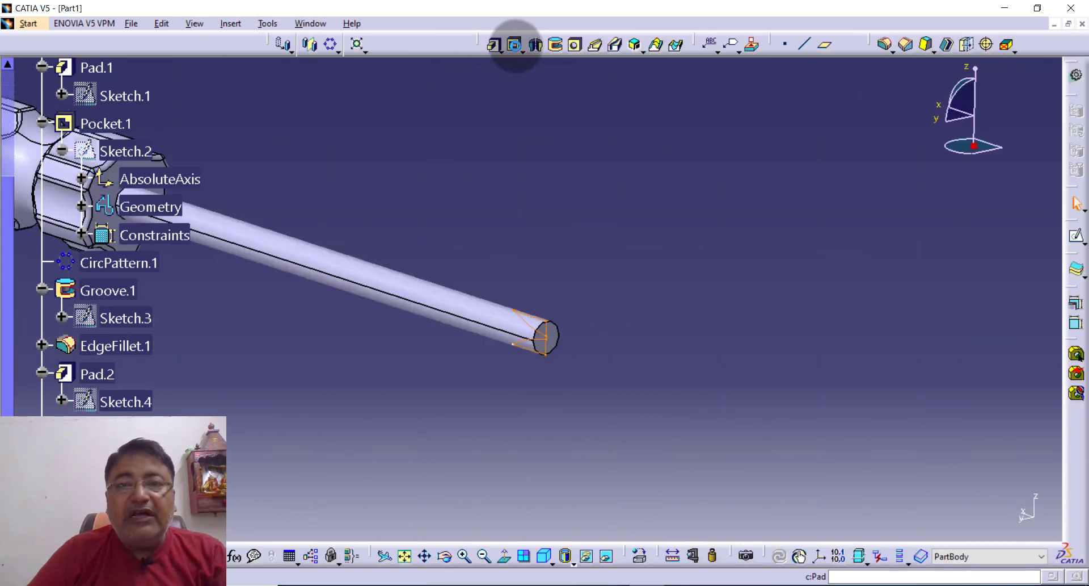
Pocket the tip sketch with a 127 mm Dimension depth and Mirrored extent
left_click(516, 44)
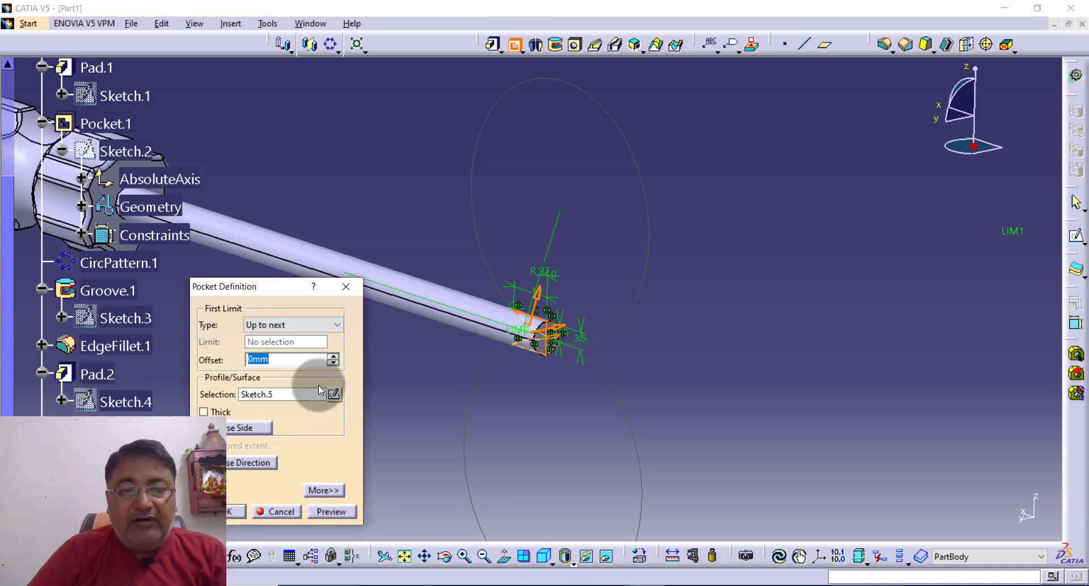
left_click(319, 324)
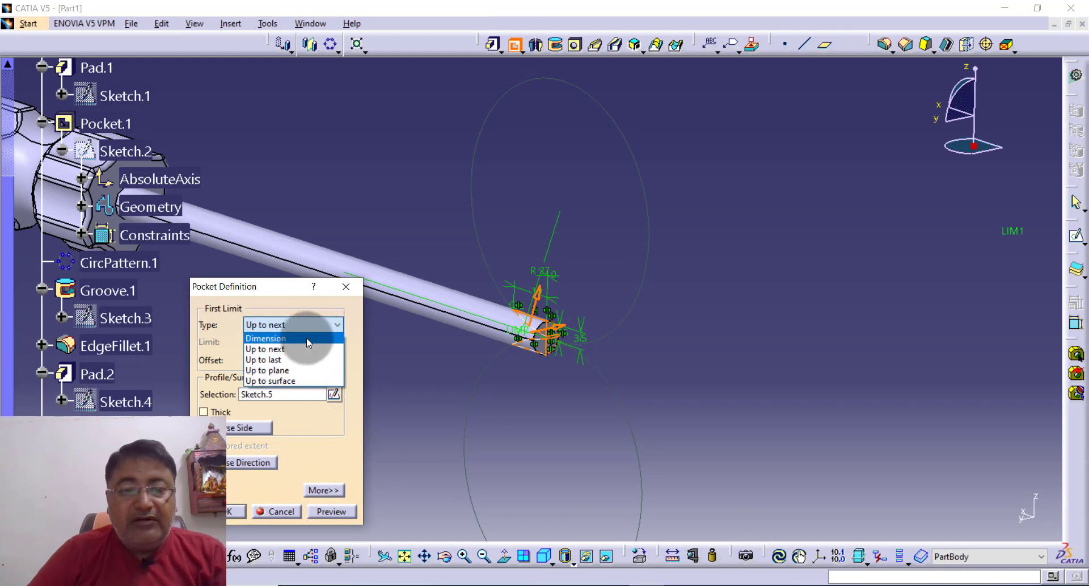
left_click(290, 360)
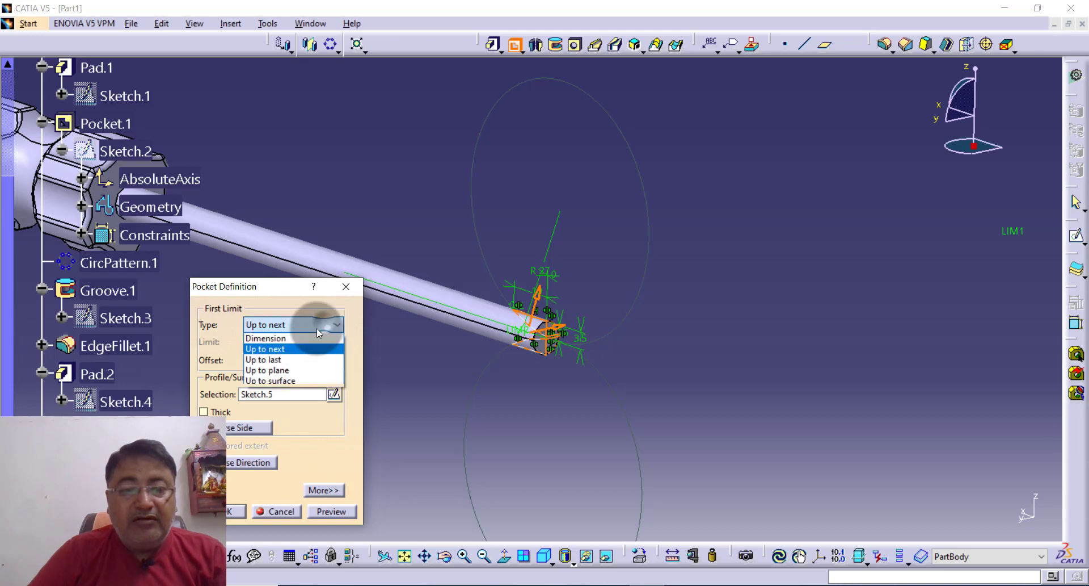
left_click(303, 340)
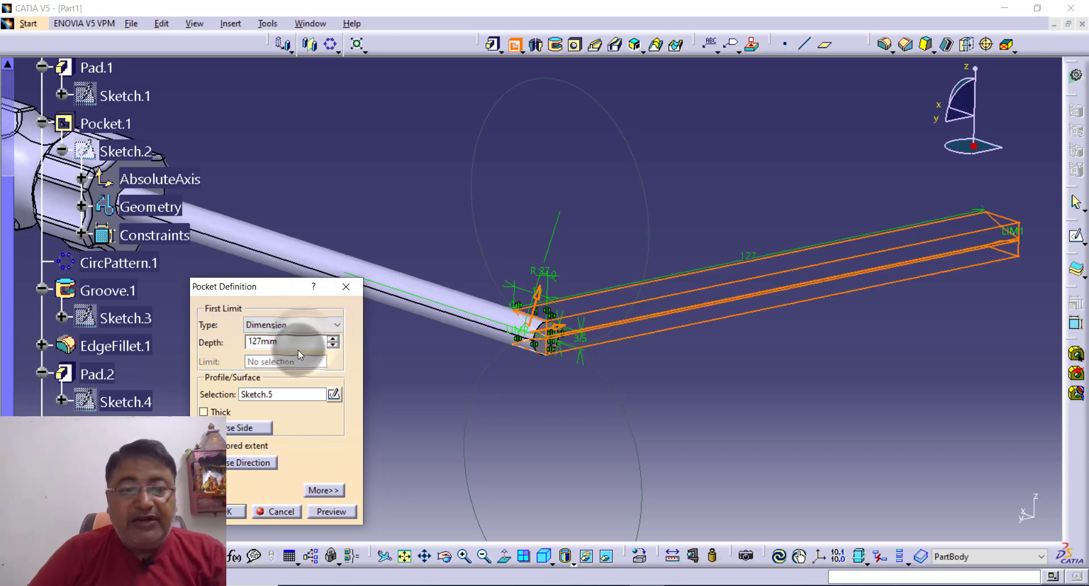
left_click(258, 443)
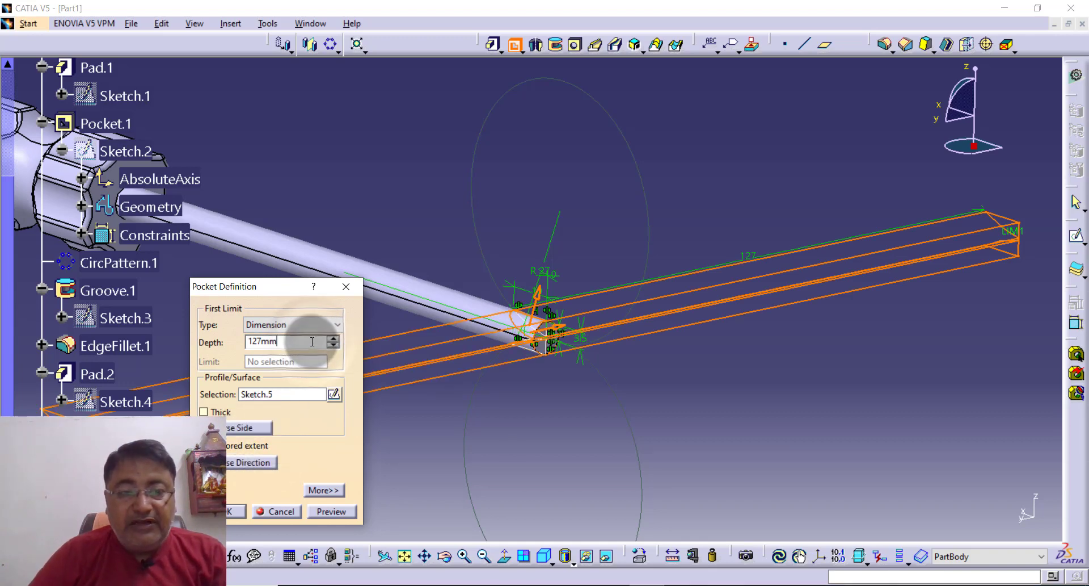
left_click(228, 513)
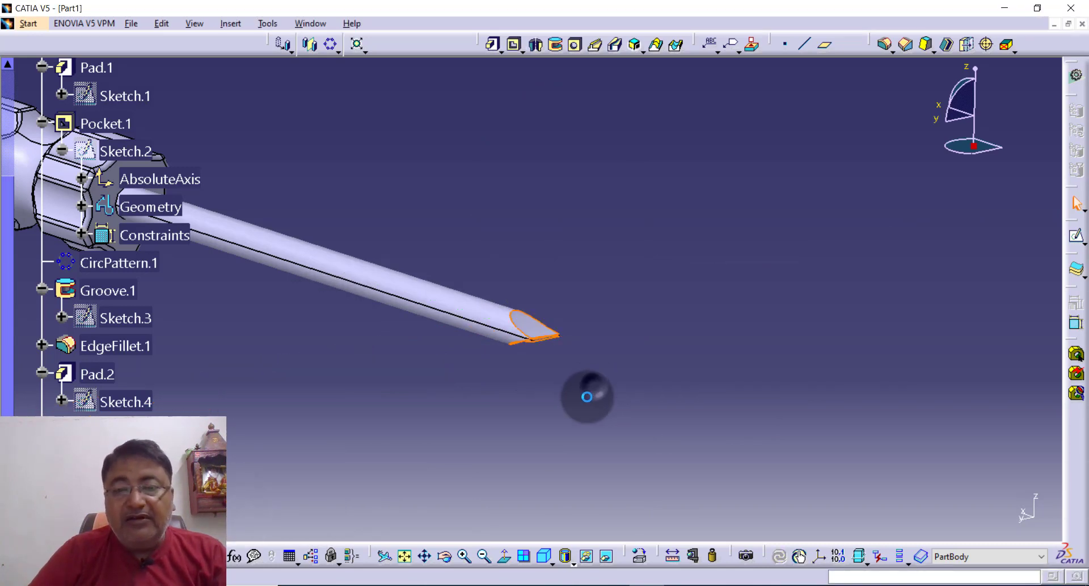
Switch the screwdriver to Shading (SHD) display and orbit it to inspect the handle, shaft and tip
middle_click_drag(593, 391, 842, 402)
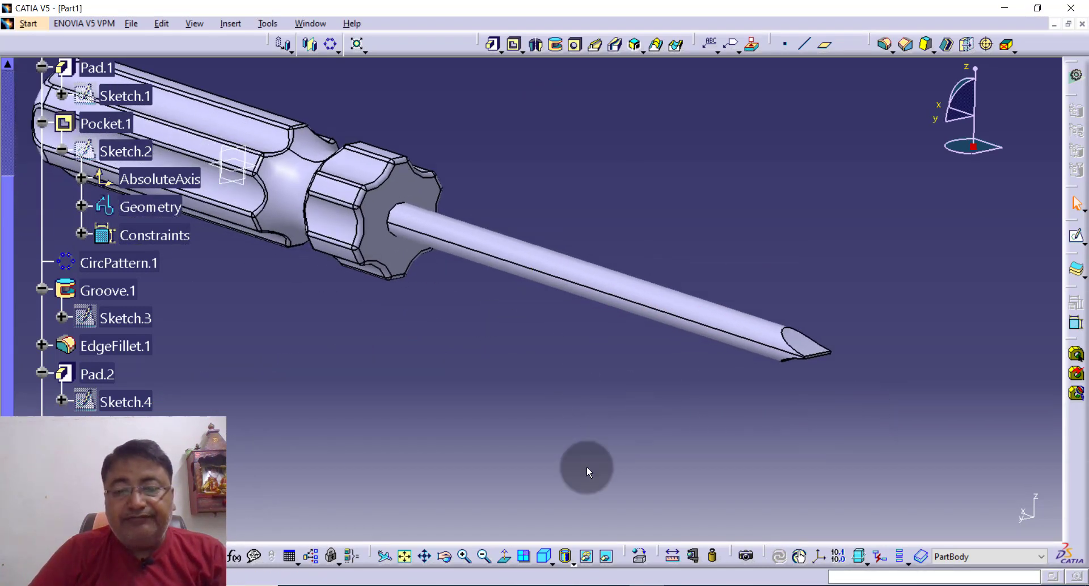
left_click(403, 557)
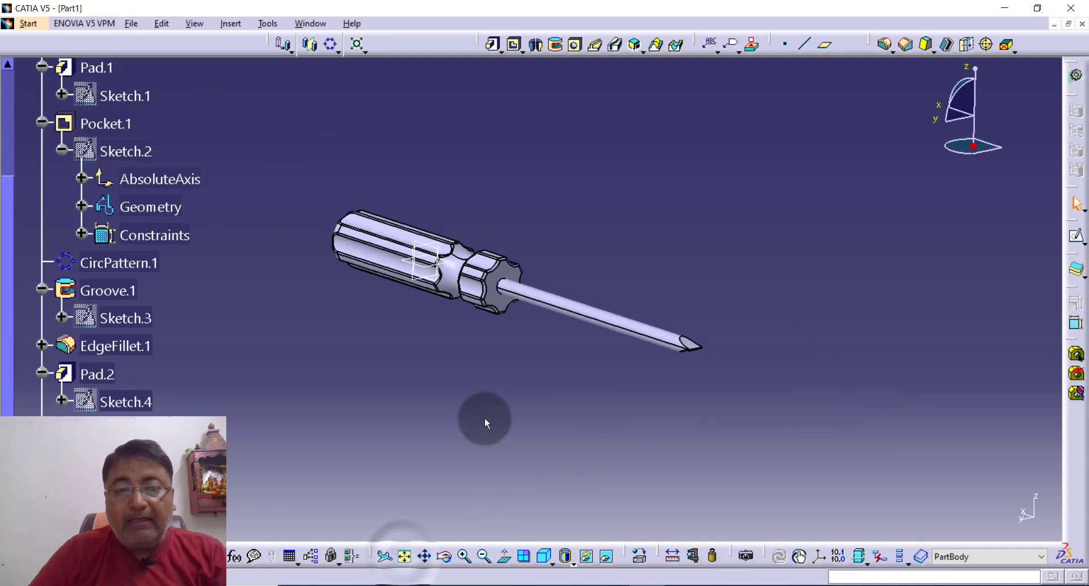
mouse_move(560, 401)
middle_mouse_down()
mouse_move(470, 233)
mouse_move(482, 188)
mouse_move(513, 343)
mouse_move(552, 399)
mouse_move(501, 359)
mouse_move(476, 262)
mouse_move(498, 360)
middle_mouse_up()
left_click(446, 556)
left_click(465, 557)
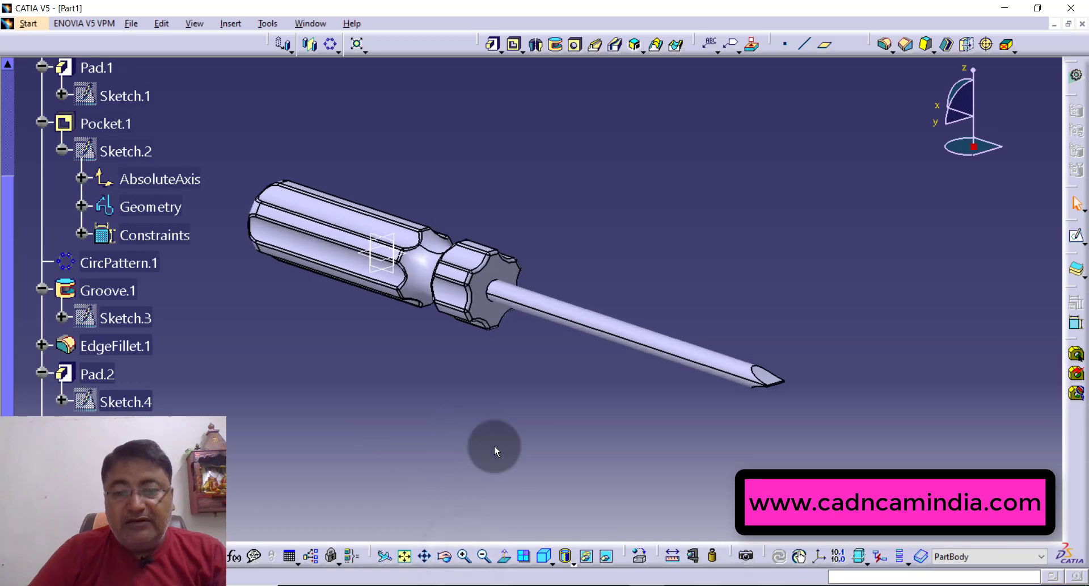
left_click(566, 557)
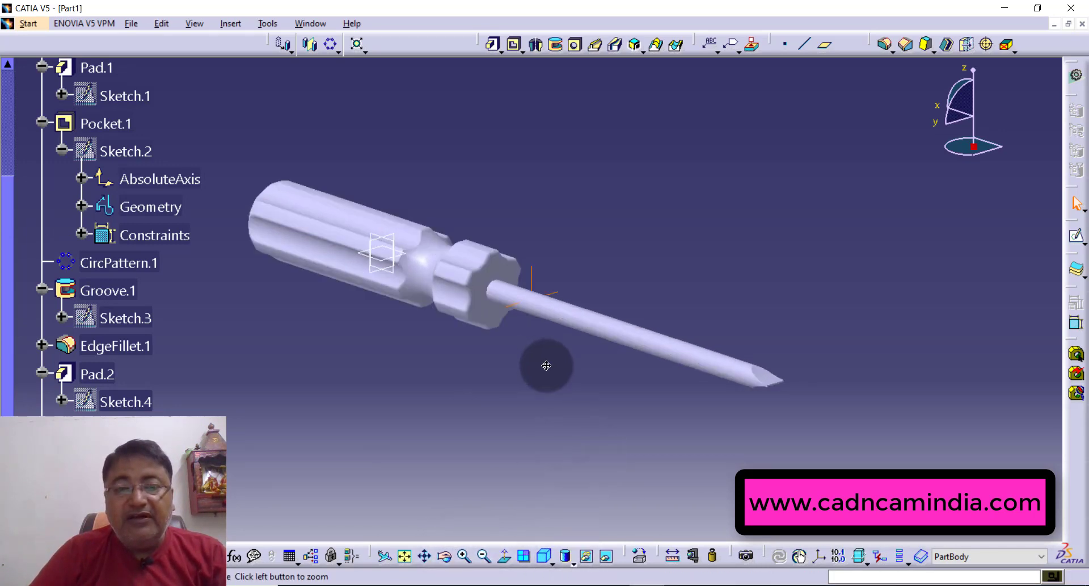
mouse_move(540, 366)
middle_mouse_down()
mouse_move(578, 382)
mouse_move(546, 359)
mouse_move(537, 236)
mouse_move(555, 240)
mouse_move(571, 414)
middle_mouse_up()
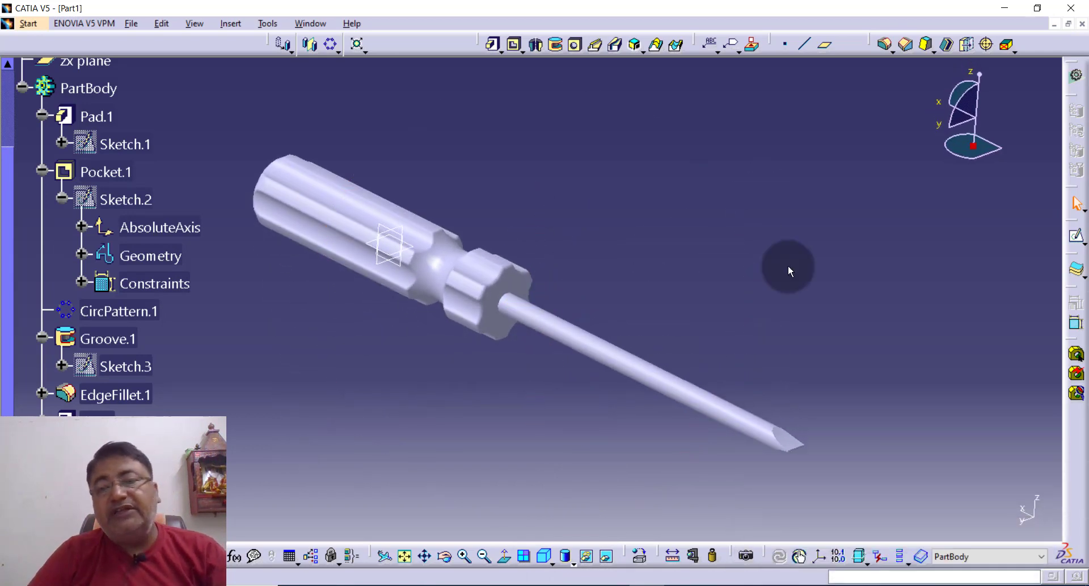
mouse_move(740, 295)
middle_mouse_down()
mouse_move(706, 309)
mouse_move(718, 301)
middle_mouse_up()
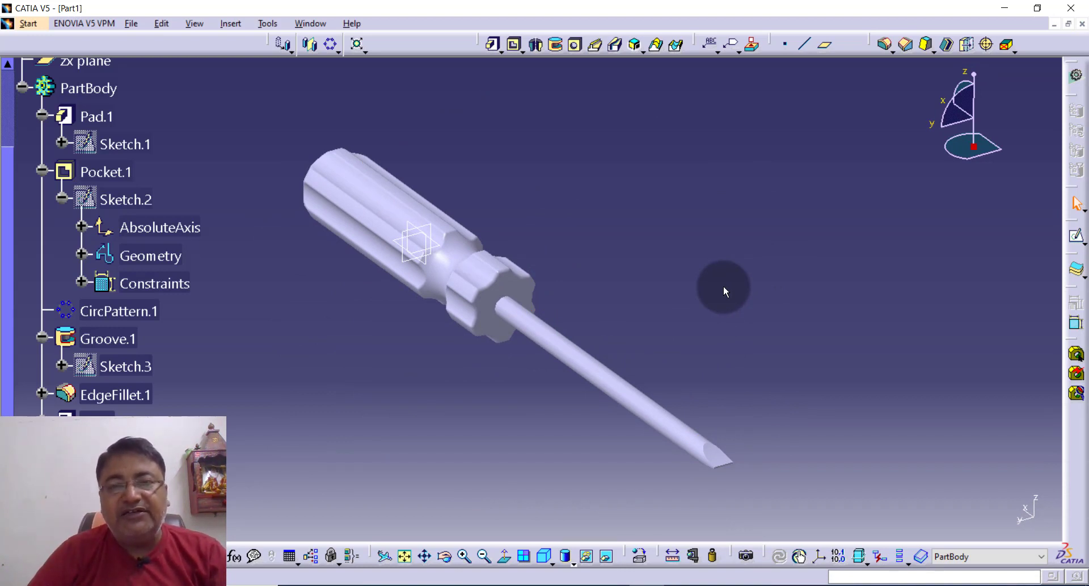
middle_click_drag(724, 286, 717, 284)
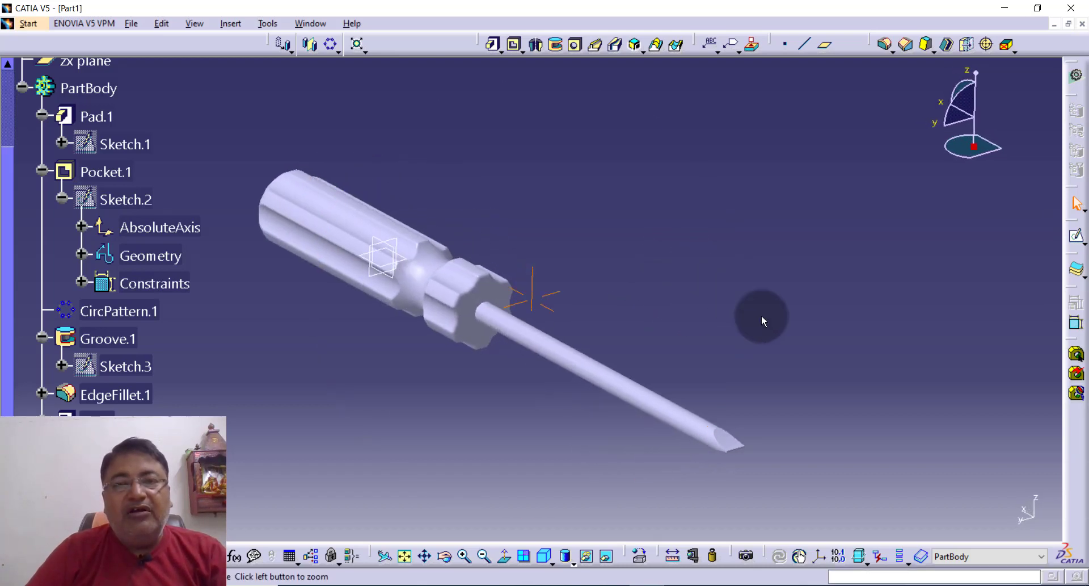
mouse_move(761, 315)
middle_mouse_down()
mouse_move(722, 309)
mouse_move(777, 314)
middle_mouse_up()
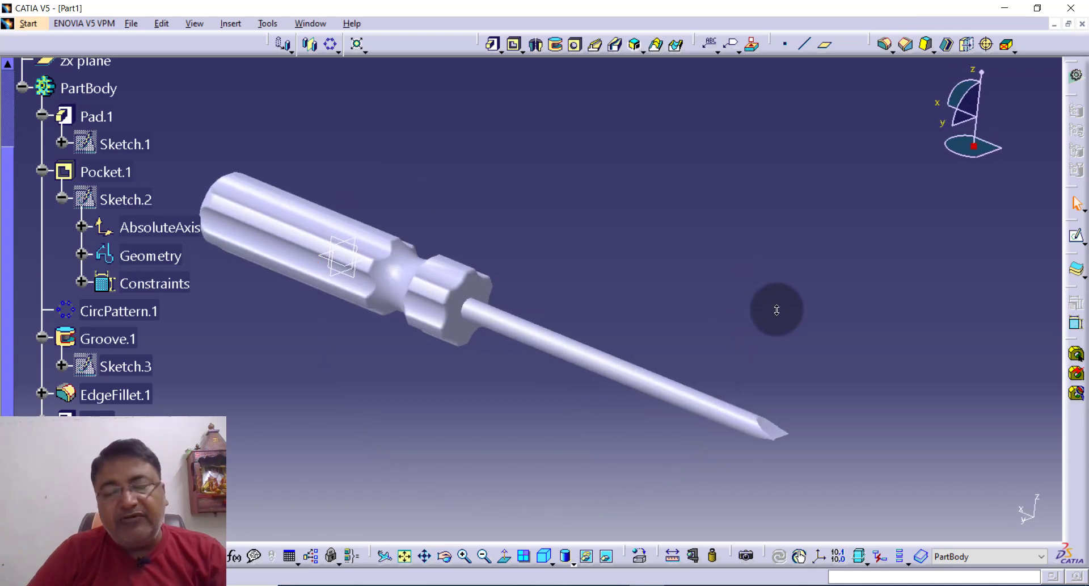